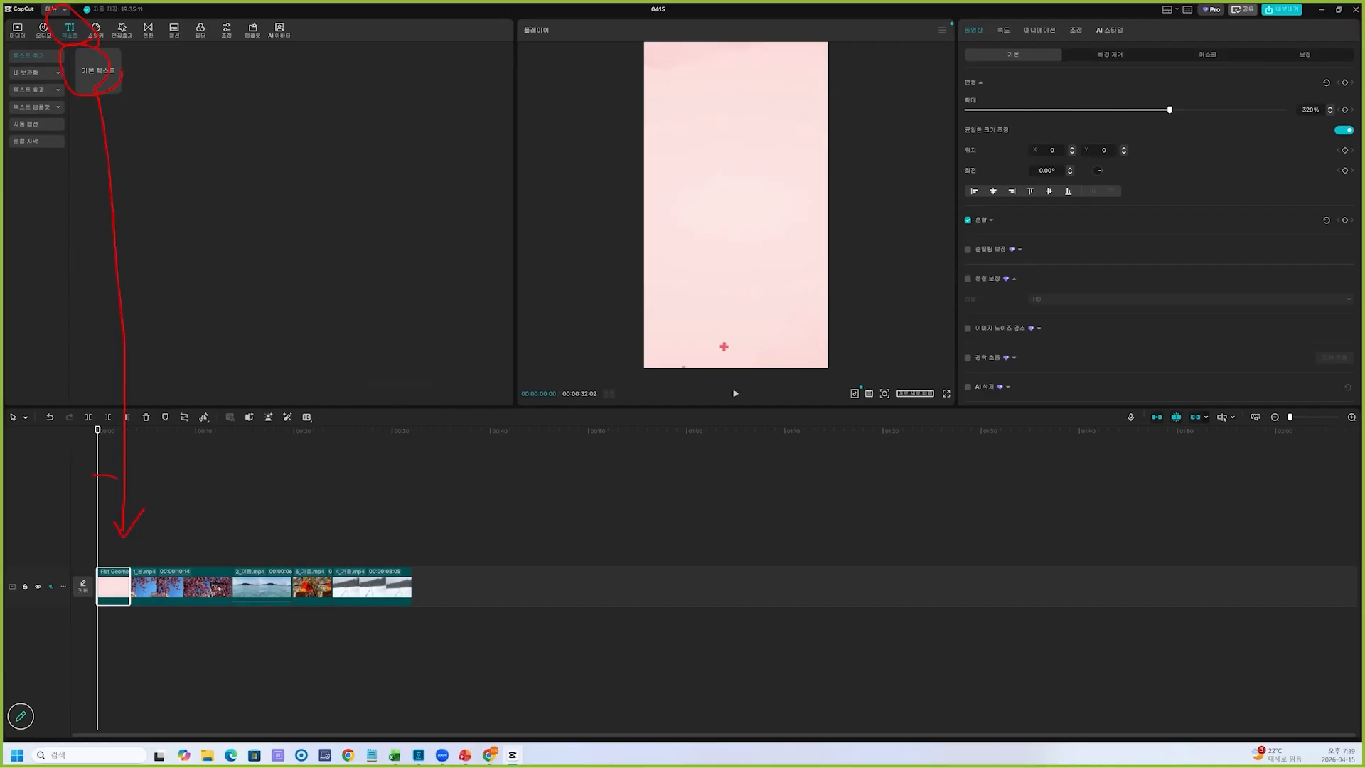
pyautogui.moveTo(104, 406); pyautogui.dragTo(96, 749)
pyautogui.press('Escape')
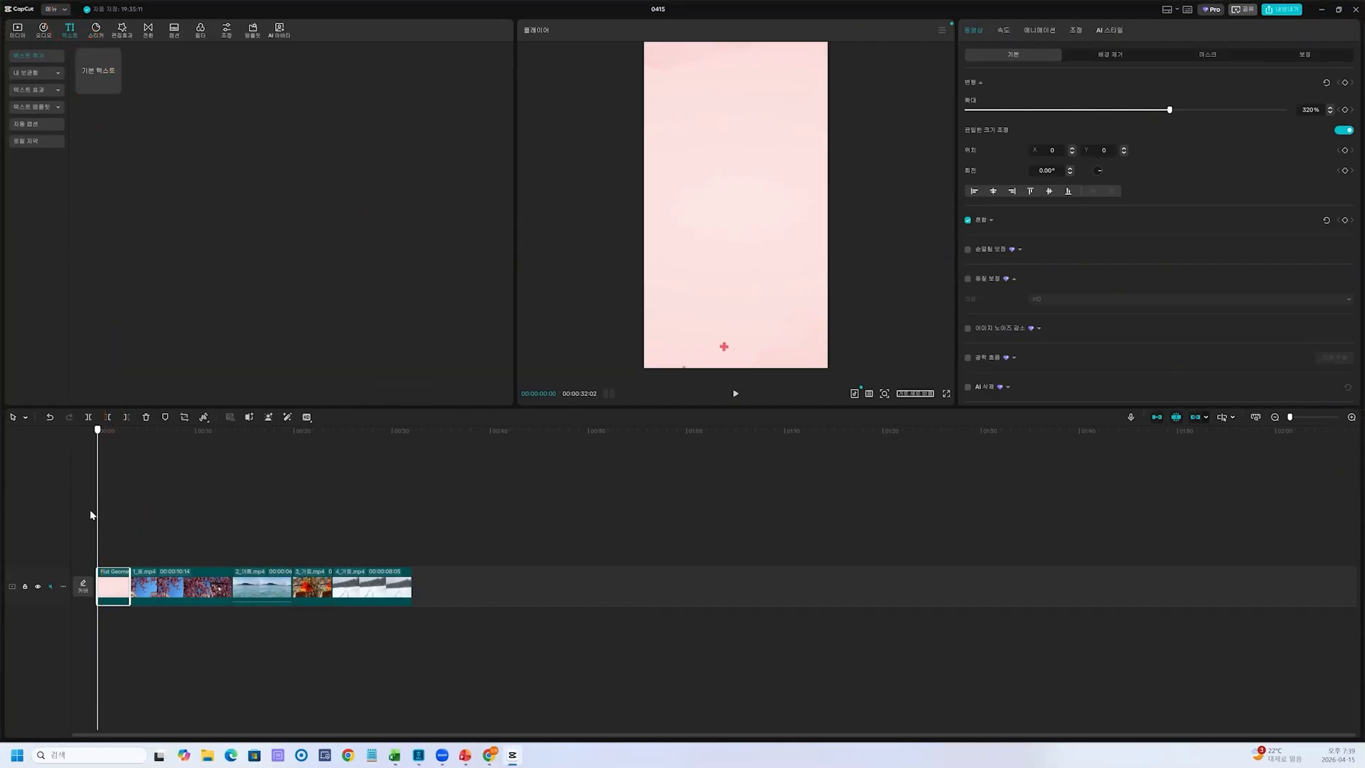
pyautogui.hotkey('ctrl', '2')
pyautogui.moveTo(104, 431); pyautogui.dragTo(99, 709)
pyautogui.press('Escape')
# Add a 기본 텍스트 clip at the start of the timeline, above the pink background clip
pyautogui.click(114, 87)
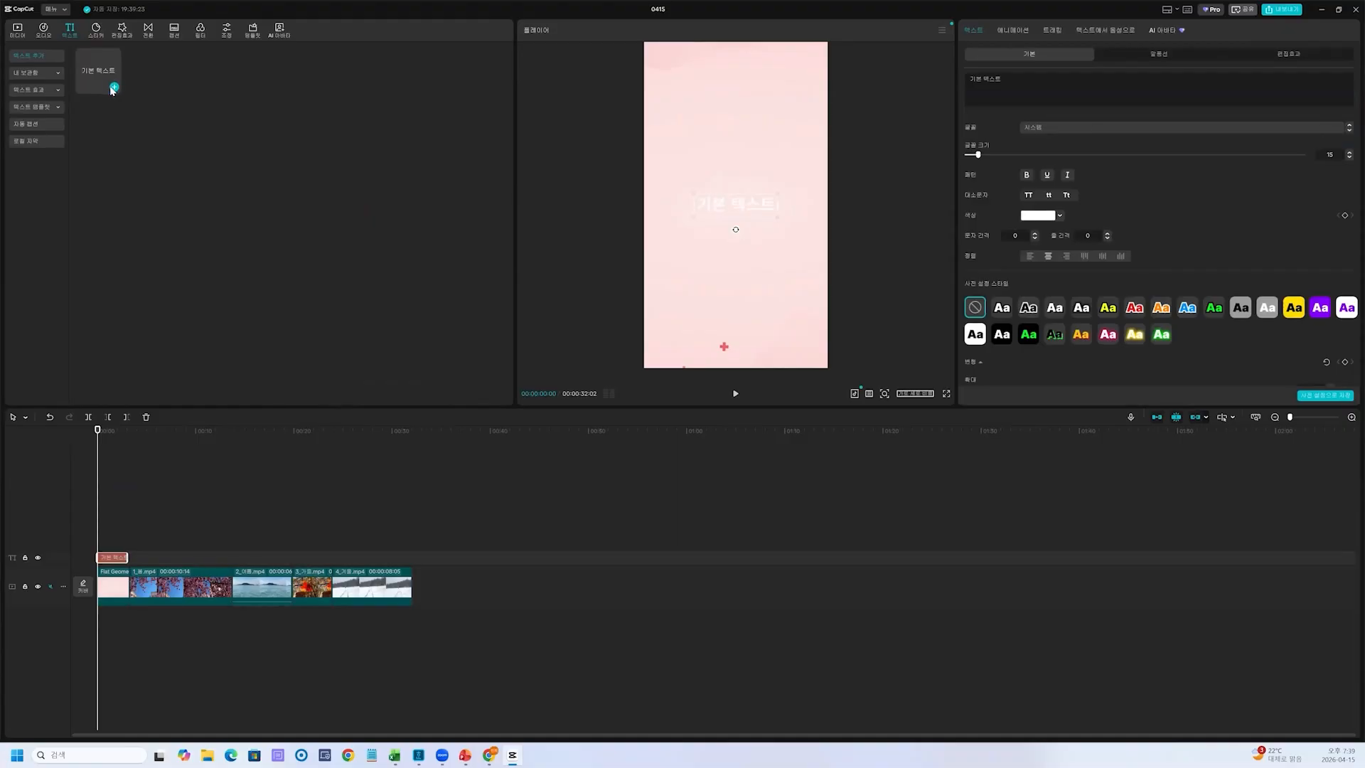
pyautogui.hotkey('ctrl', '1')
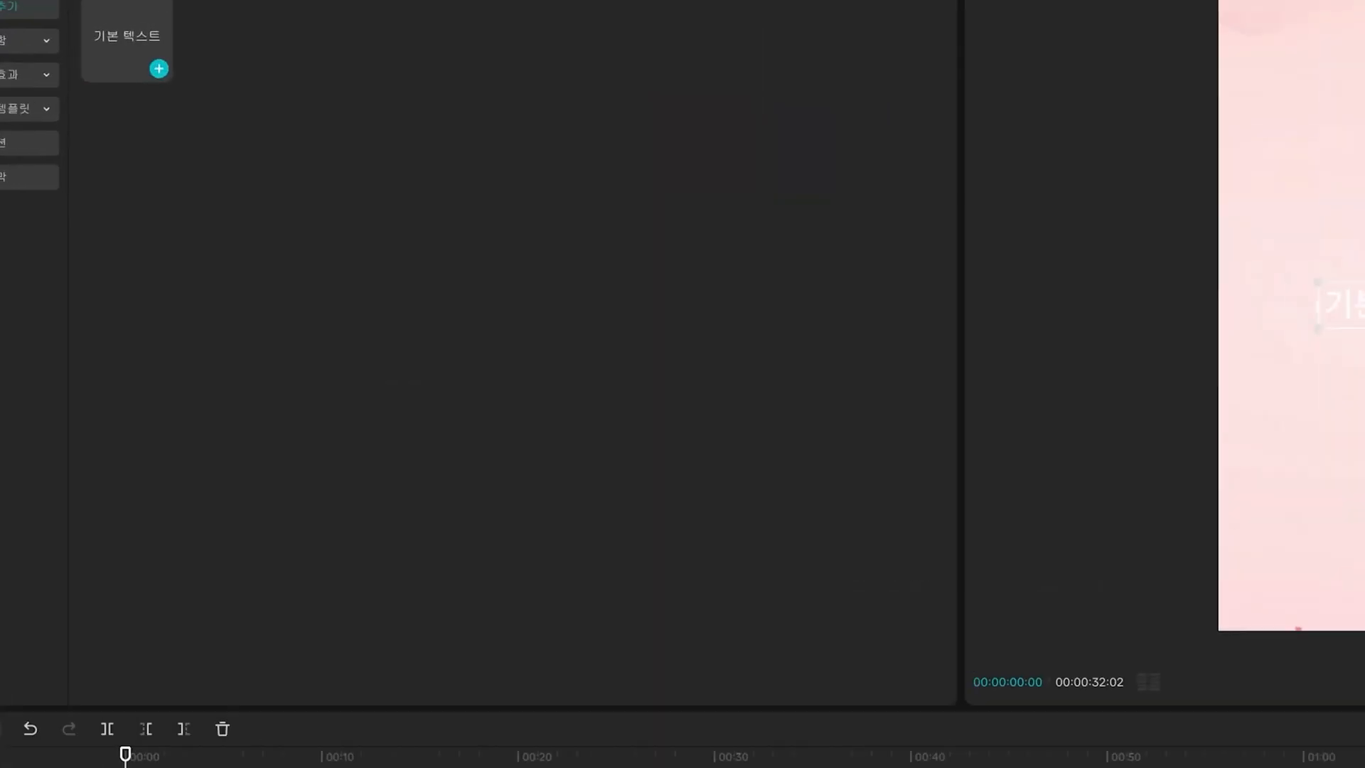
pyautogui.moveTo(120, 100); pyautogui.dragTo(104, 103)
pyautogui.moveTo(157, 163); pyautogui.dragTo(209, 165)
pyautogui.moveTo(177, 142)
pyautogui.mouseDown()
pyautogui.moveTo(210, 165)
pyautogui.moveTo(169, 198)
pyautogui.moveTo(139, 151)
pyautogui.moveTo(202, 228)
pyautogui.mouseUp()
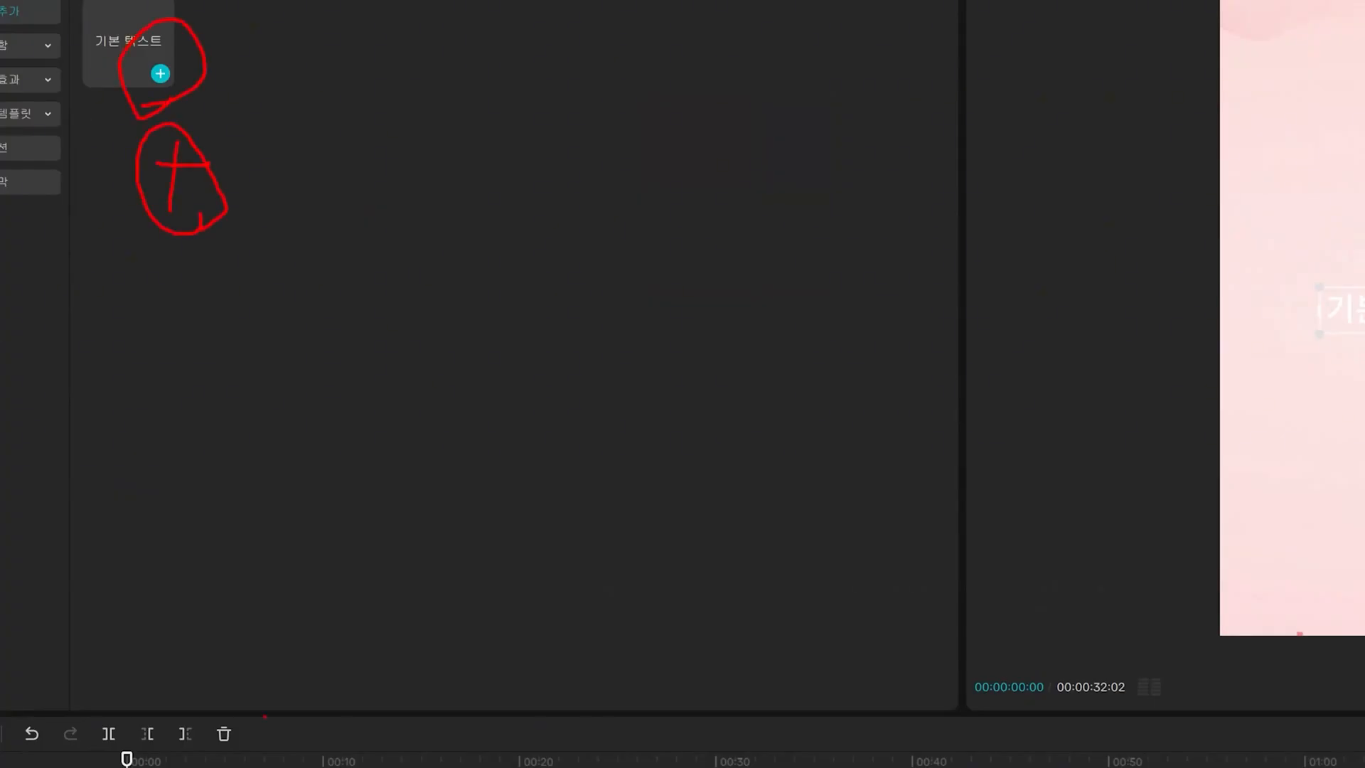
pyautogui.press('Escape')
pyautogui.hotkey('ctrl', '1')
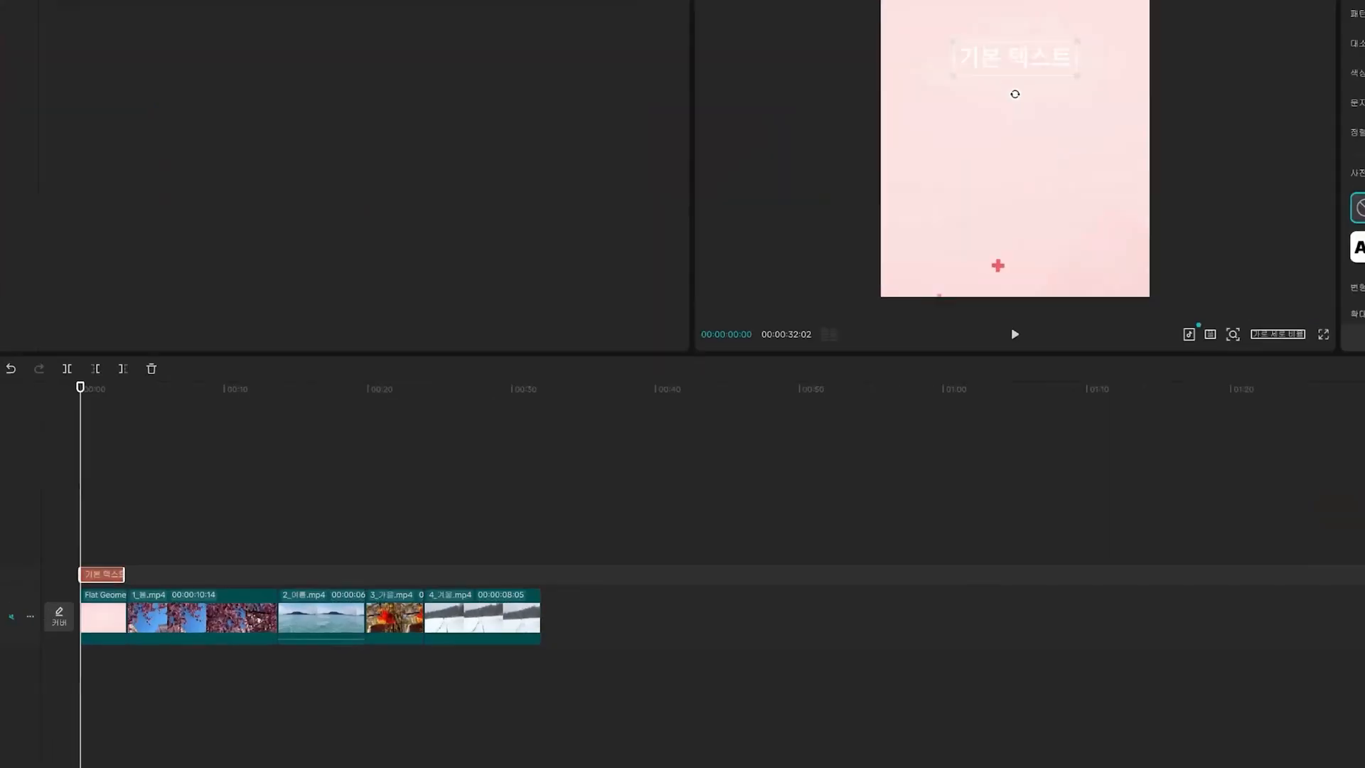
pyautogui.moveTo(158, 520)
pyautogui.mouseDown()
pyautogui.moveTo(100, 570)
pyautogui.moveTo(150, 545)
pyautogui.mouseUp()
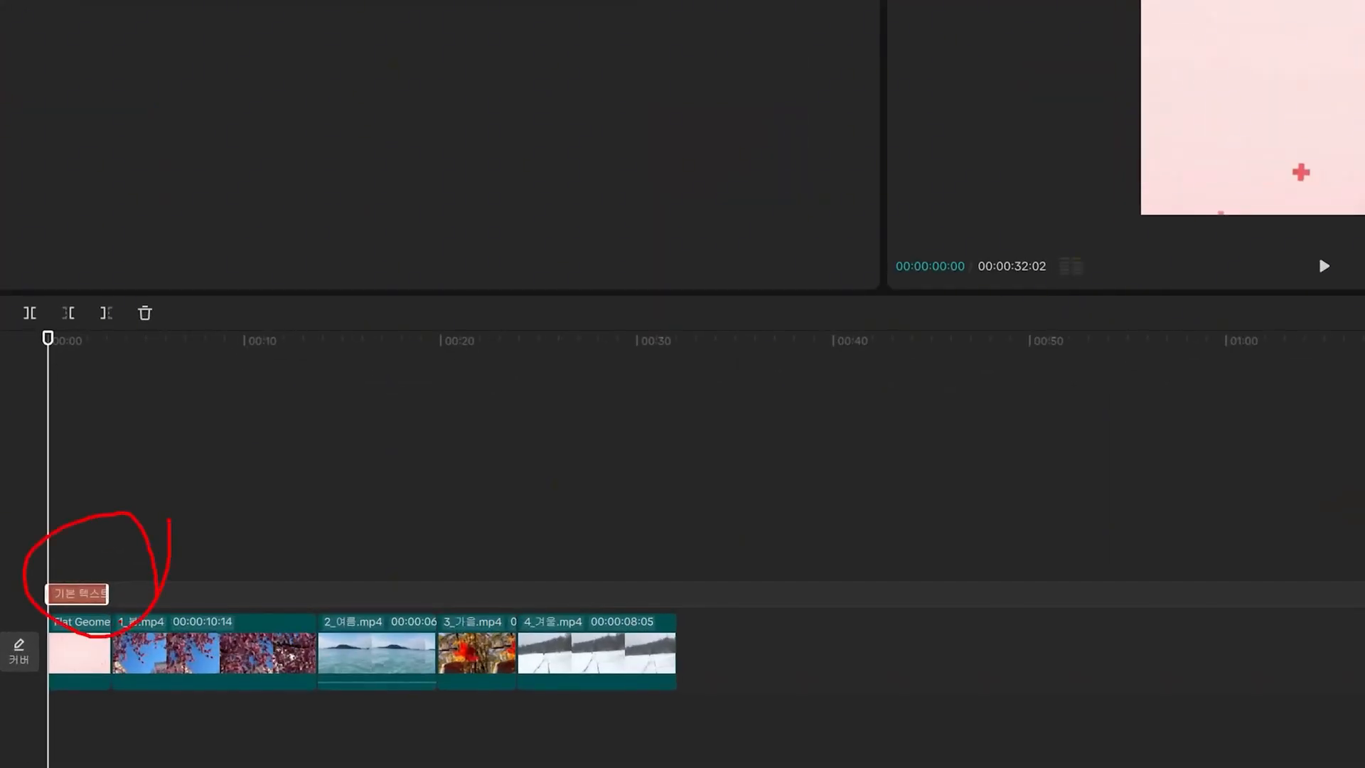
pyautogui.press('Escape')
pyautogui.hotkey('ctrl', '1')
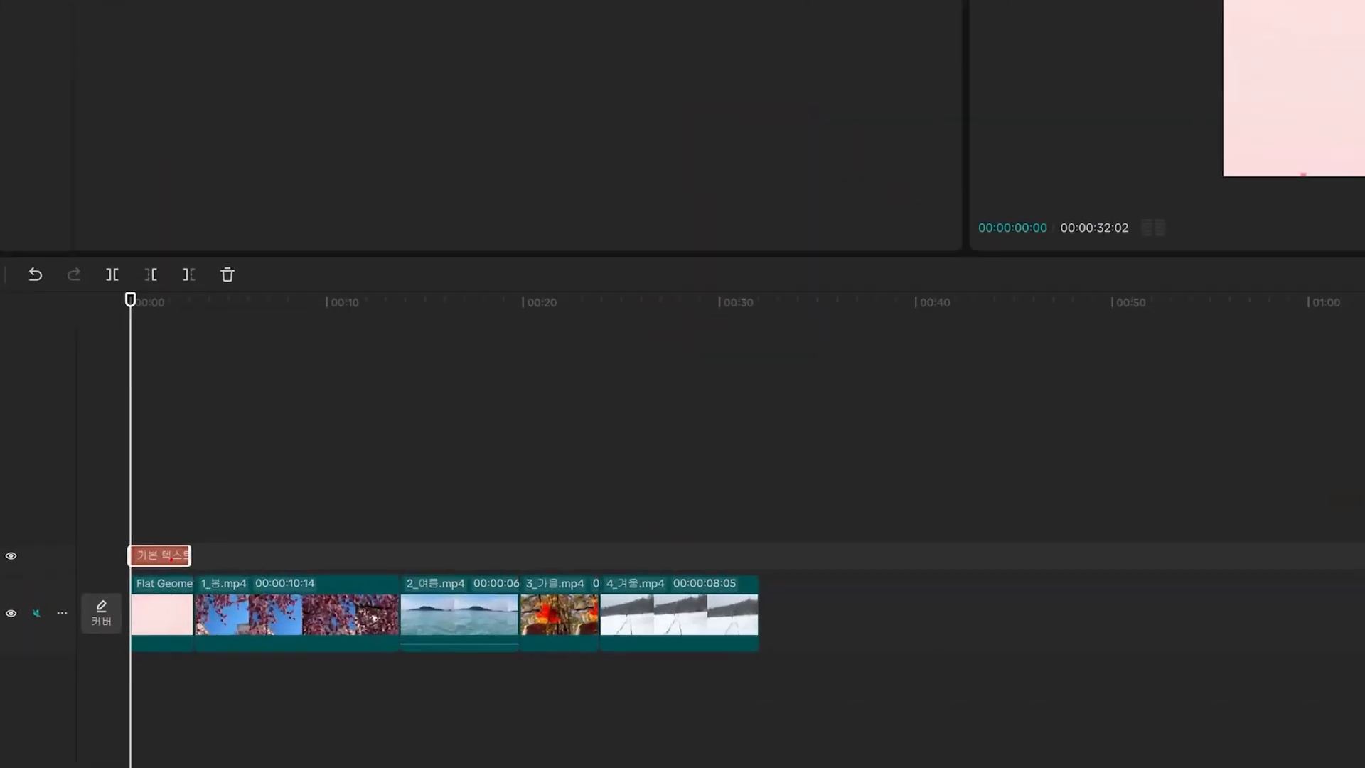
pyautogui.moveTo(171, 559); pyautogui.dragTo(202, 589)
pyautogui.press('Escape')
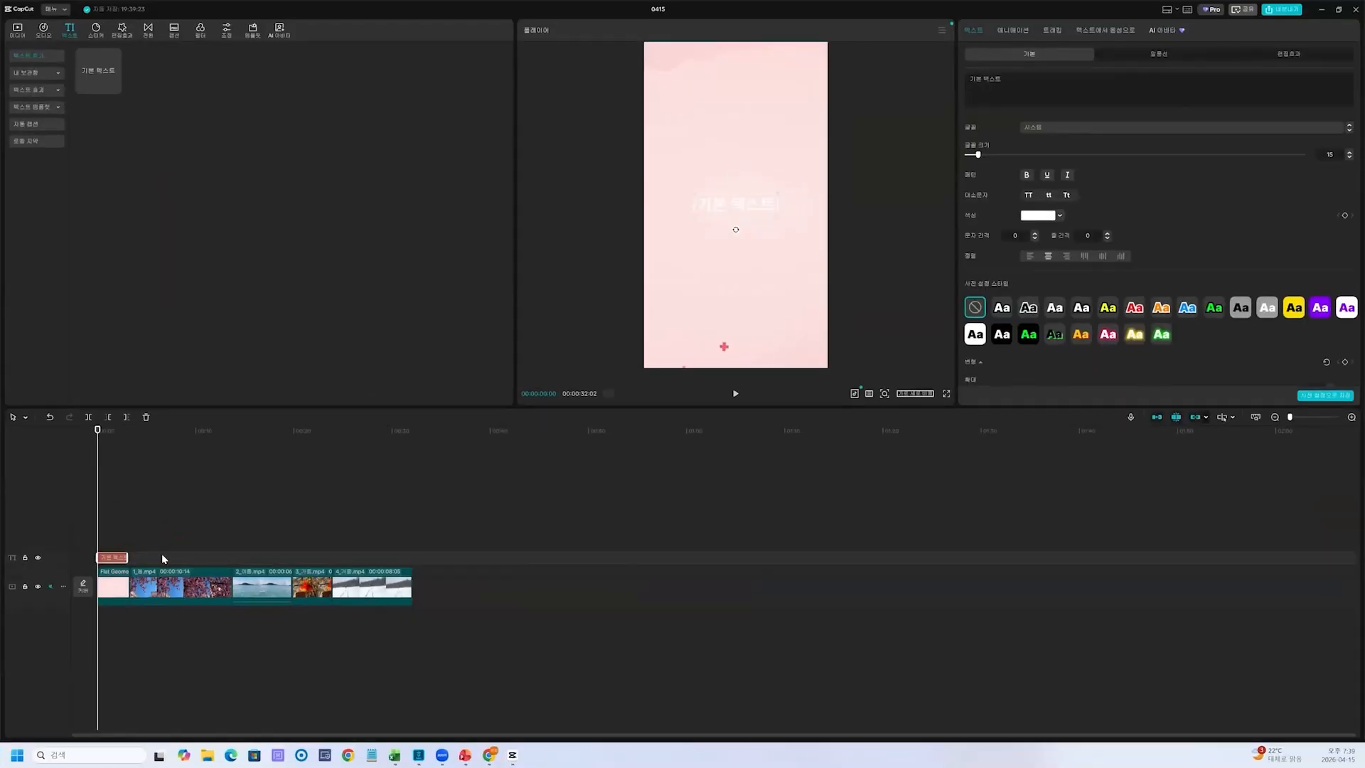
pyautogui.hotkey('ctrl', '2')
pyautogui.moveTo(132, 555)
pyautogui.mouseDown()
pyautogui.moveTo(969, 253)
pyautogui.moveTo(1009, 355)
pyautogui.moveTo(1070, 419)
pyautogui.mouseUp()
pyautogui.press('Escape')
# Replace the text clip's placeholder wording with the title "한국의 사계절"
pyautogui.click(992, 79)
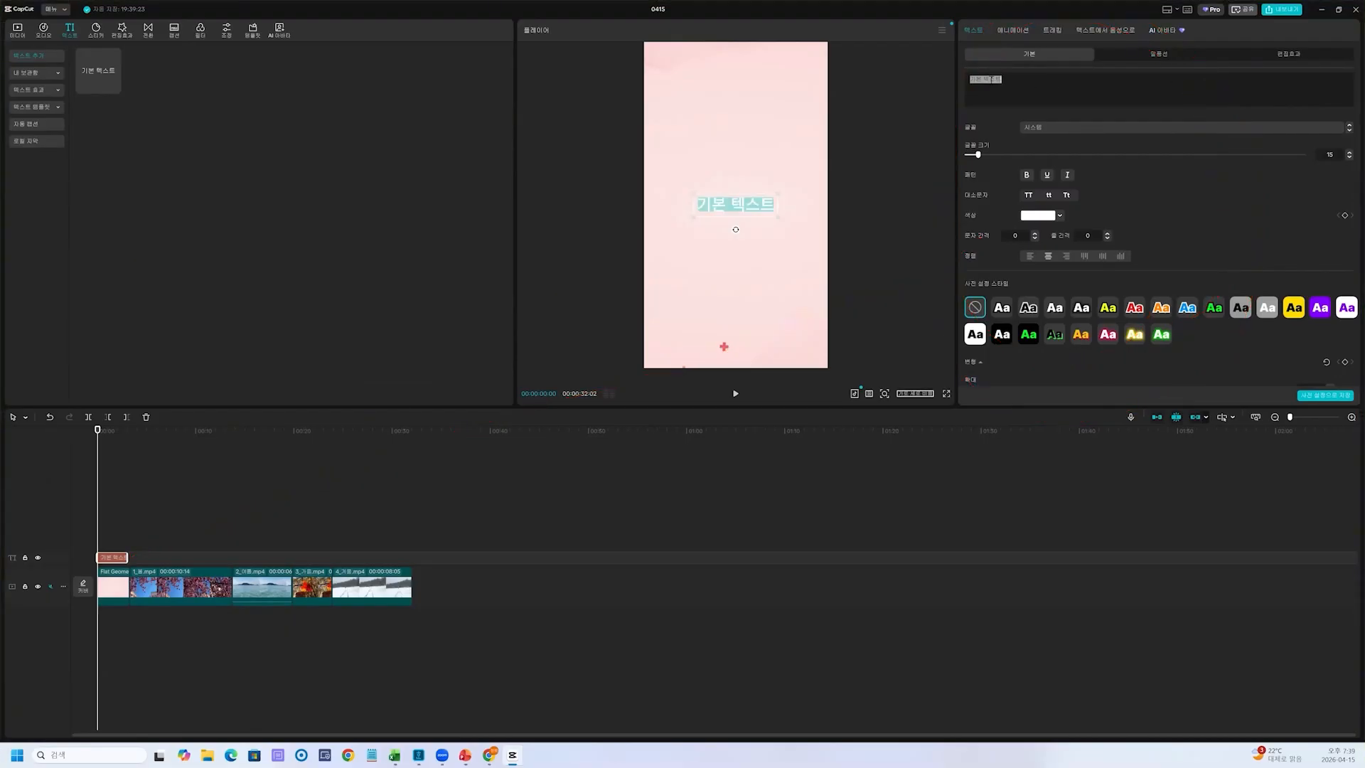
pyautogui.write('gkr')
pyautogui.press('BackSpace')
pyautogui.press('BackSpace')
pyautogui.press('BackSpace')
pyautogui.write('한국의')
pyautogui.write(' 사계')
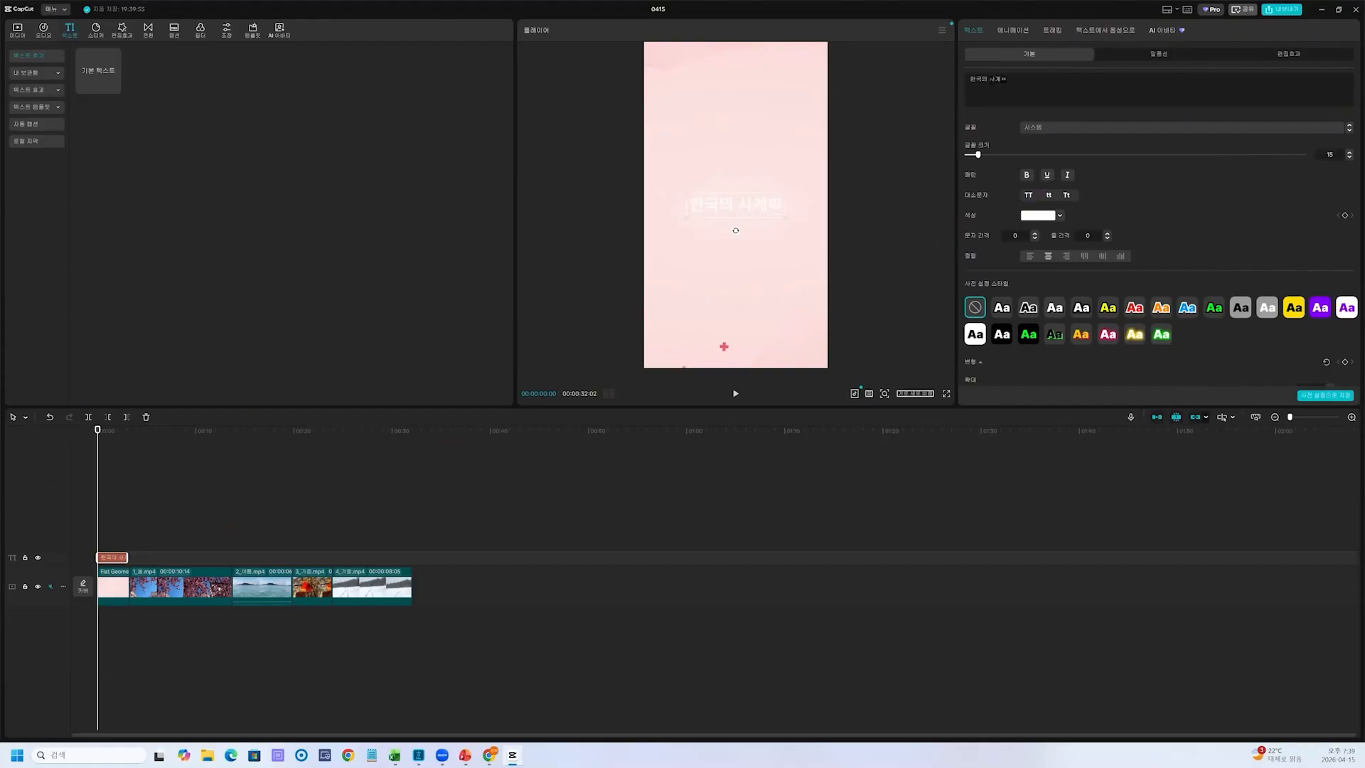
pyautogui.write('절')
# Set the font of the "한국의 사계절" title to 지우개
pyautogui.click(1038, 129)
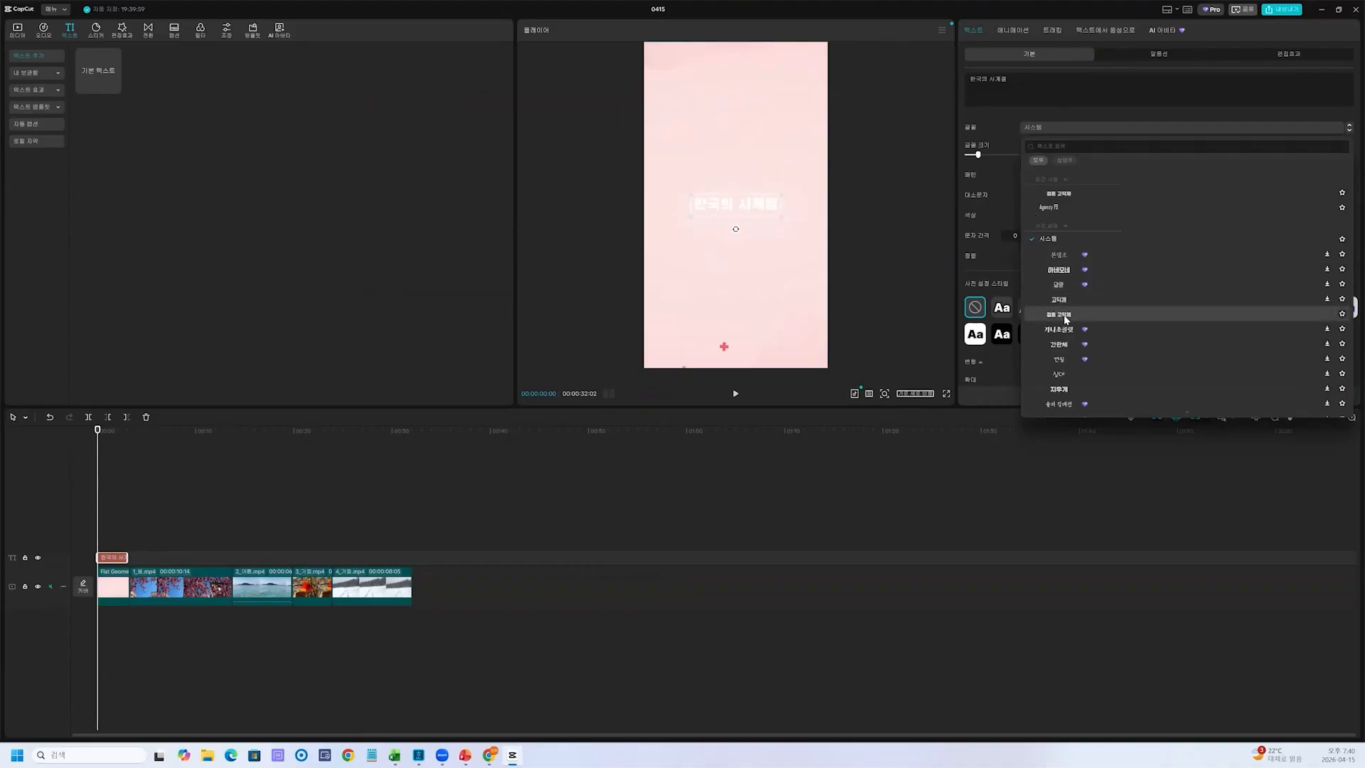
pyautogui.click(1065, 320)
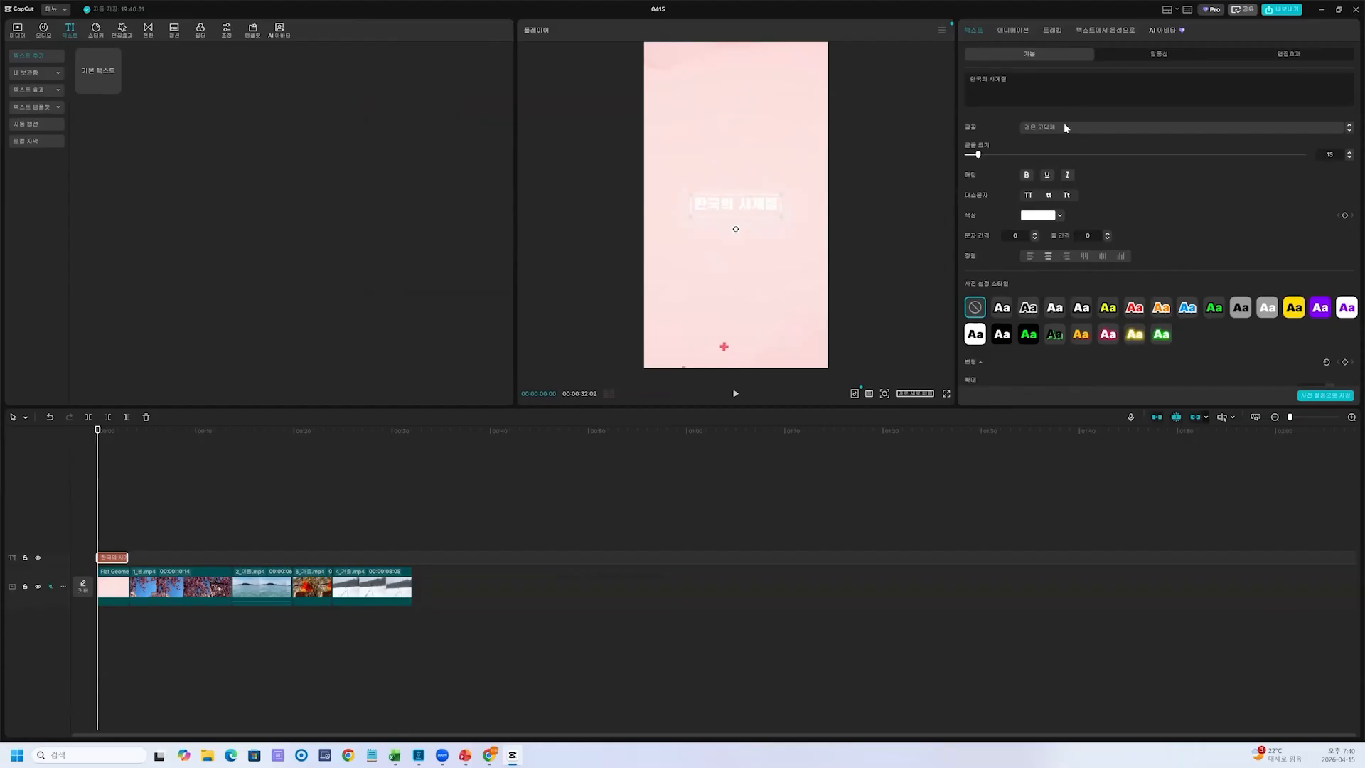
pyautogui.click(1062, 127)
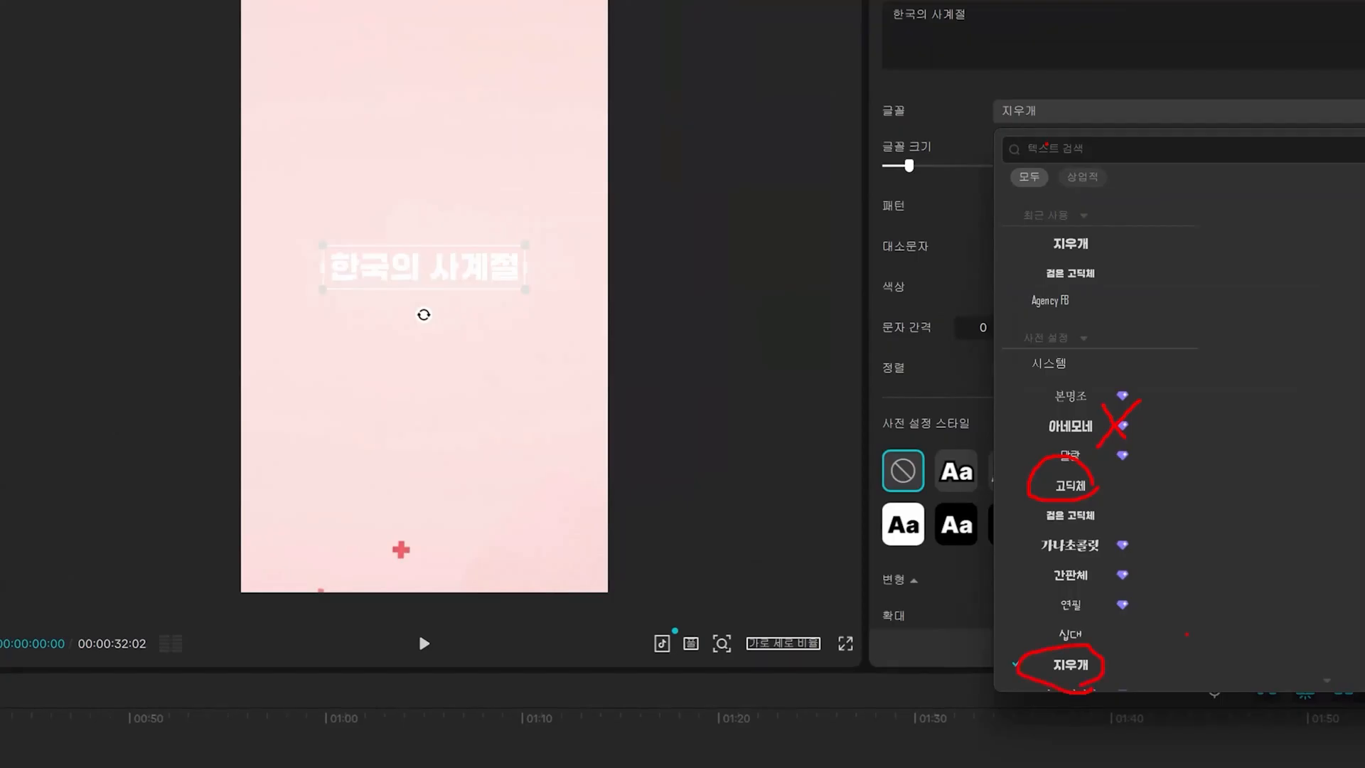
pyautogui.press('Escape')
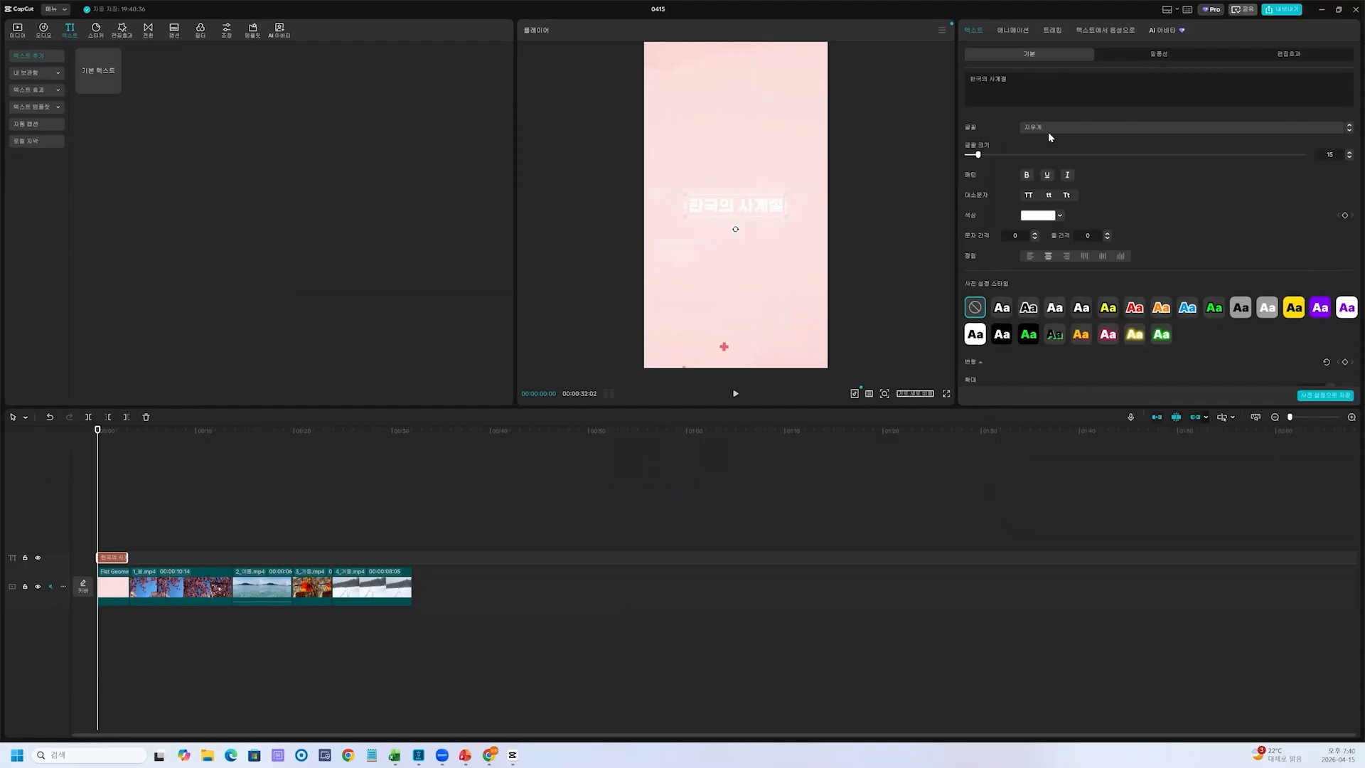
pyautogui.click(1036, 128)
pyautogui.click(1033, 127)
pyautogui.hotkey('ctrl', '1')
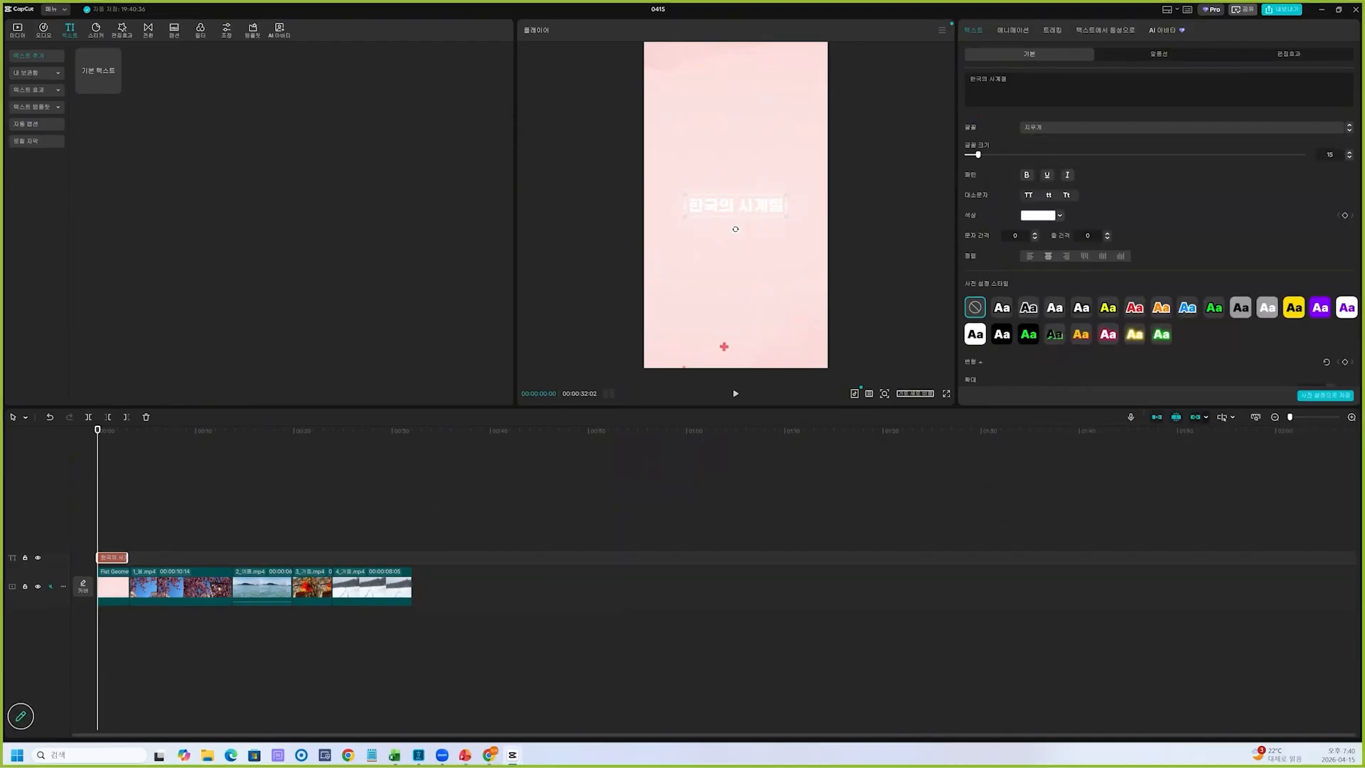
pyautogui.moveTo(1022, 120)
pyautogui.mouseDown()
pyautogui.moveTo(1043, 229)
pyautogui.moveTo(1150, 118)
pyautogui.mouseUp()
pyautogui.moveTo(1076, 147)
pyautogui.mouseDown()
pyautogui.moveTo(1143, 151)
pyautogui.moveTo(1115, 170)
pyautogui.mouseUp()
pyautogui.moveTo(1089, 211); pyautogui.dragTo(1132, 211)
pyautogui.moveTo(1099, 244); pyautogui.dragTo(1129, 243)
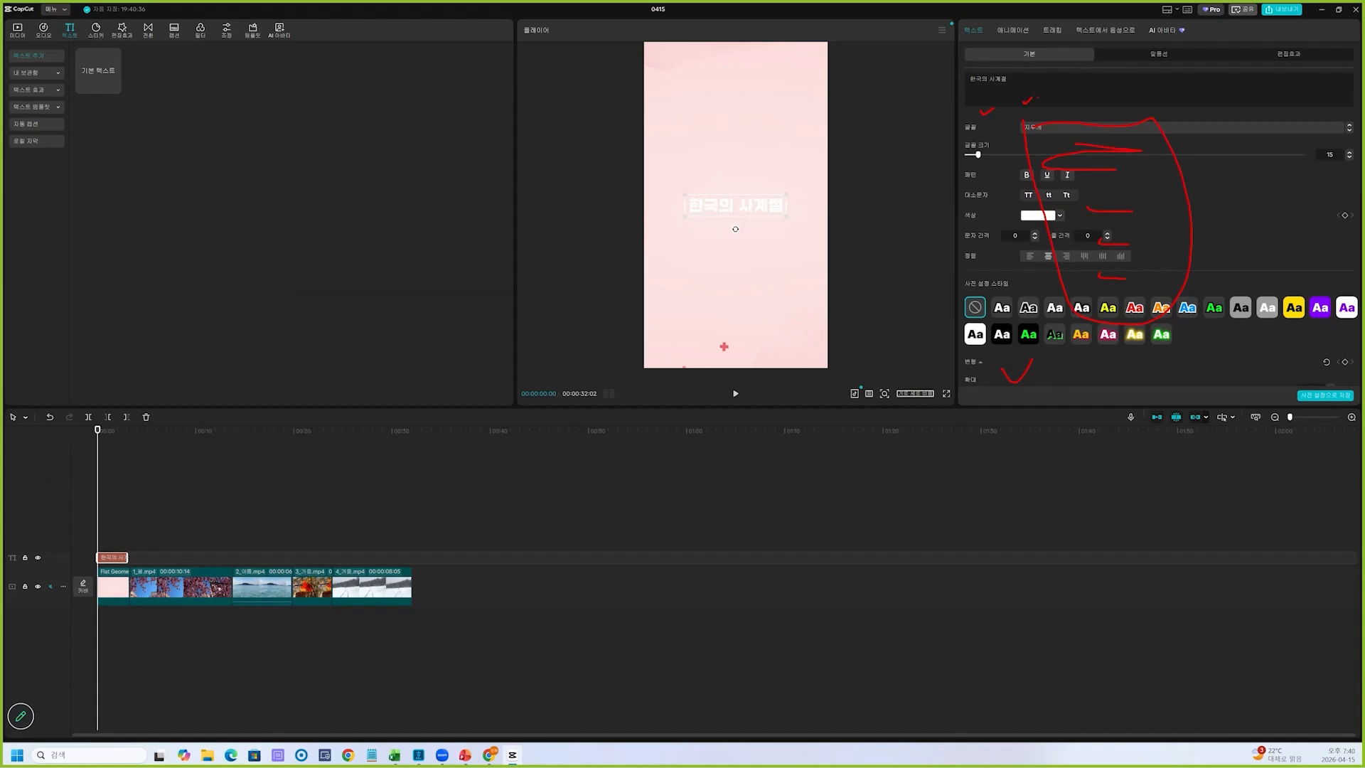
pyautogui.press('Escape')
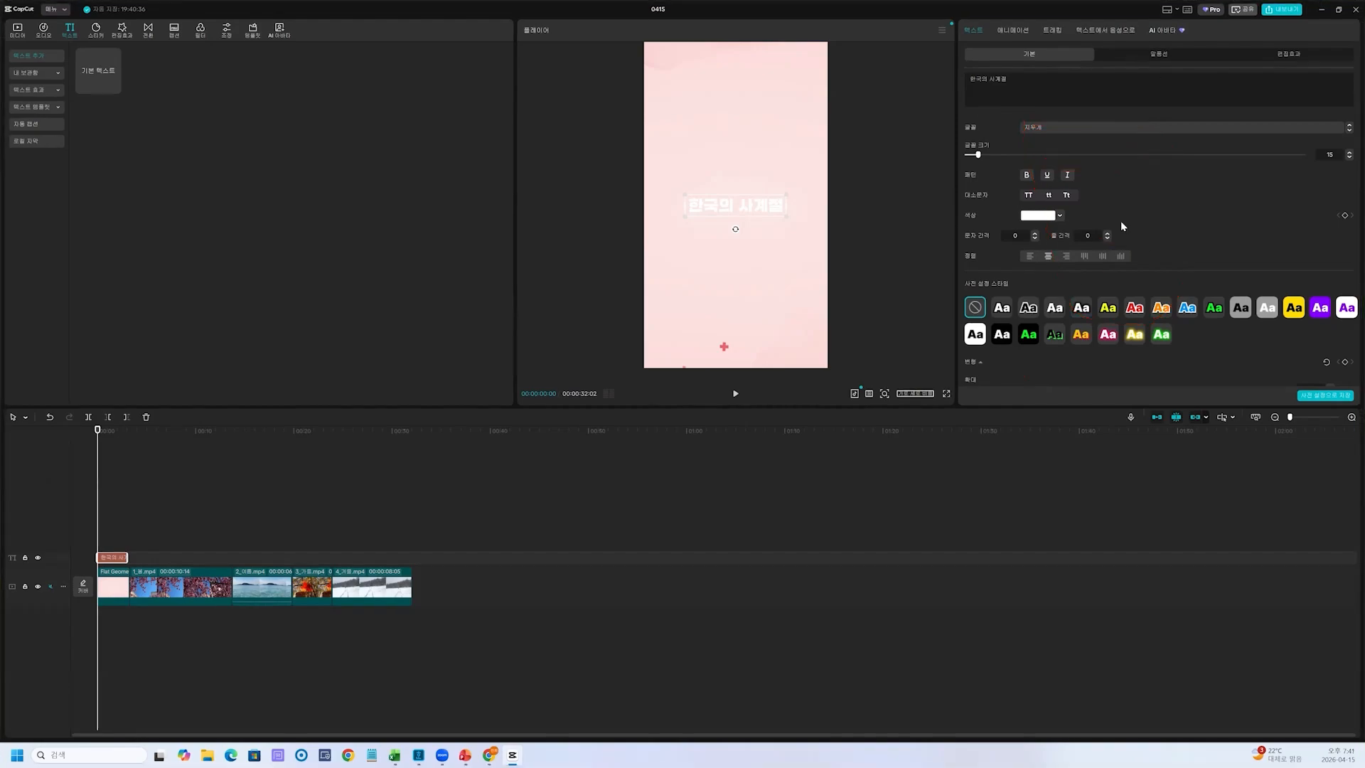
# Apply the preset style with white lettering and a black outline to the title
pyautogui.click(1002, 308)
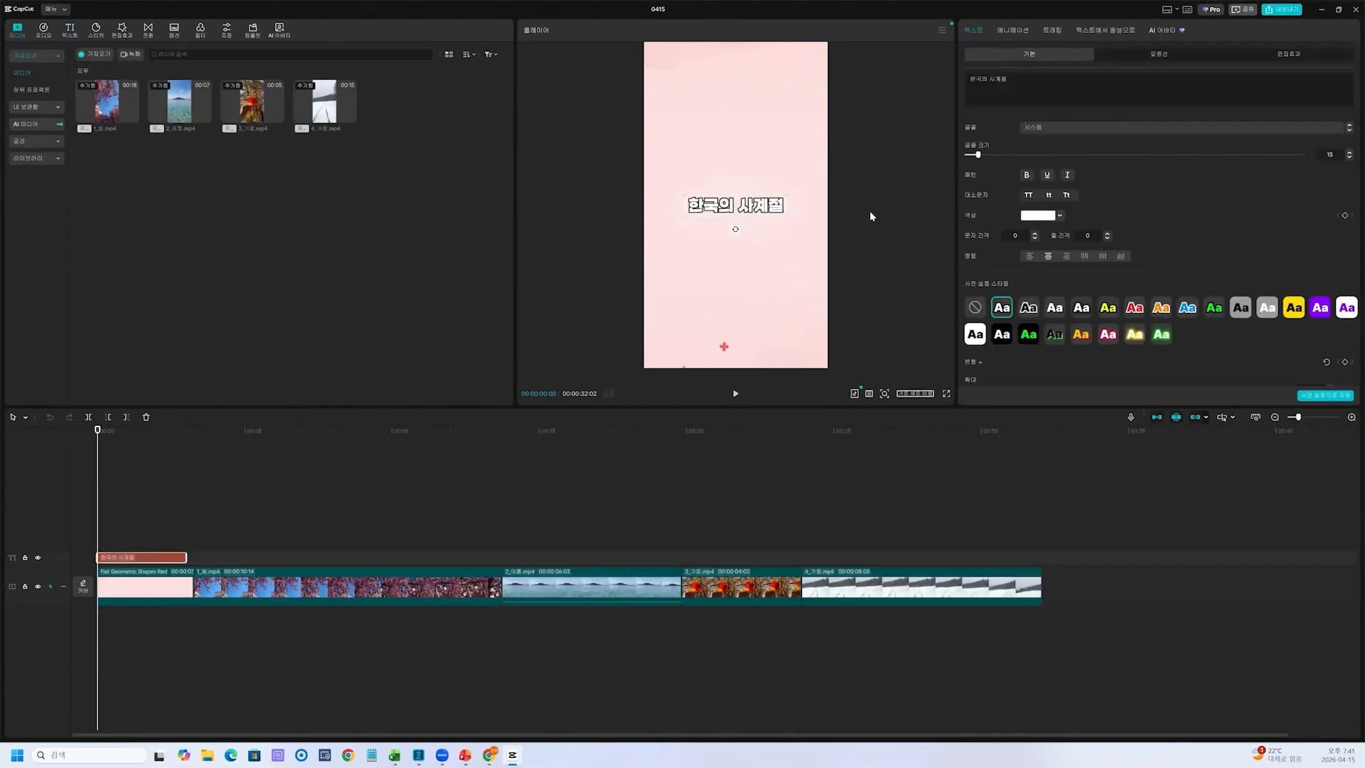
pyautogui.moveTo(1023, 292); pyautogui.dragTo(1038, 290)
pyautogui.moveTo(1049, 285)
pyautogui.mouseDown()
pyautogui.moveTo(1053, 297)
pyautogui.moveTo(1064, 288)
pyautogui.mouseUp()
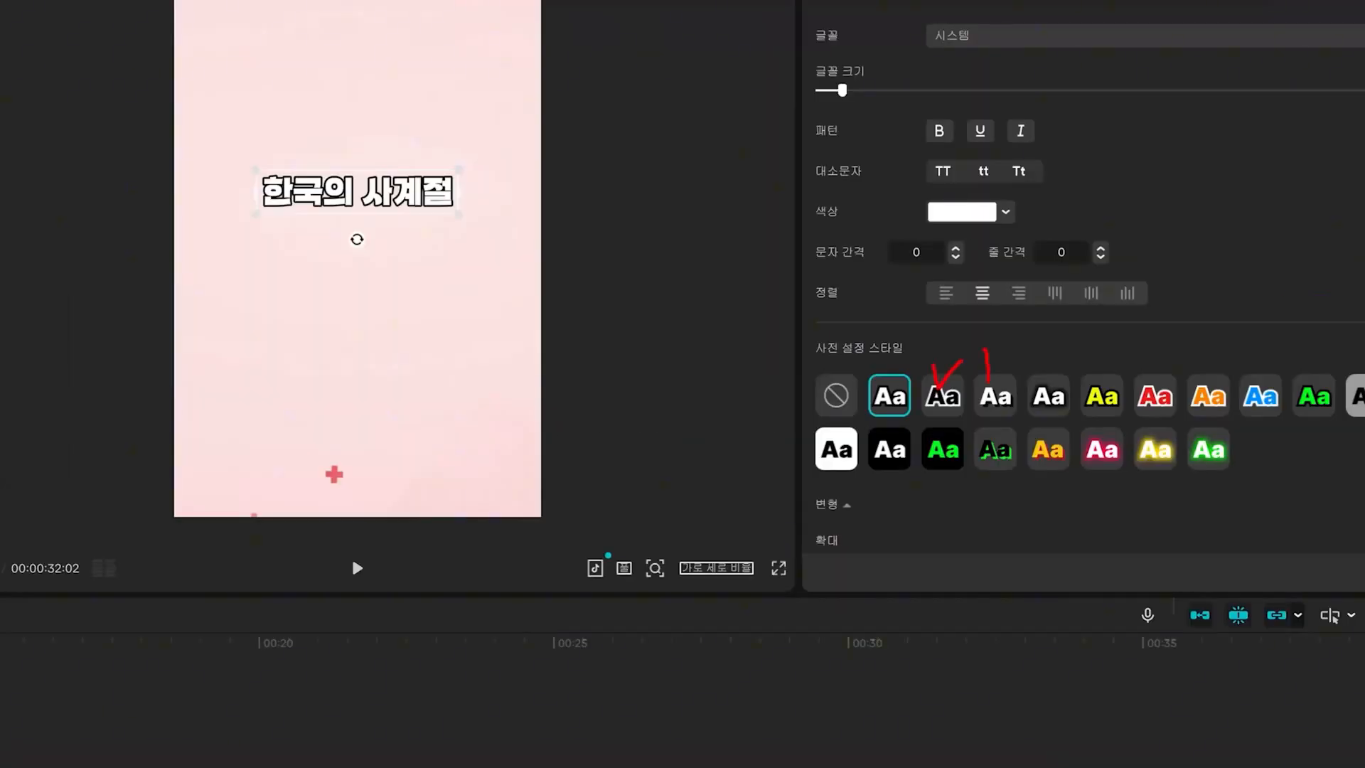
pyautogui.moveTo(1071, 282); pyautogui.dragTo(1092, 286)
pyautogui.moveTo(1110, 280); pyautogui.dragTo(1126, 280)
pyautogui.press('Escape')
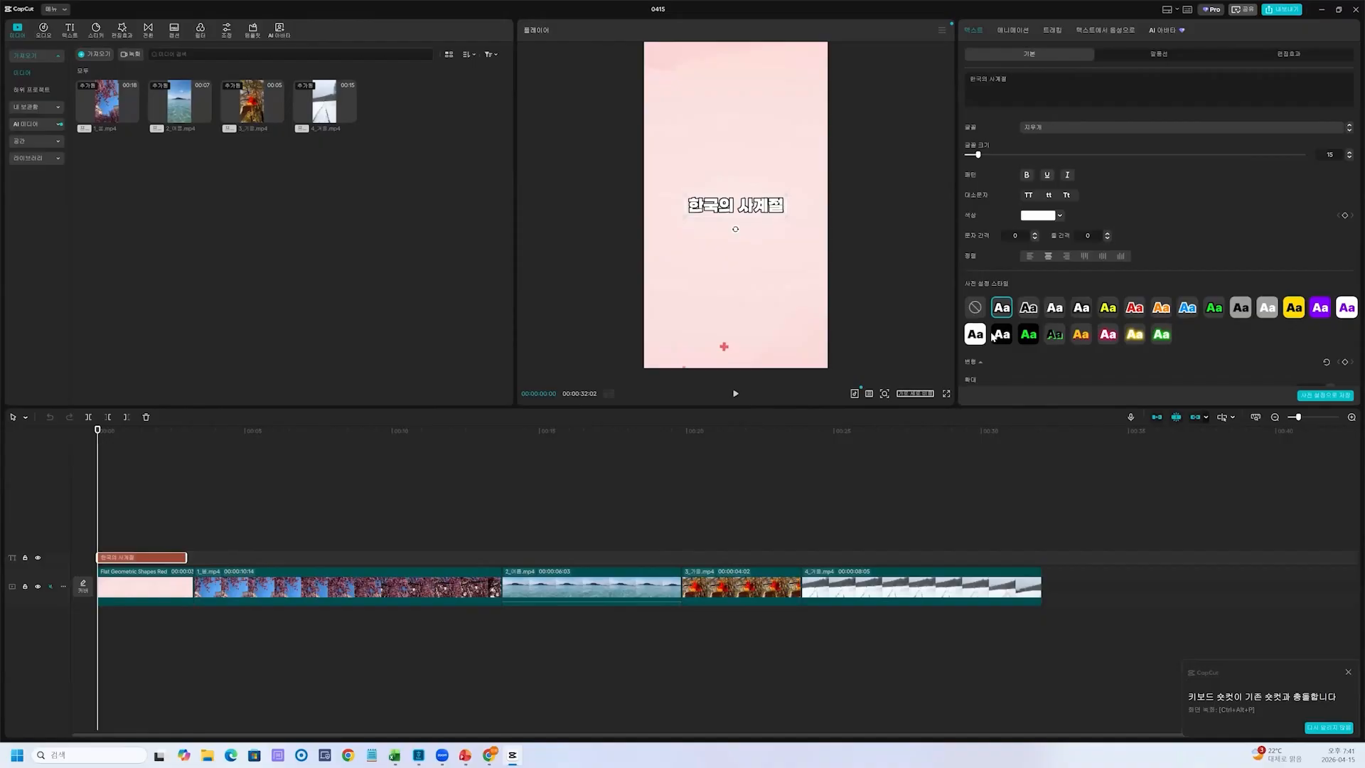
# Try the preset style with black lettering and a white outline on the title
pyautogui.click(1027, 310)
pyautogui.click(1004, 310)
pyautogui.click(1029, 309)
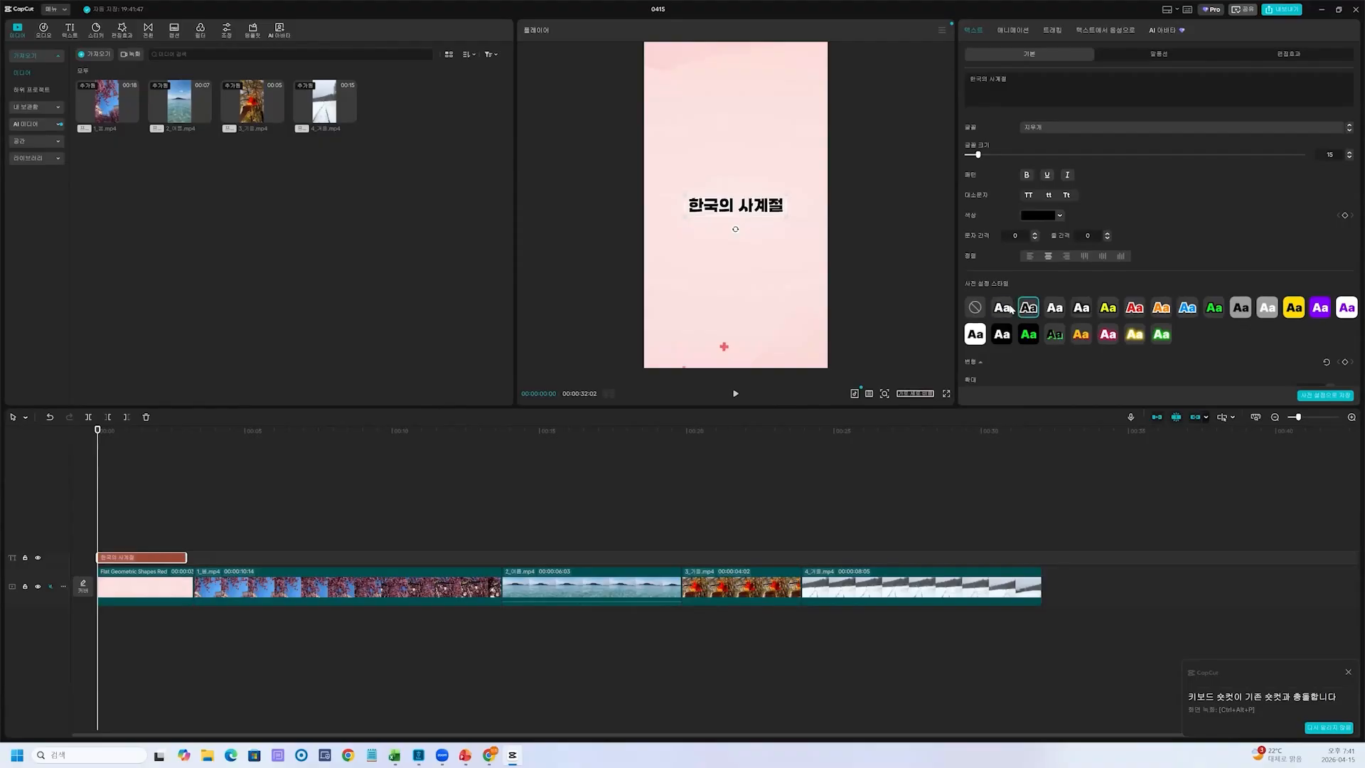
pyautogui.hotkey('ctrl', '1')
pyautogui.click(869, 289)
pyautogui.moveTo(839, 236)
pyautogui.mouseDown()
pyautogui.moveTo(783, 264)
pyautogui.moveTo(802, 335)
pyautogui.mouseUp()
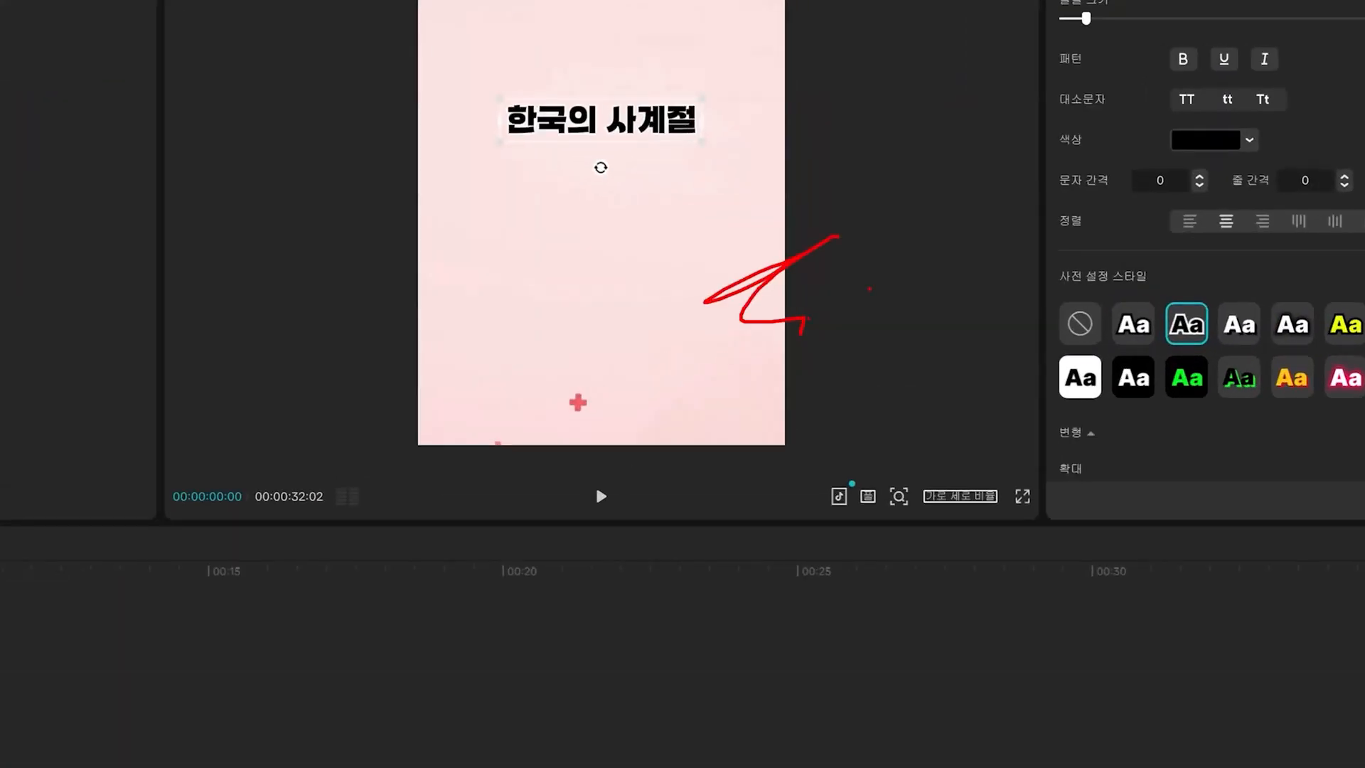
pyautogui.press('Escape')
# Try the presets with white outlined lettering, black lettering on a yellow background, and yellow outlined lettering on the title
pyautogui.click(1007, 309)
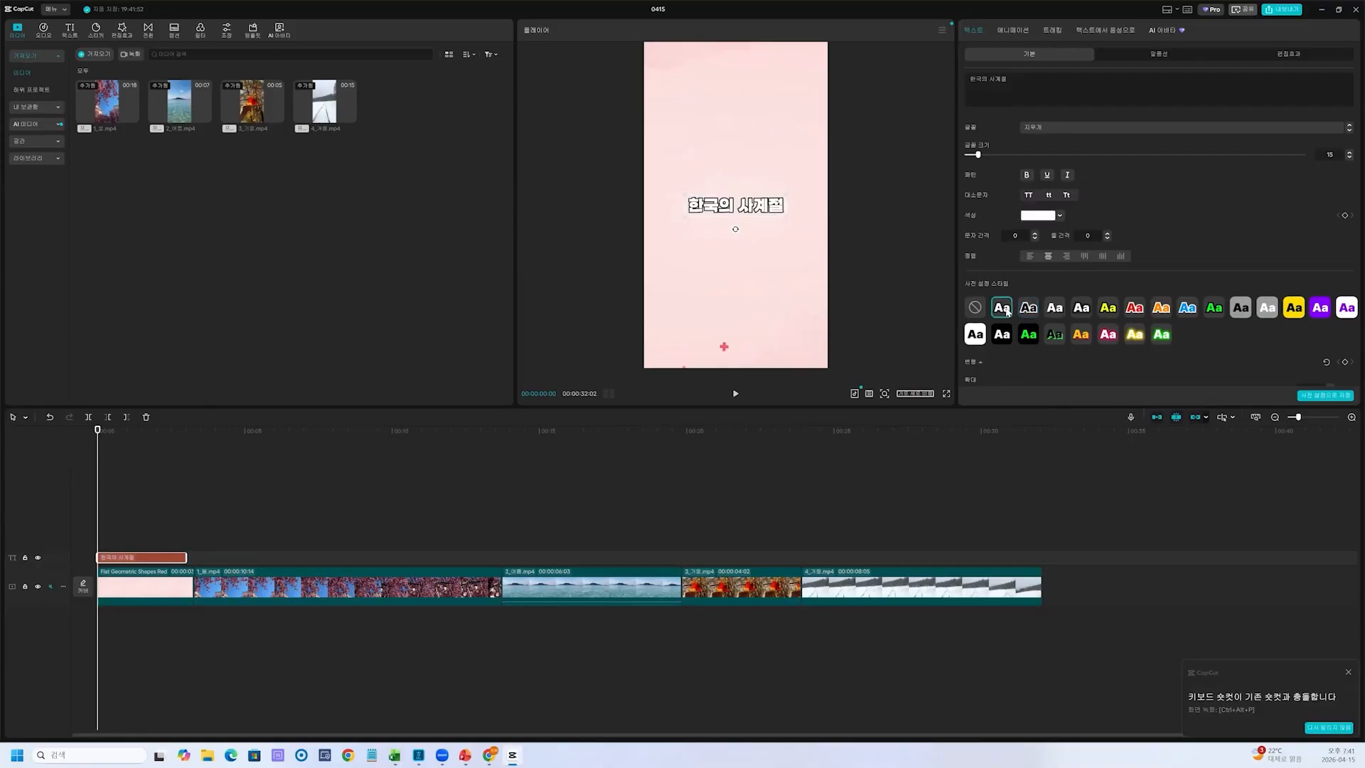
pyautogui.click(1291, 308)
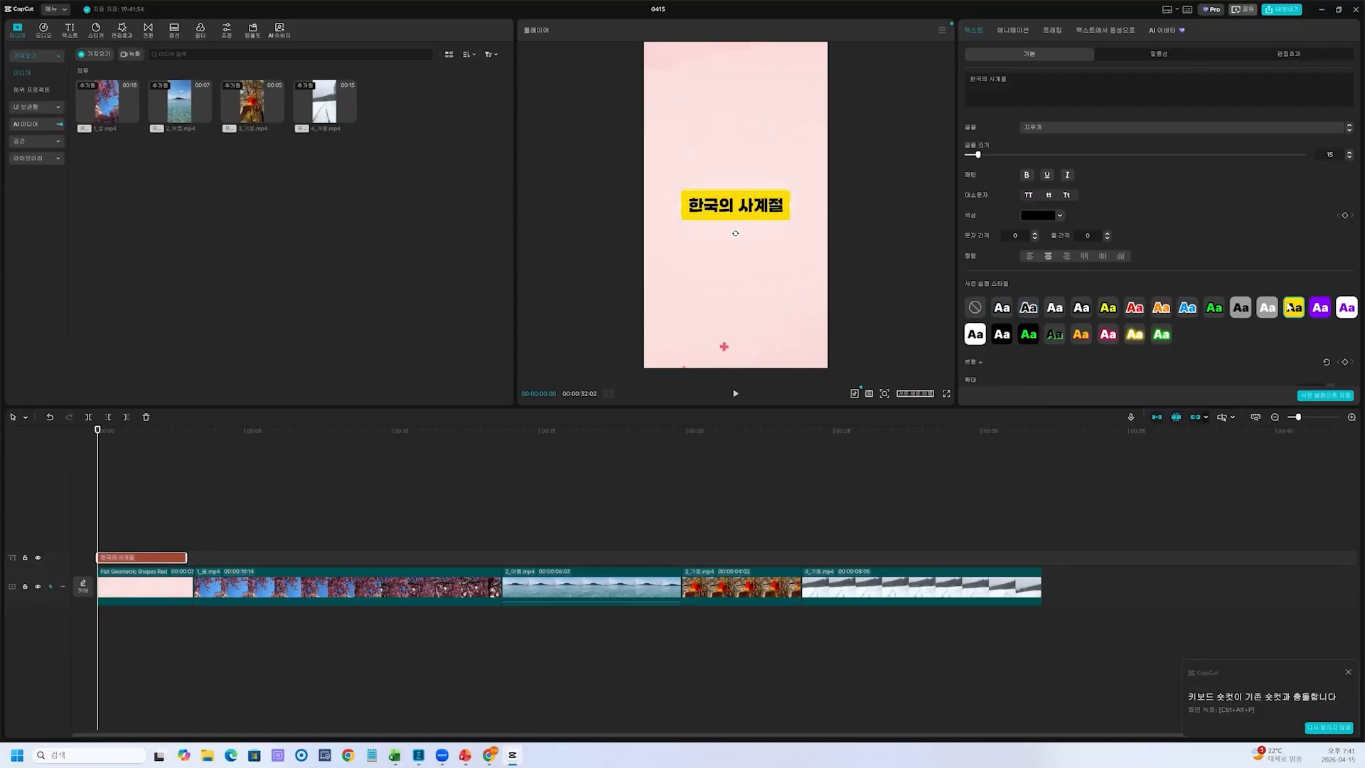
pyautogui.click(1109, 310)
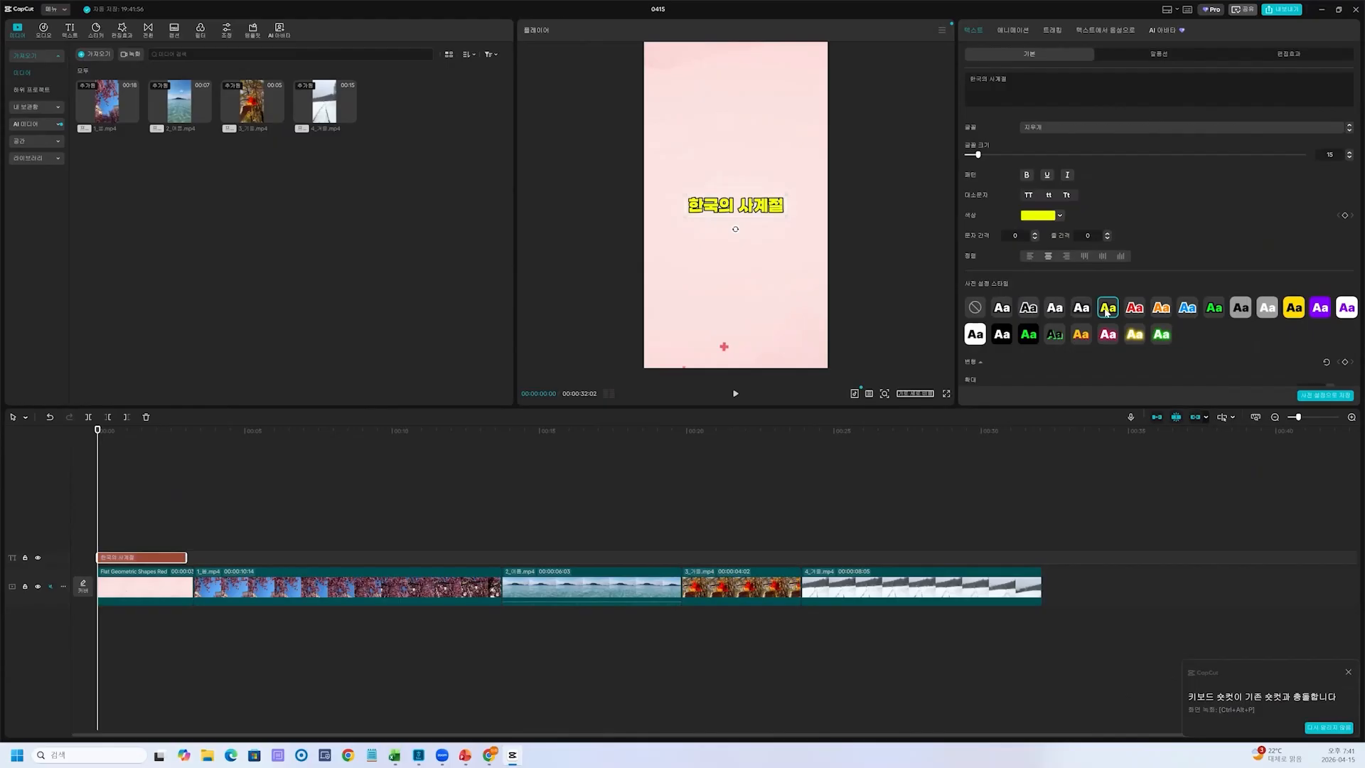
pyautogui.moveTo(1056, 203); pyautogui.dragTo(1079, 218)
pyautogui.moveTo(995, 203); pyautogui.dragTo(1078, 230)
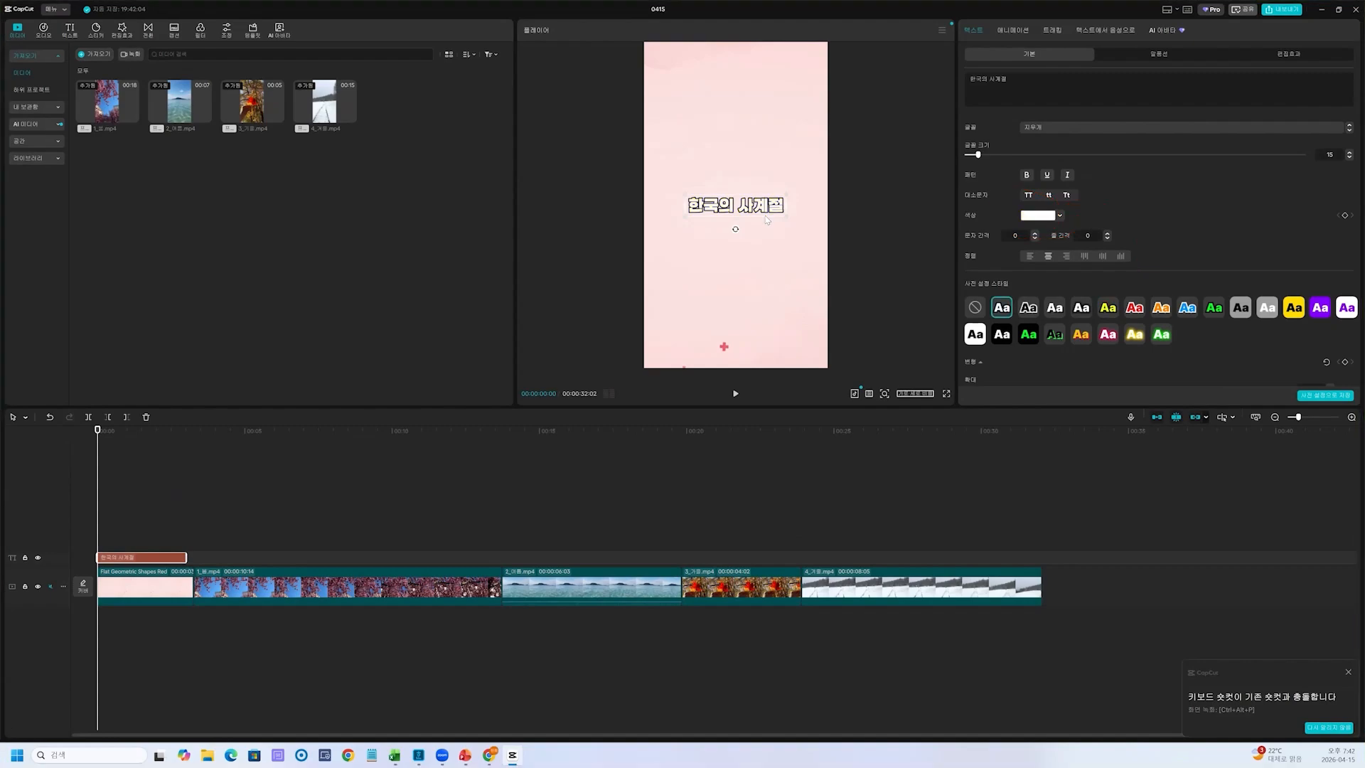
pyautogui.hotkey('ctrl', '2')
pyautogui.moveTo(780, 199)
pyautogui.mouseDown()
pyautogui.moveTo(790, 236)
pyautogui.moveTo(807, 225)
pyautogui.mouseUp()
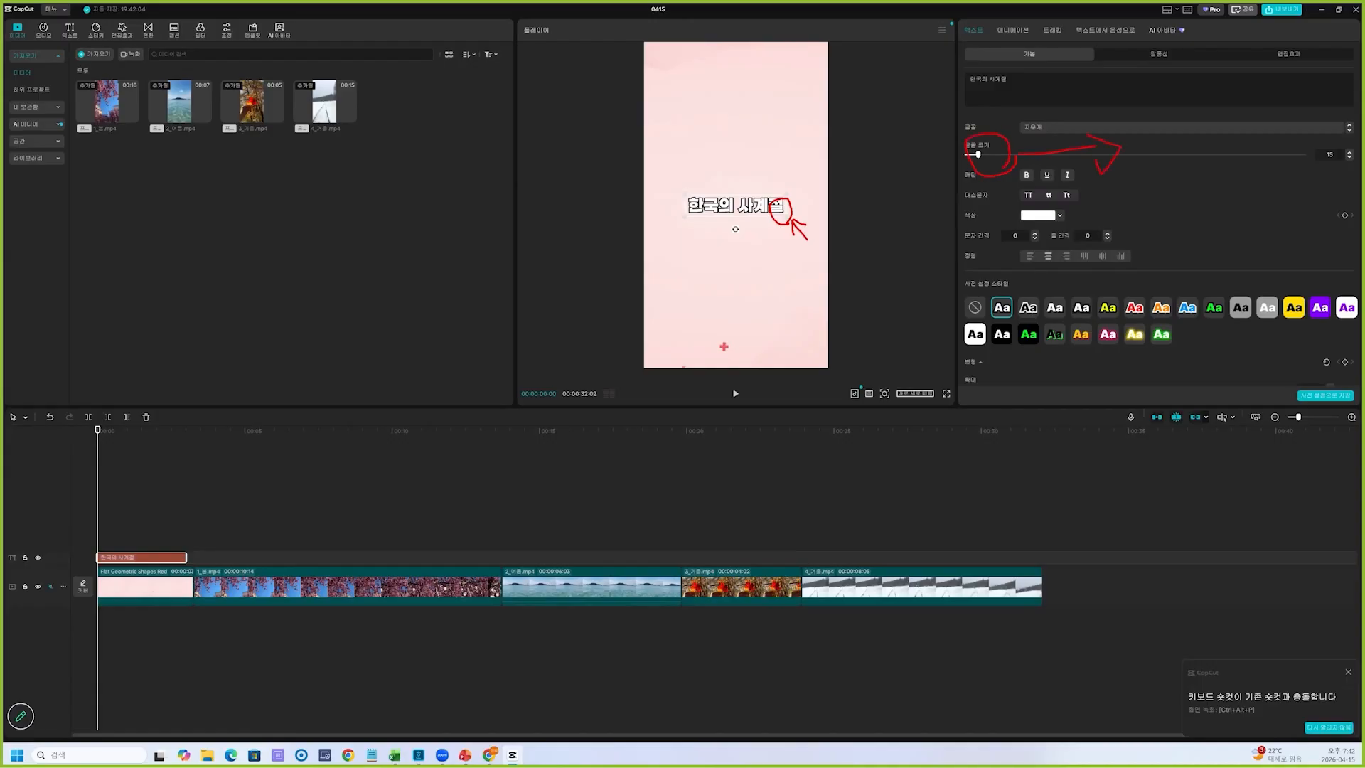
pyautogui.press('Escape')
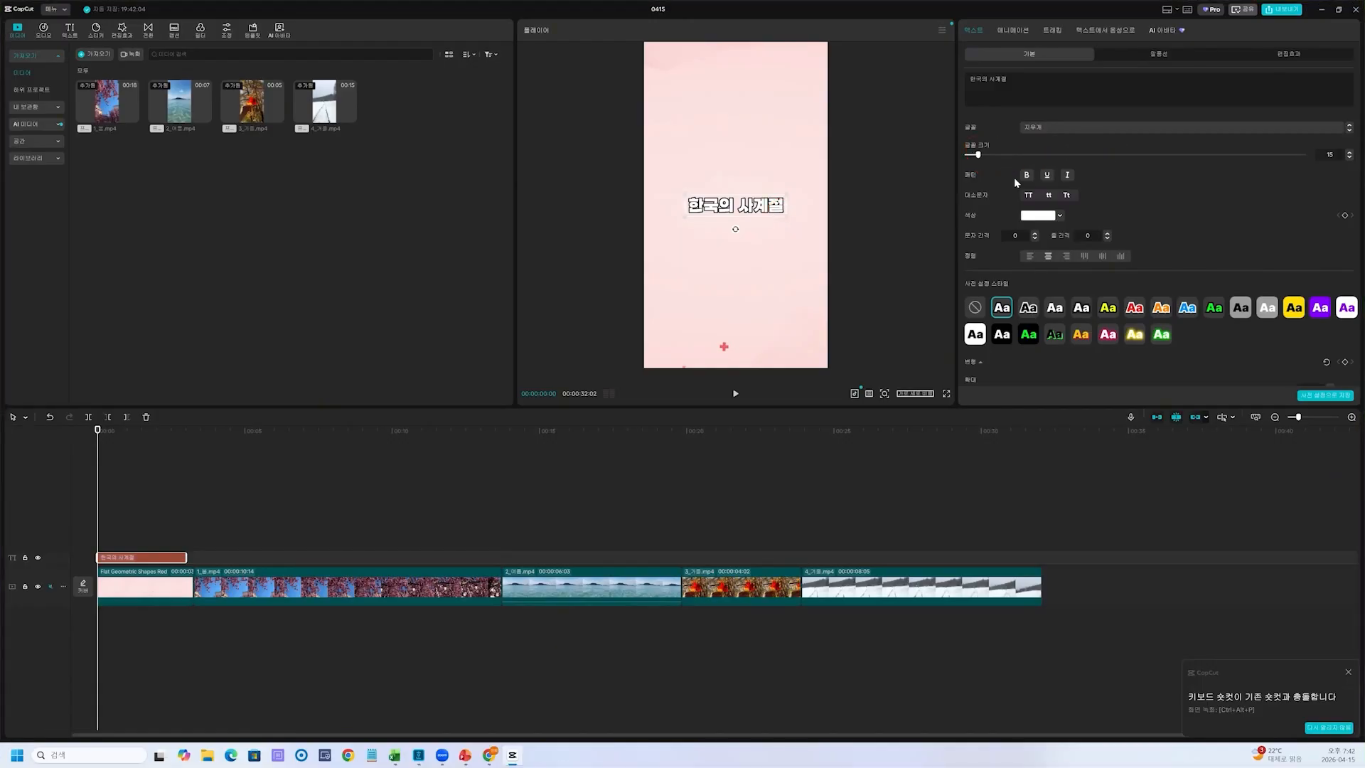
# Enlarge the title, tilt it slightly counter-clockwise and place it in the upper half of the video frame
pyautogui.moveTo(786, 218); pyautogui.dragTo(741, 234)
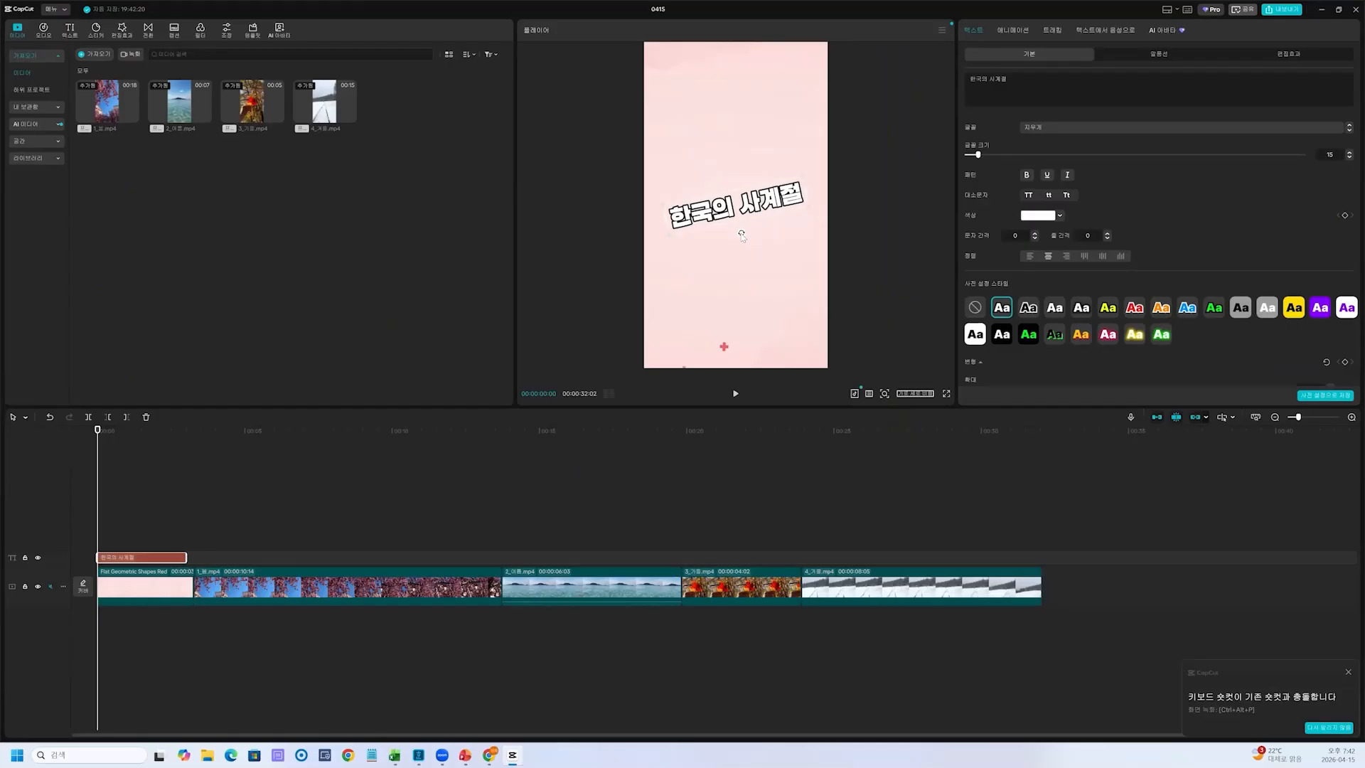
pyautogui.moveTo(737, 234)
pyautogui.mouseDown()
pyautogui.moveTo(742, 195)
pyautogui.moveTo(729, 212)
pyautogui.moveTo(788, 249)
pyautogui.moveTo(690, 200)
pyautogui.mouseUp()
pyautogui.hotkey('ctrl', '2')
pyautogui.press('Escape')
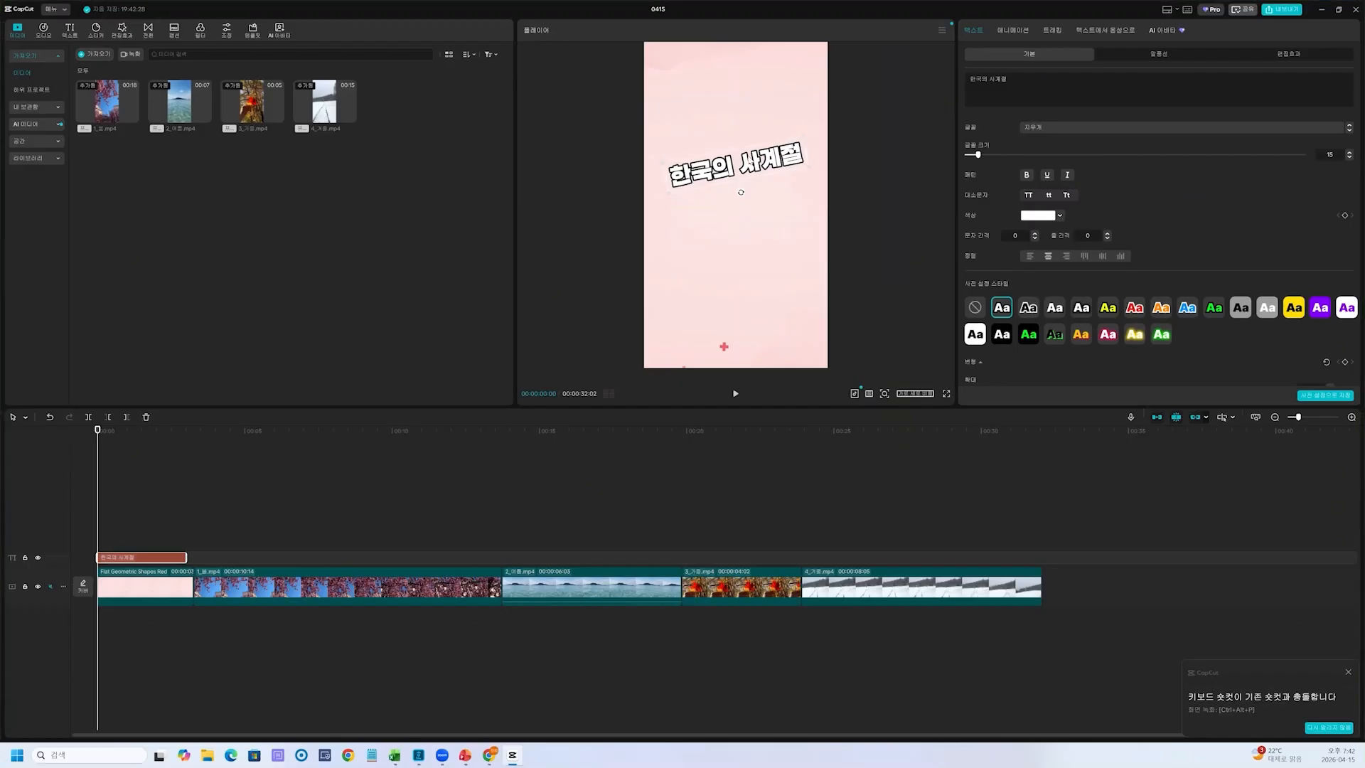
pyautogui.hotkey('ctrl', '2')
pyautogui.moveTo(740, 130)
pyautogui.mouseDown()
pyautogui.moveTo(754, 178)
pyautogui.moveTo(708, 221)
pyautogui.moveTo(756, 257)
pyautogui.mouseUp()
pyautogui.moveTo(737, 258)
pyautogui.mouseDown()
pyautogui.moveTo(742, 294)
pyautogui.moveTo(766, 244)
pyautogui.moveTo(766, 275)
pyautogui.moveTo(793, 261)
pyautogui.mouseUp()
pyautogui.moveTo(790, 236)
pyautogui.mouseDown()
pyautogui.moveTo(778, 276)
pyautogui.moveTo(809, 299)
pyautogui.moveTo(946, 96)
pyautogui.moveTo(1020, 42)
pyautogui.moveTo(1002, 18)
pyautogui.moveTo(1013, 43)
pyautogui.moveTo(981, 50)
pyautogui.moveTo(1002, 8)
pyautogui.moveTo(985, 53)
pyautogui.moveTo(1024, 41)
pyautogui.mouseUp()
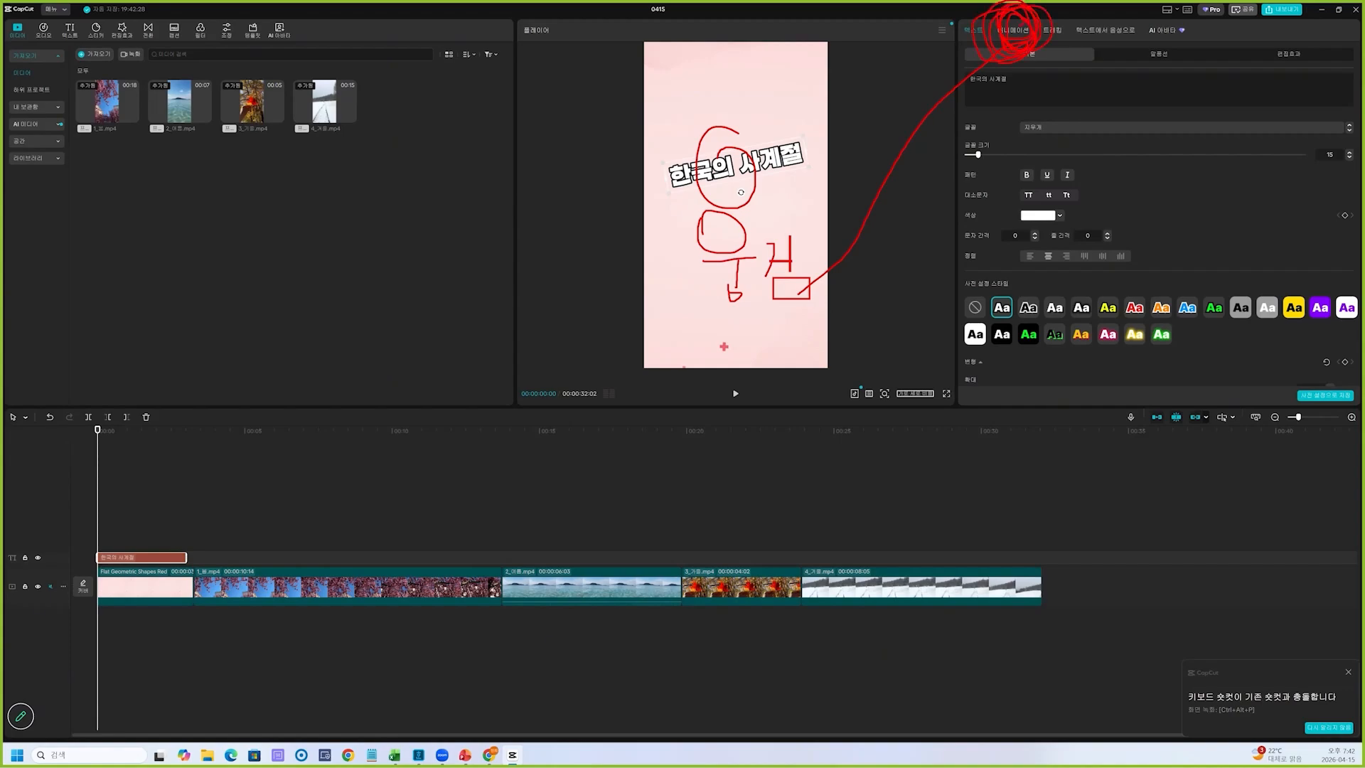
pyautogui.press('Escape')
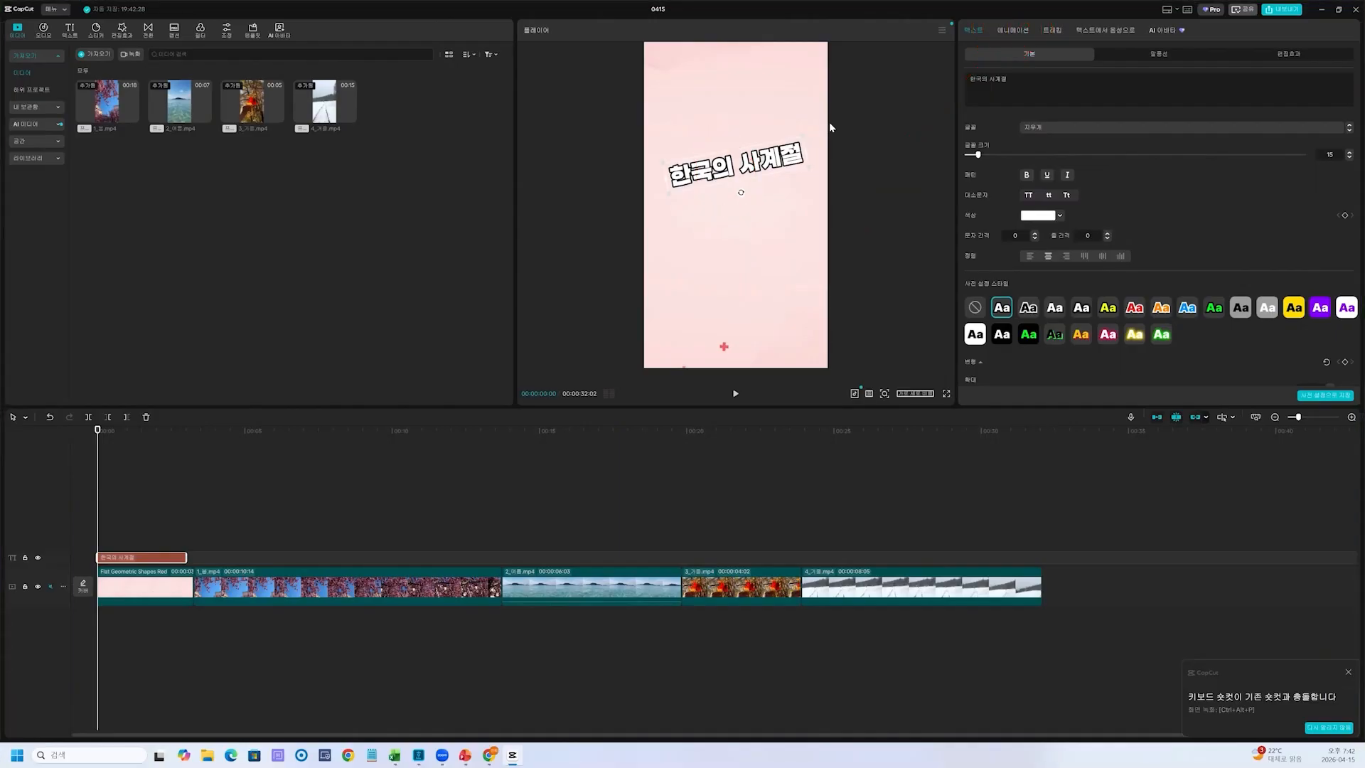
# Apply the 스피…데이 entrance (인) animation to the "한국의 사계절" title
pyautogui.click(1021, 31)
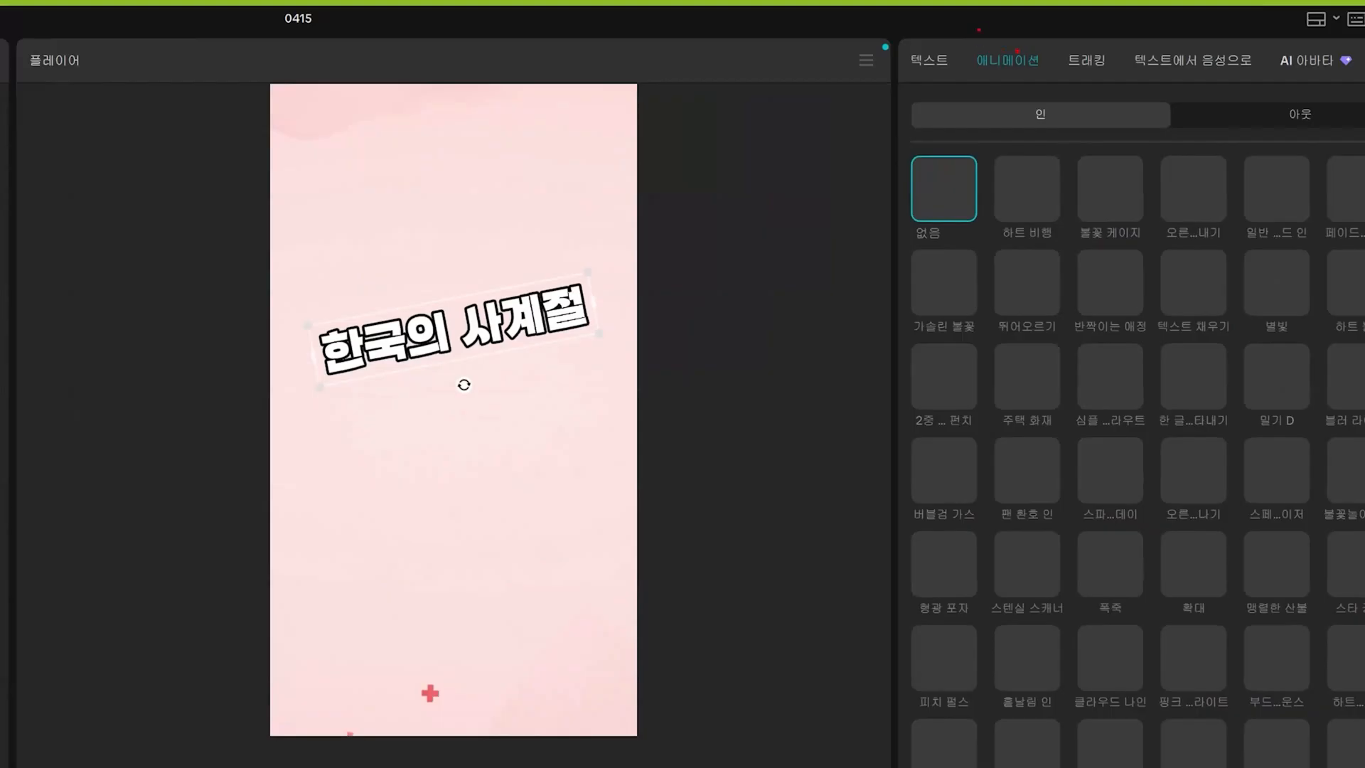
pyautogui.moveTo(979, 30)
pyautogui.mouseDown()
pyautogui.moveTo(1064, 75)
pyautogui.moveTo(1036, 137)
pyautogui.moveTo(1065, 135)
pyautogui.mouseUp()
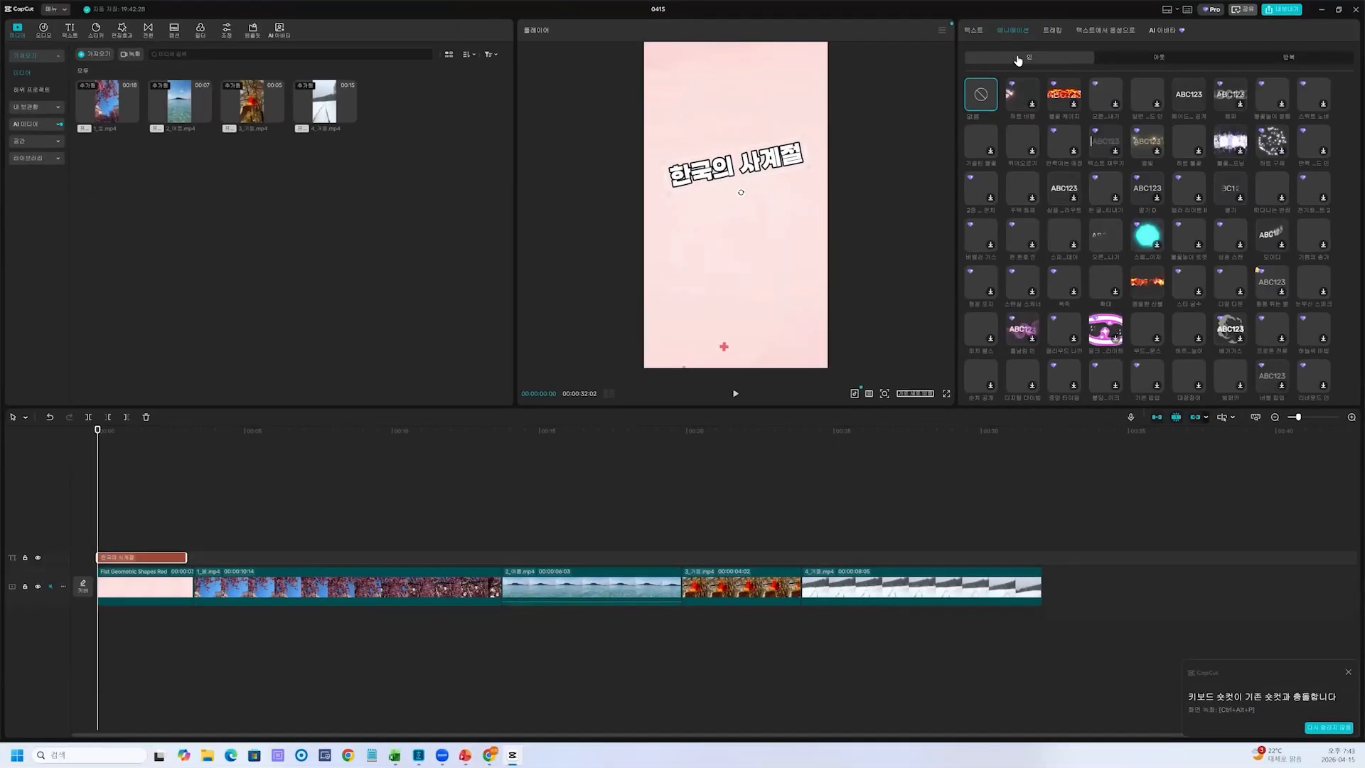
pyautogui.click(1060, 197)
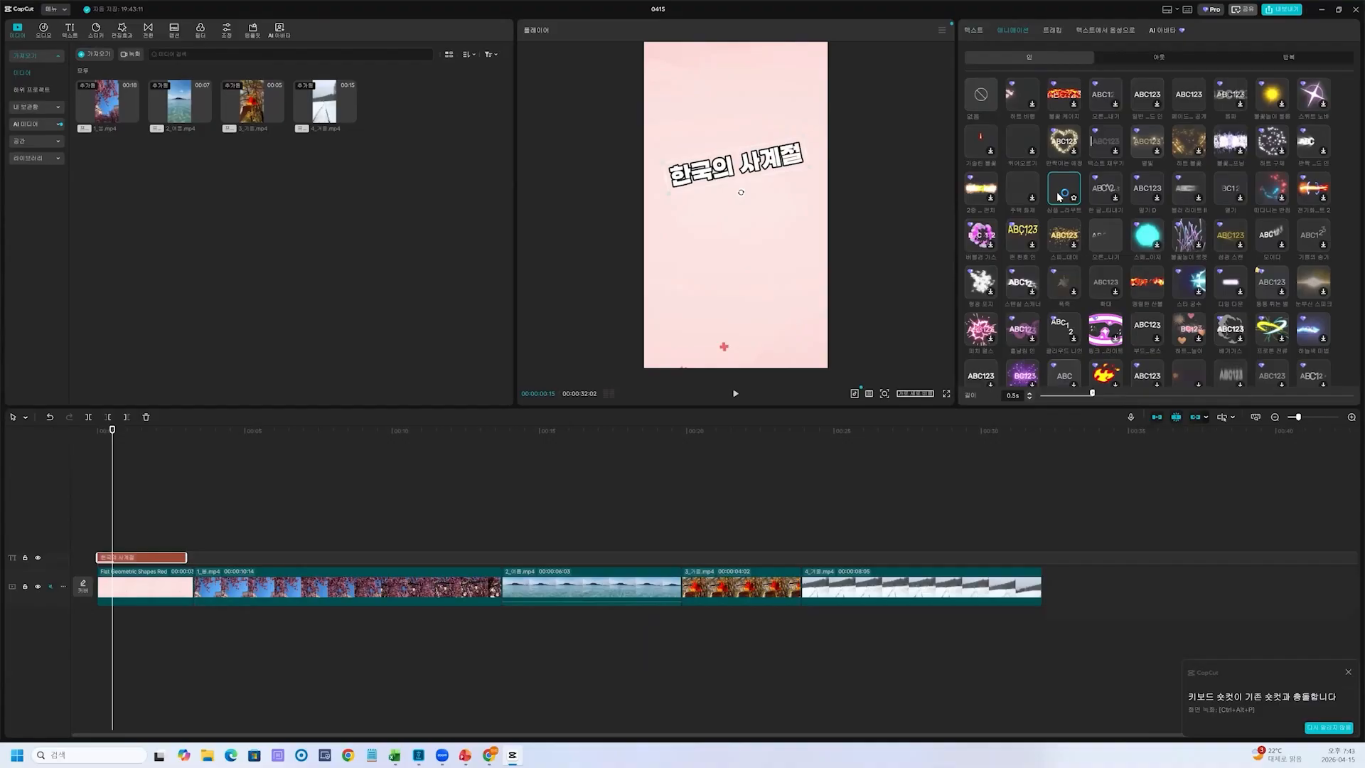
pyautogui.click(1070, 235)
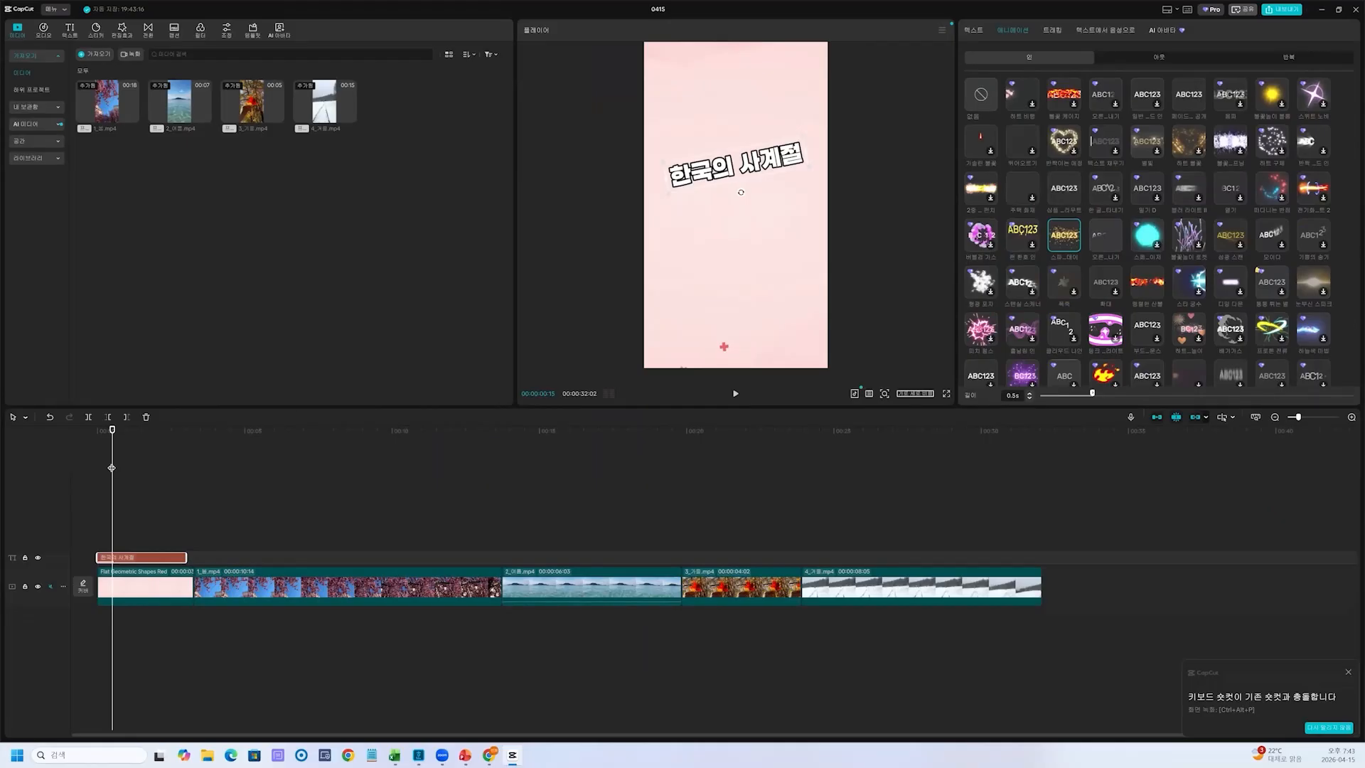
# Set the "한국의 사계절" title's entrance animation duration to 0.7 s and add the 디졸브 exit (아웃) animation
pyautogui.moveTo(112, 466); pyautogui.dragTo(93, 472)
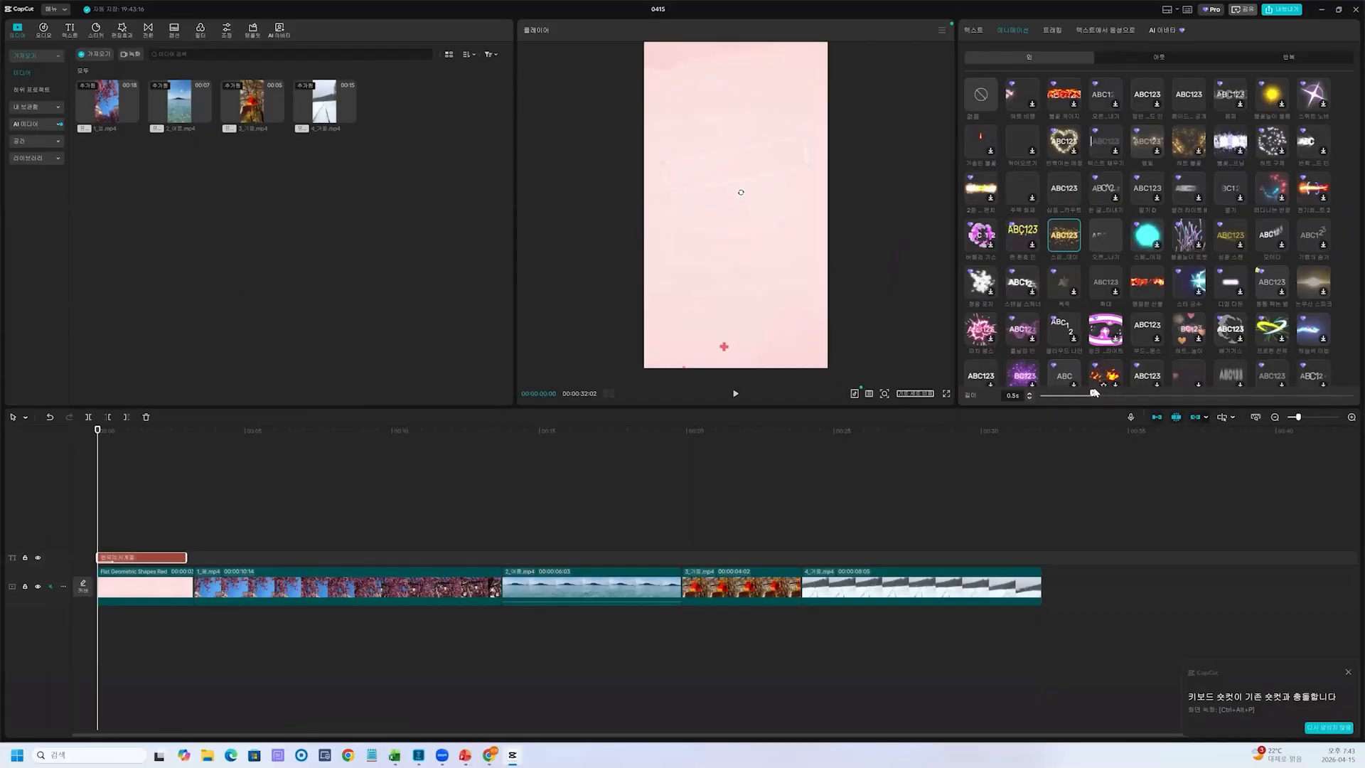
pyautogui.moveTo(1093, 395); pyautogui.dragTo(1117, 396)
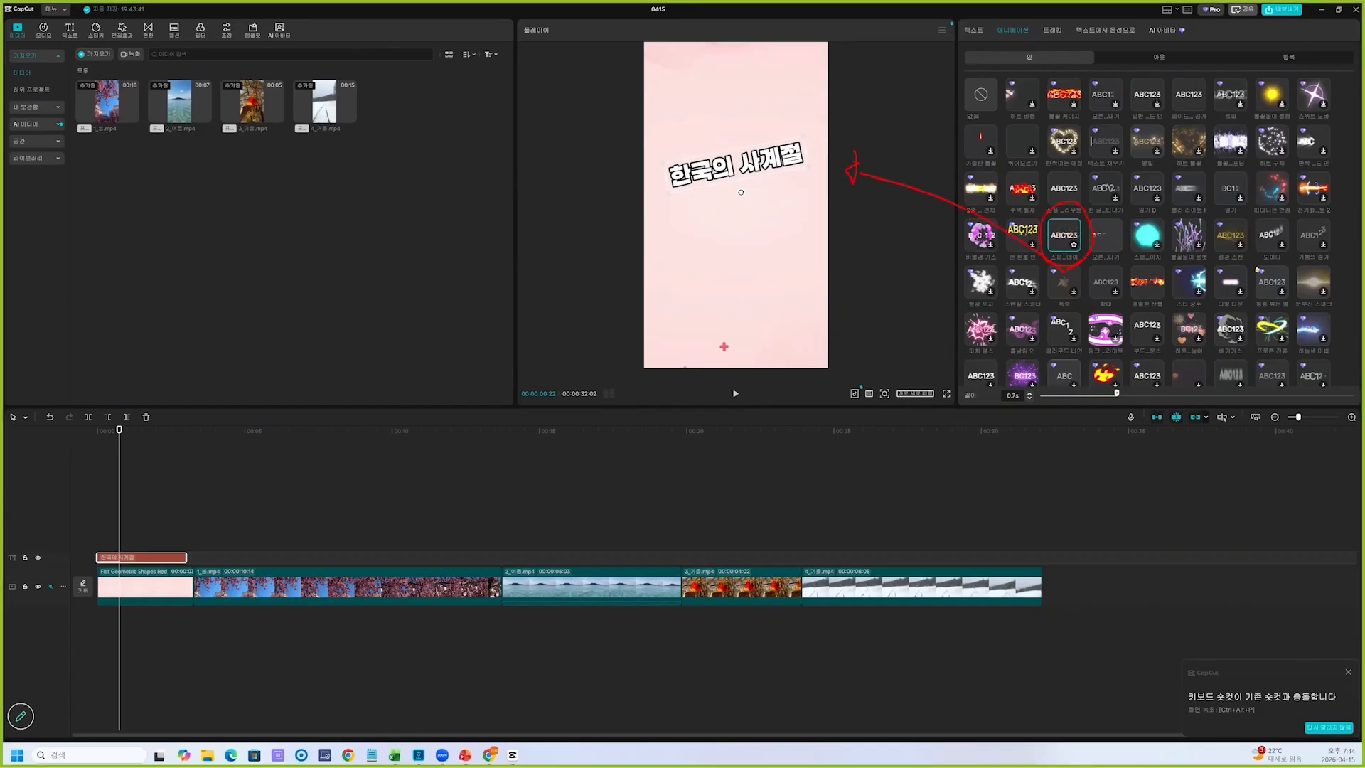
pyautogui.click(1177, 59)
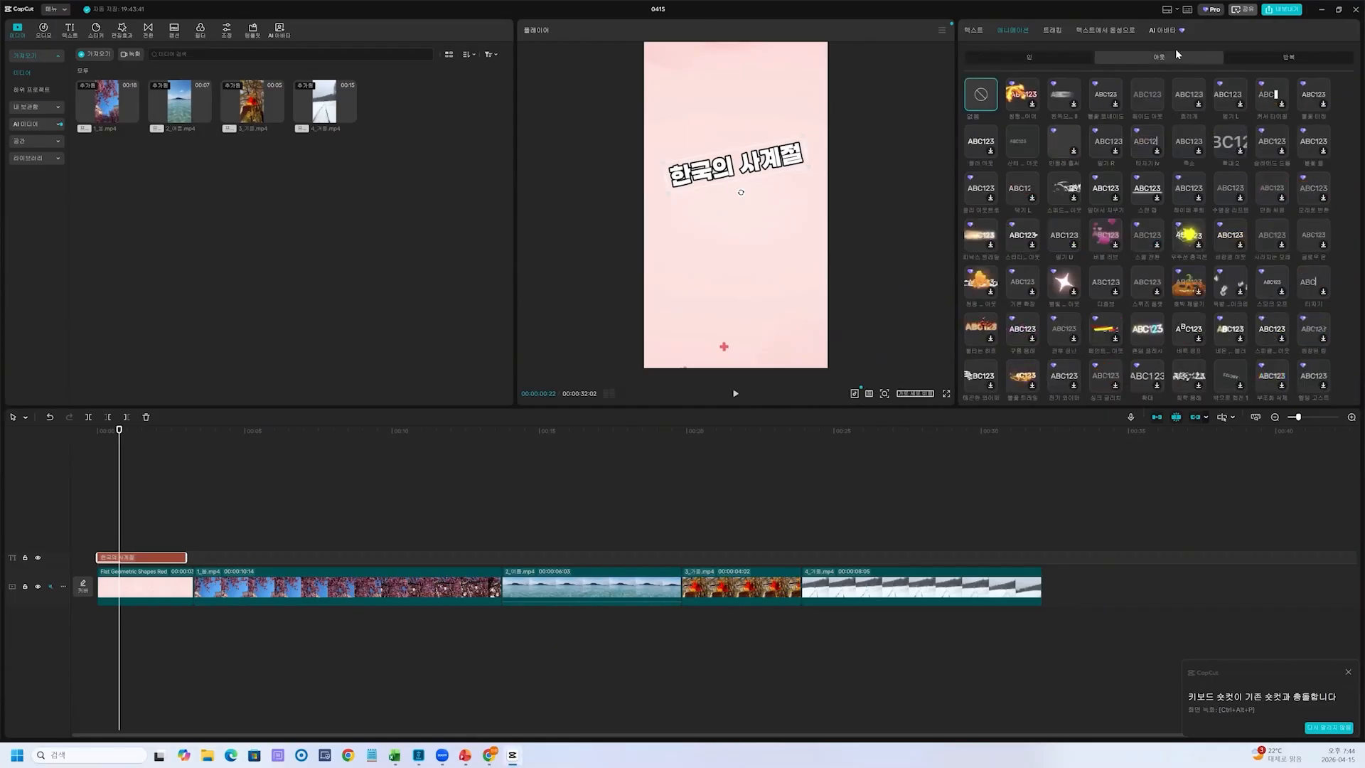
pyautogui.click(1107, 282)
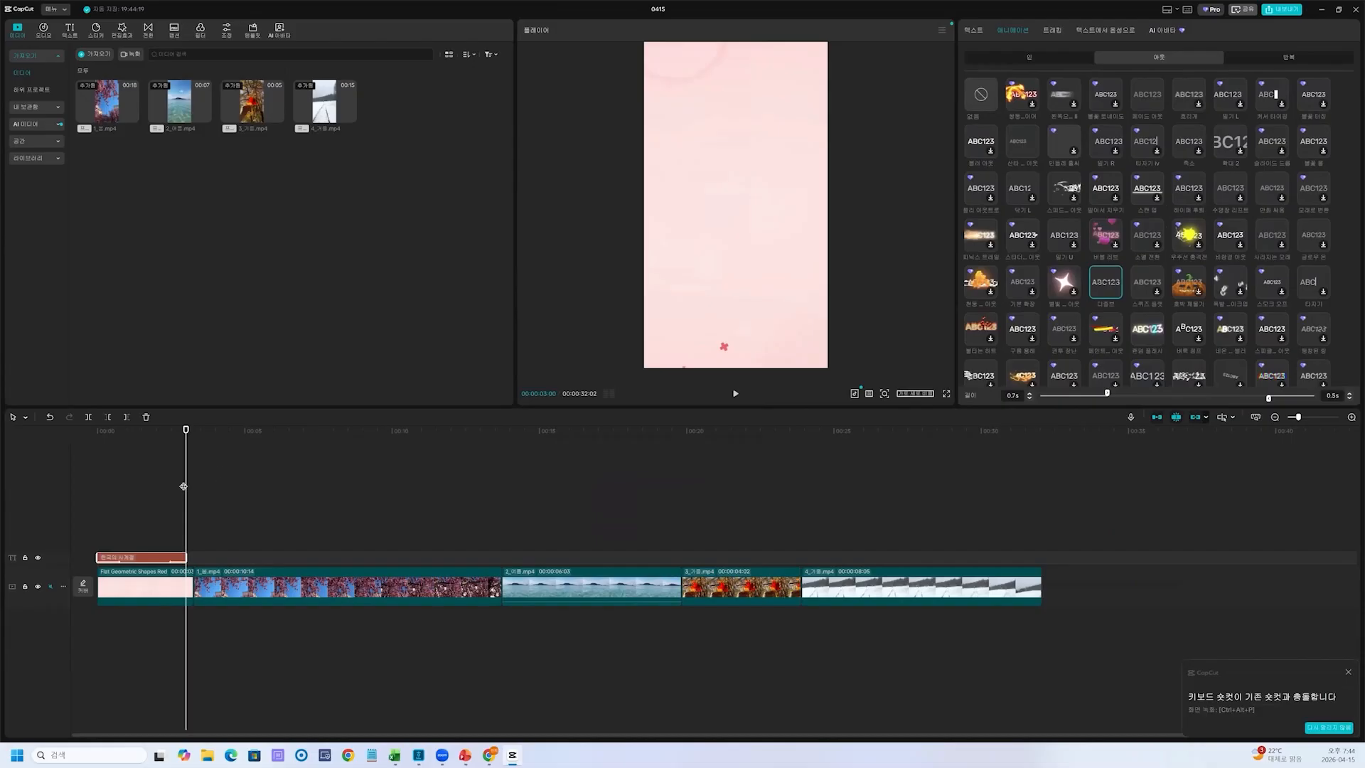
# Play the opening from its start to preview the title's entrance and exit animations
pyautogui.moveTo(185, 487); pyautogui.dragTo(94, 497)
pyautogui.click(736, 394)
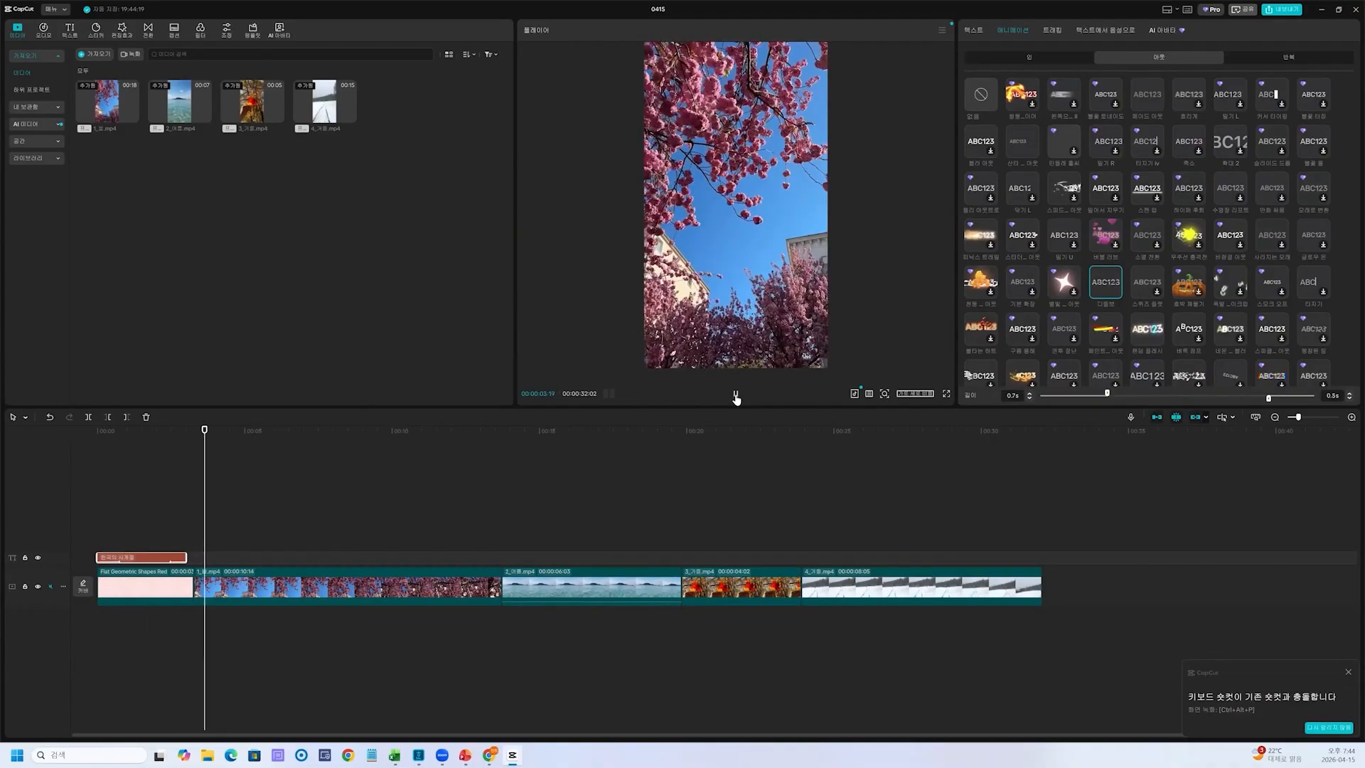
pyautogui.click(736, 396)
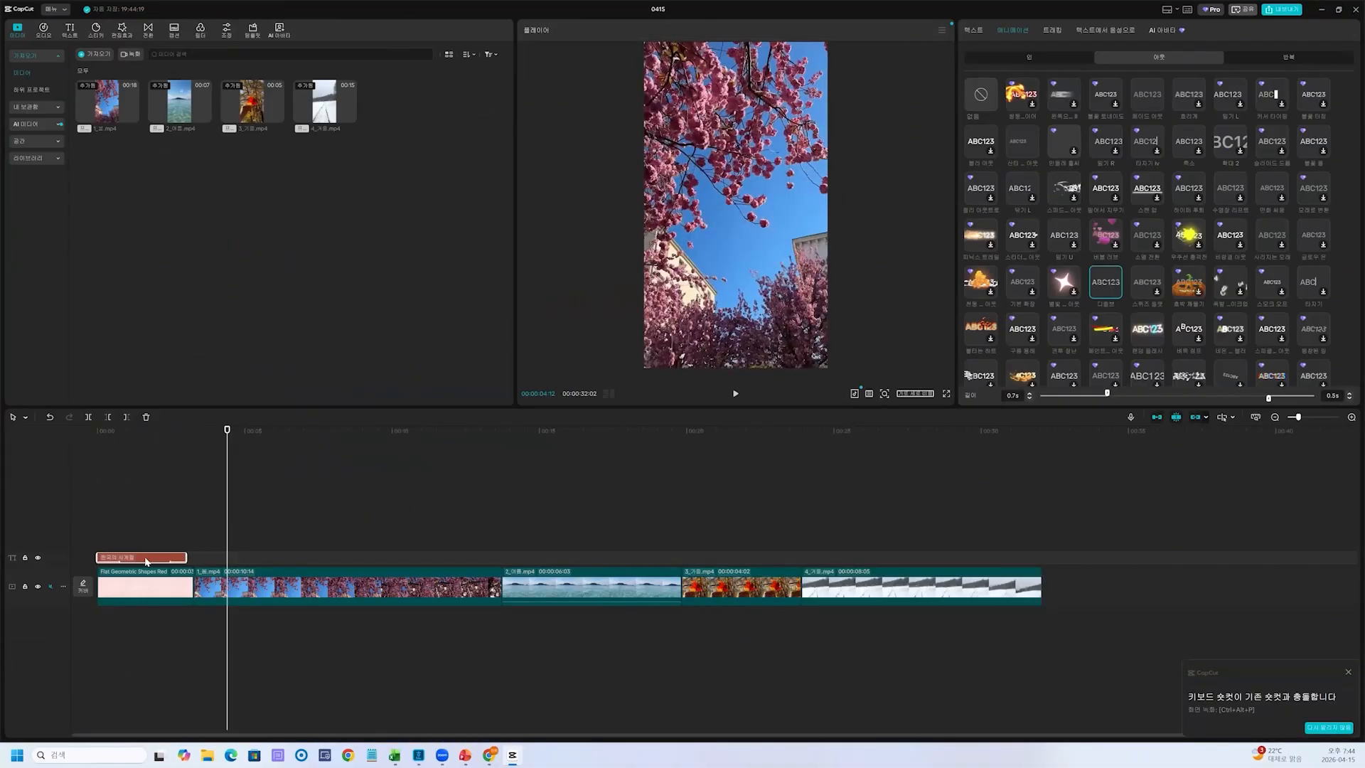
pyautogui.hotkey('ctrl', '2')
pyautogui.moveTo(167, 567); pyautogui.dragTo(173, 572)
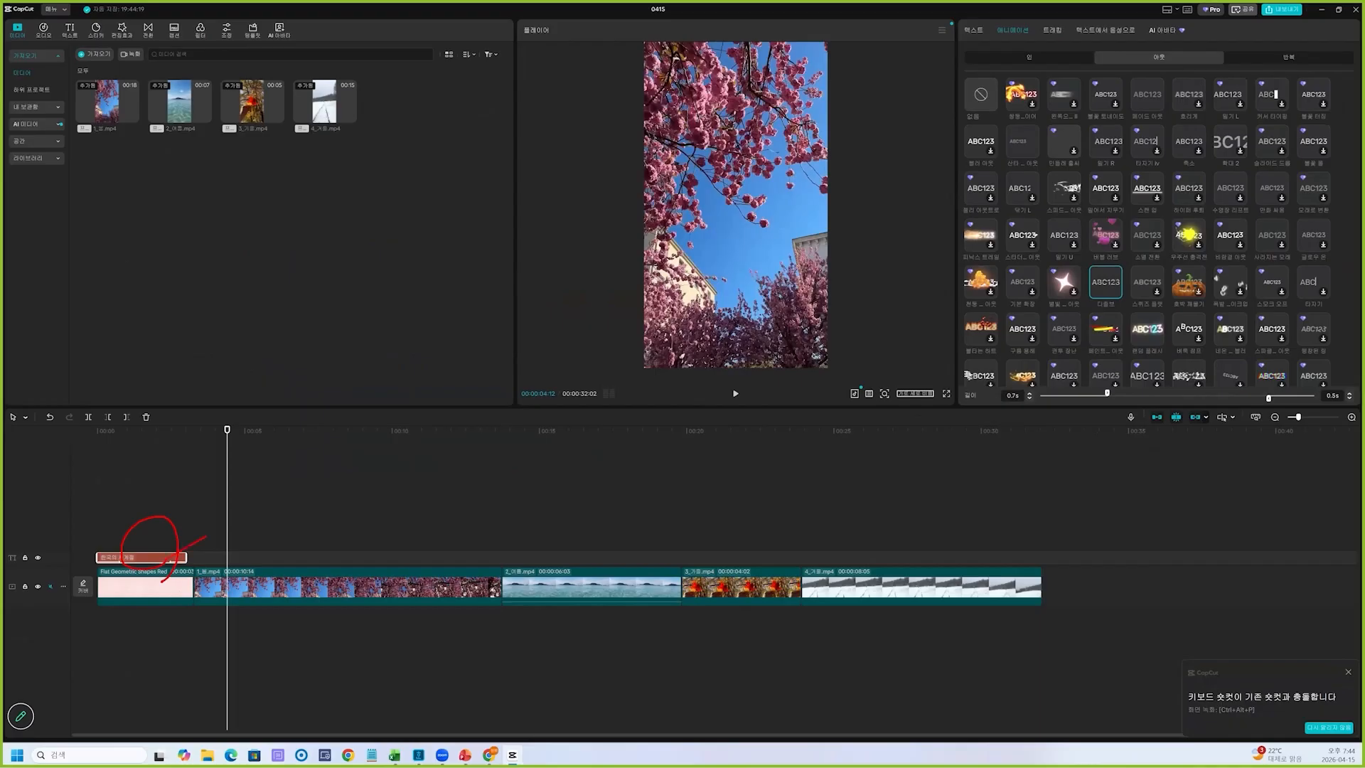
pyautogui.moveTo(430, 468); pyautogui.dragTo(430, 513)
pyautogui.moveTo(440, 487); pyautogui.dragTo(494, 465)
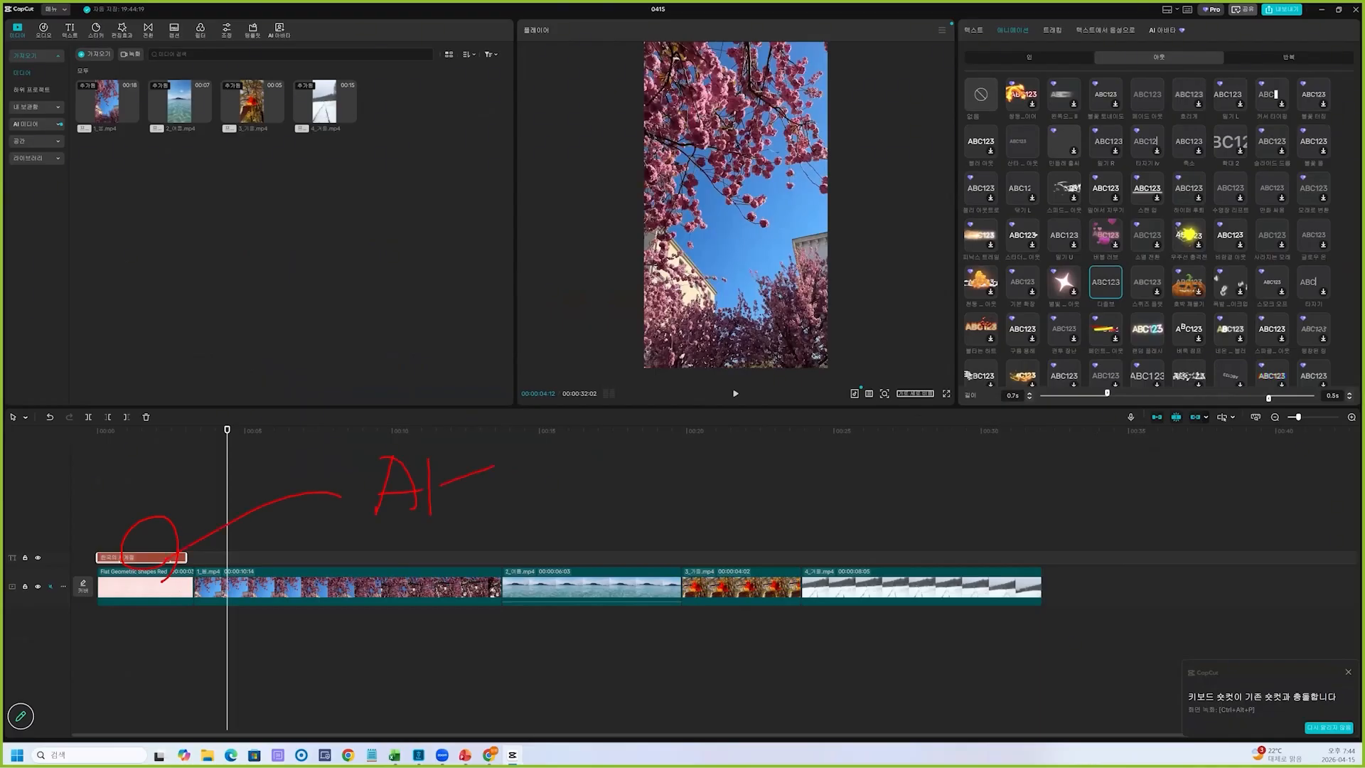
pyautogui.moveTo(200, 537)
pyautogui.mouseDown()
pyautogui.moveTo(391, 499)
pyautogui.moveTo(562, 482)
pyautogui.moveTo(726, 495)
pyautogui.moveTo(816, 526)
pyautogui.mouseUp()
pyautogui.moveTo(1011, 530); pyautogui.dragTo(1048, 515)
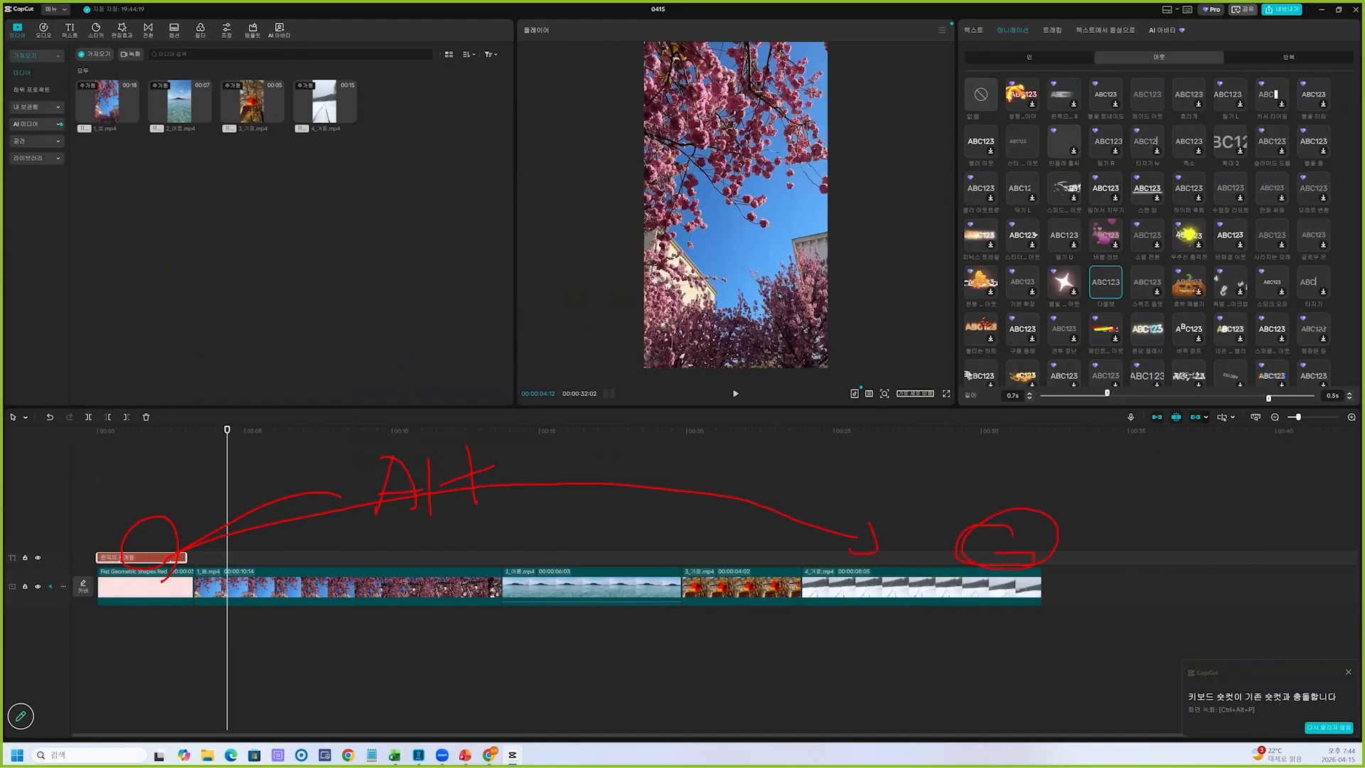
pyautogui.moveTo(520, 573)
pyautogui.mouseDown()
pyautogui.moveTo(594, 684)
pyautogui.moveTo(625, 668)
pyautogui.mouseUp()
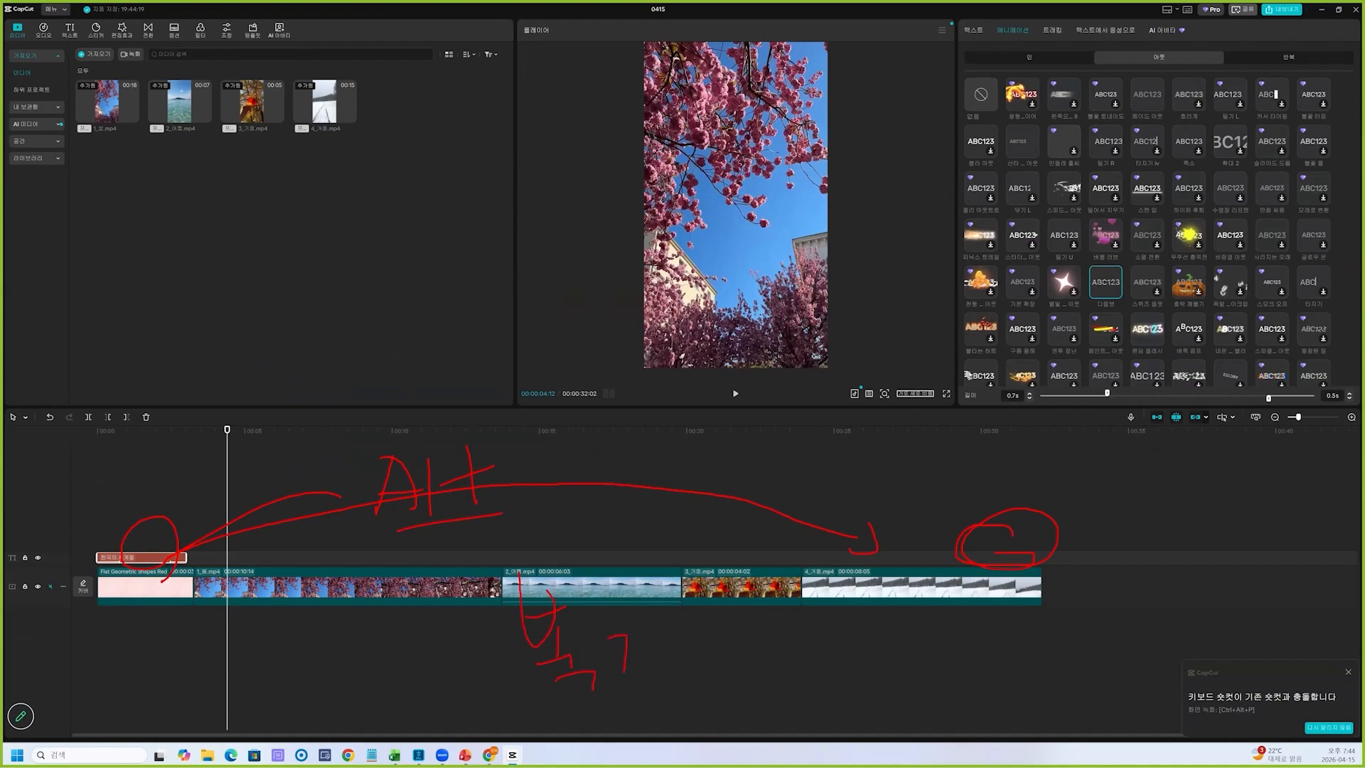
pyautogui.press('Escape')
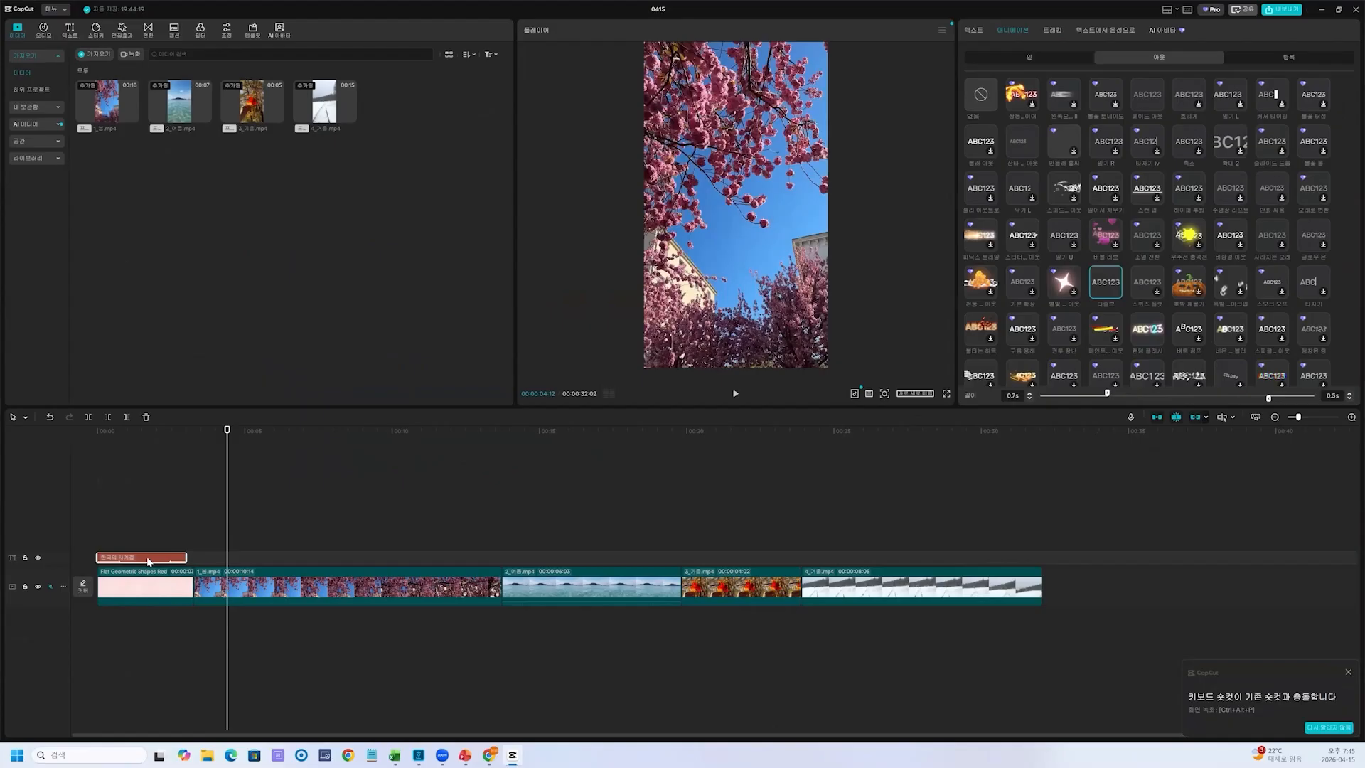
# Copy the opening title on its track to the end of the final winter clip
pyautogui.moveTo(149, 561)
pyautogui.mouseDown()
pyautogui.moveTo(882, 538)
pyautogui.moveTo(998, 558)
pyautogui.mouseUp()
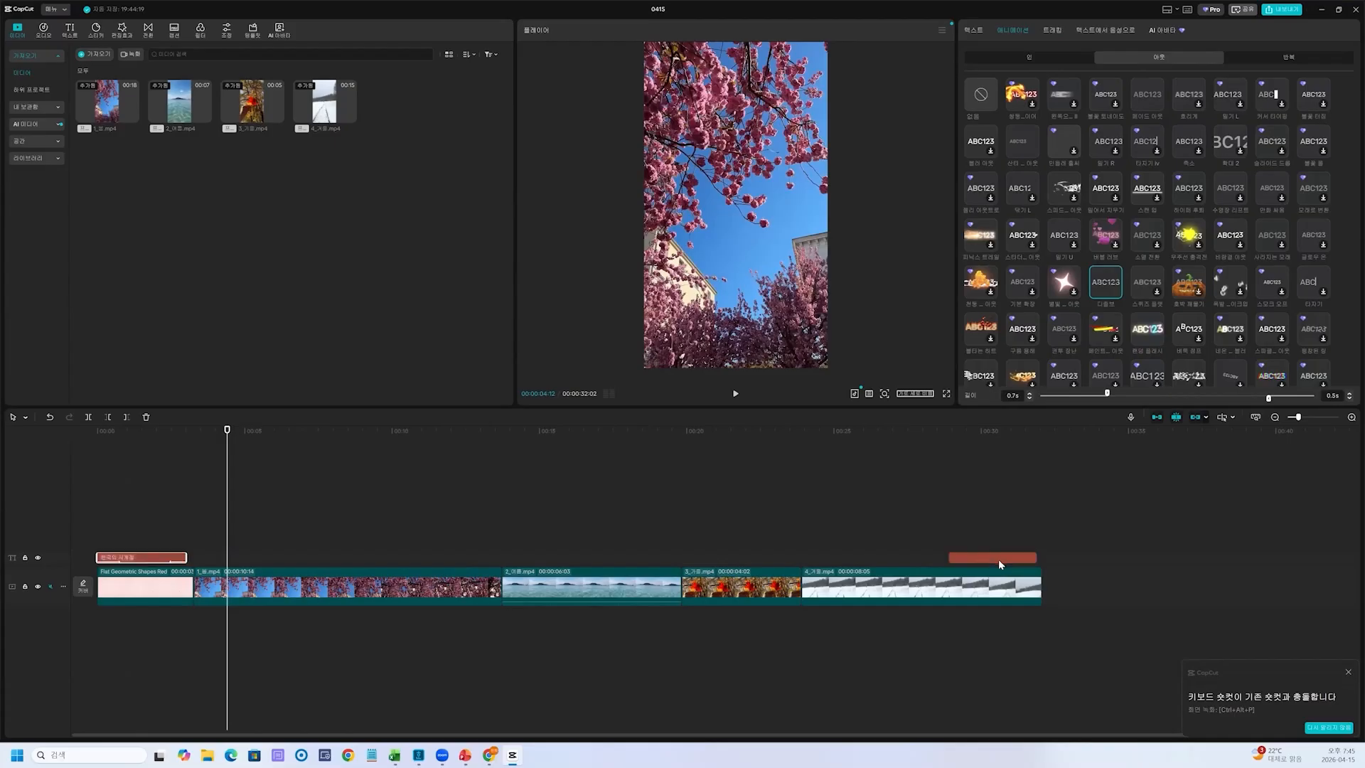
pyautogui.hotkey('ctrl', '2')
pyautogui.moveTo(989, 486); pyautogui.dragTo(994, 541)
pyautogui.press('Escape')
# Replace the text of the title copy over the winter clip with "한국으로 놀러오세요~"
pyautogui.click(996, 557)
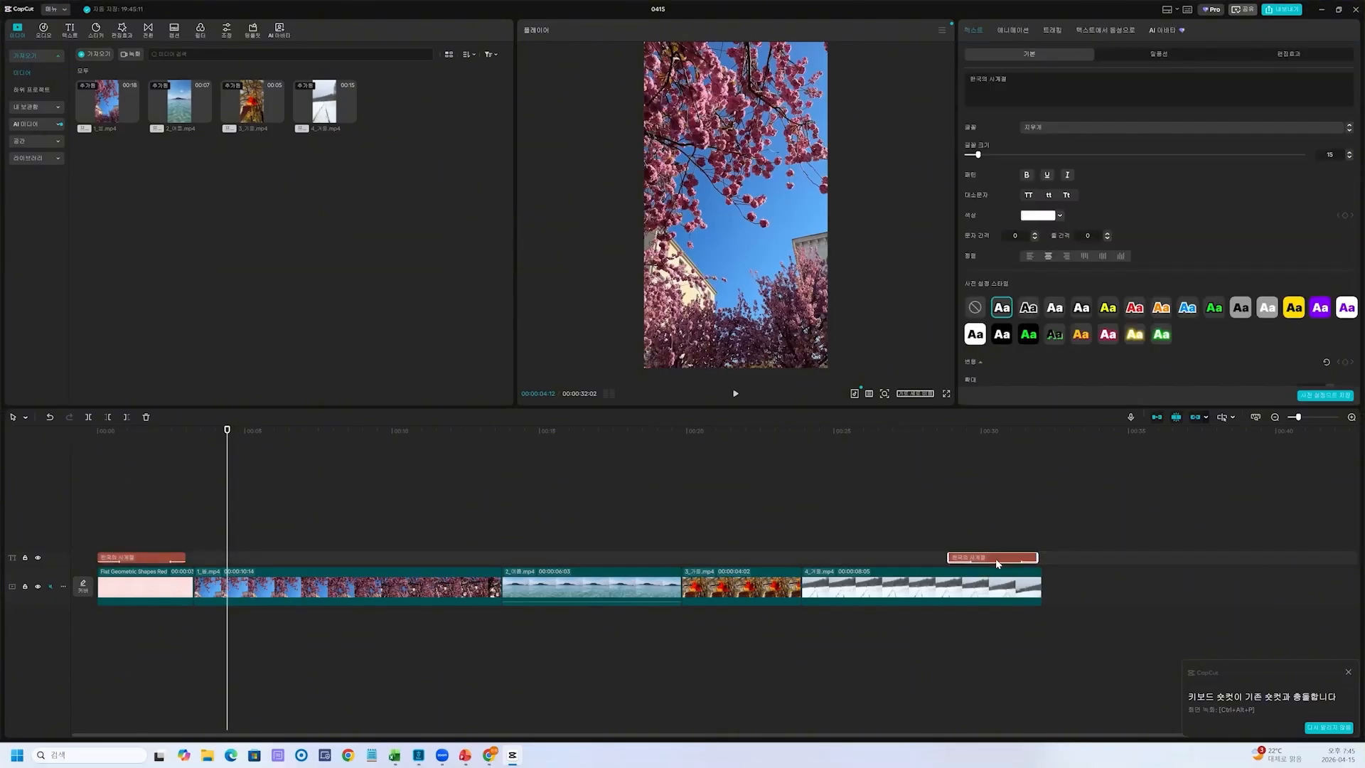
pyautogui.hotkey('ctrl', '2')
pyautogui.moveTo(1022, 411)
pyautogui.mouseDown()
pyautogui.moveTo(1015, 122)
pyautogui.moveTo(957, 83)
pyautogui.moveTo(1004, 40)
pyautogui.moveTo(1016, 106)
pyautogui.moveTo(1045, 144)
pyautogui.moveTo(1015, 129)
pyautogui.mouseUp()
pyautogui.press('Escape')
pyautogui.tripleClick(1004, 80)
pyautogui.write('gks')
pyautogui.press('BackSpace')
pyautogui.press('BackSpace')
pyautogui.press('BackSpace')
pyautogui.write('한국으로 놀러오세요')
pyautogui.write('~')
pyautogui.hotkey('ctrl', '2')
pyautogui.moveTo(146, 527); pyautogui.dragTo(151, 523)
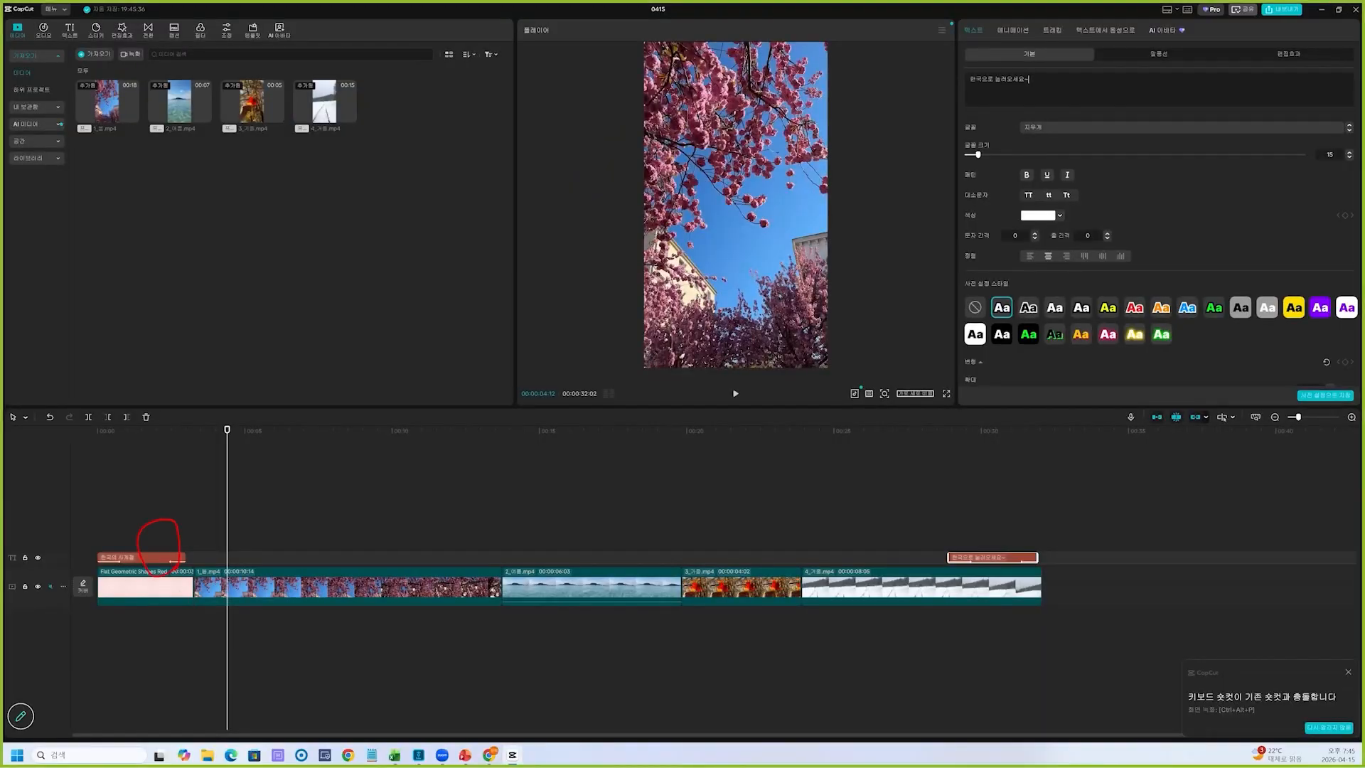
pyautogui.moveTo(448, 432)
pyautogui.mouseDown()
pyautogui.moveTo(753, 471)
pyautogui.moveTo(914, 526)
pyautogui.mouseUp()
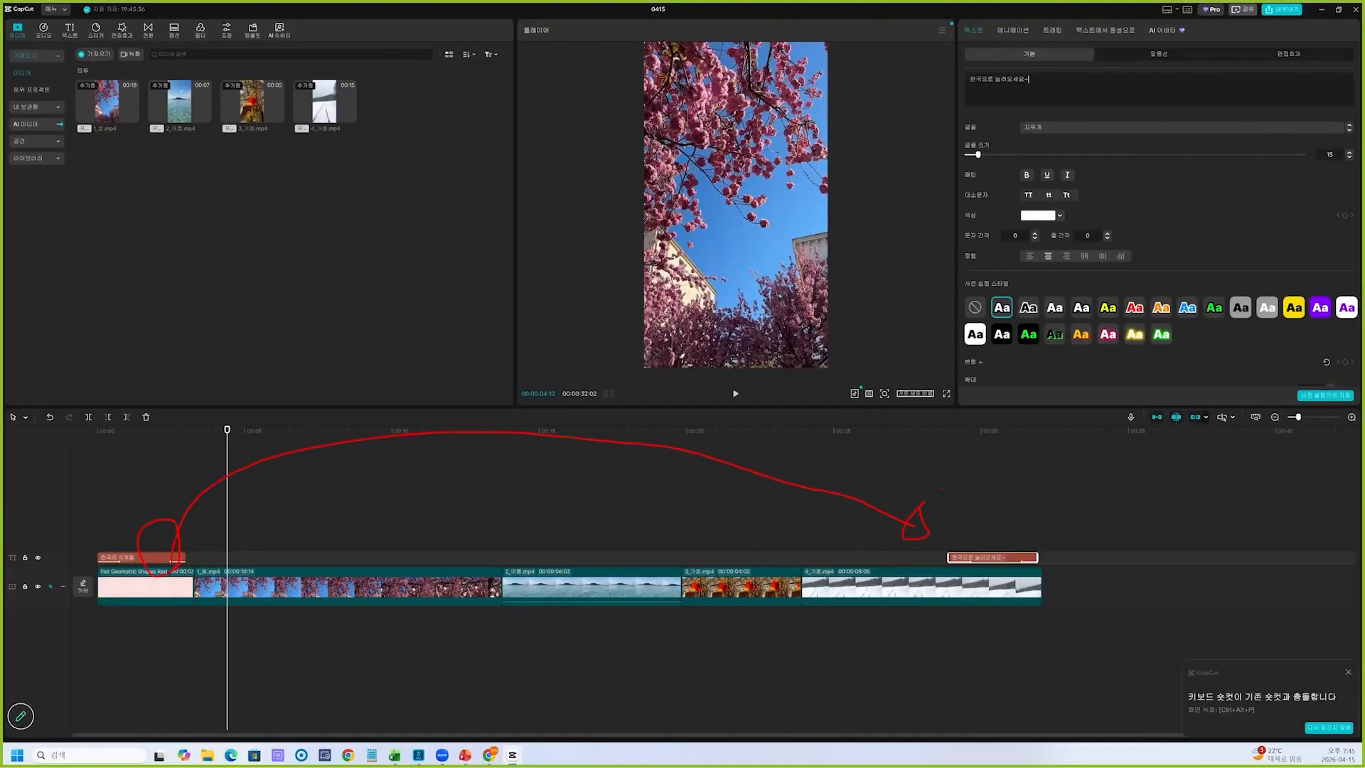
pyautogui.moveTo(1017, 64); pyautogui.dragTo(1037, 150)
pyautogui.moveTo(994, 512); pyautogui.dragTo(1013, 517)
pyautogui.moveTo(1095, 384)
pyautogui.mouseDown()
pyautogui.moveTo(1097, 191)
pyautogui.moveTo(1084, 115)
pyautogui.moveTo(1075, 130)
pyautogui.moveTo(1166, 105)
pyautogui.mouseUp()
pyautogui.press('Escape')
pyautogui.click(145, 556)
pyautogui.hotkey('ctrl', '2')
pyautogui.moveTo(147, 538)
pyautogui.mouseDown()
pyautogui.moveTo(167, 551)
pyautogui.moveTo(141, 544)
pyautogui.mouseUp()
pyautogui.press('Escape')
pyautogui.moveTo(177, 557); pyautogui.dragTo(296, 561)
pyautogui.hotkey('ctrl', 'z')
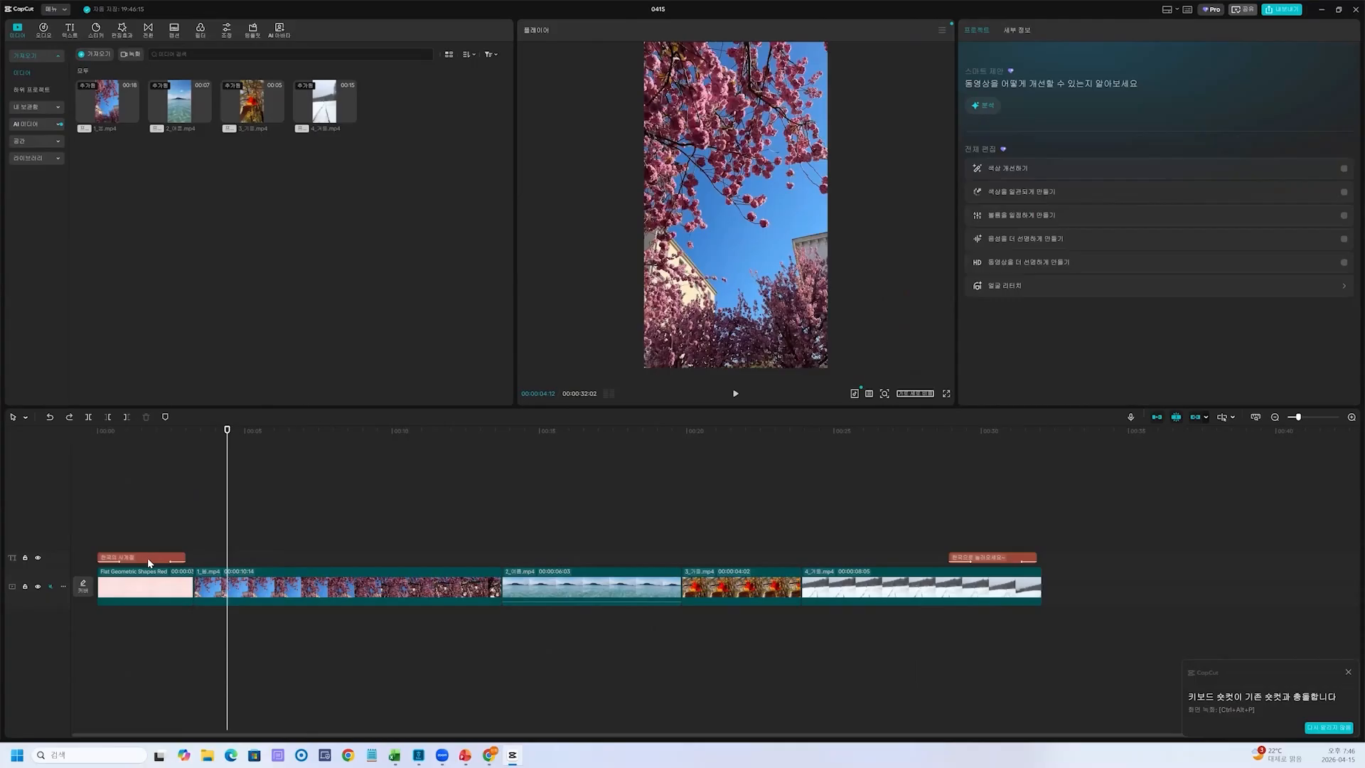
# Copy the "한국의 사계절" title on its track to the start of the spring blossom clip
pyautogui.click(152, 489)
pyautogui.click(167, 555)
pyautogui.moveTo(151, 556)
pyautogui.mouseDown()
pyautogui.moveTo(249, 556)
pyautogui.moveTo(962, 133)
pyautogui.mouseUp()
pyautogui.hotkey('ctrl', '2')
pyautogui.moveTo(1034, 62)
pyautogui.mouseDown()
pyautogui.moveTo(1001, 71)
pyautogui.moveTo(1024, 157)
pyautogui.mouseUp()
pyautogui.press('Escape')
# Replace the text of the title copy over the spring clip with "상큼한 봄~"
pyautogui.tripleClick(1000, 78)
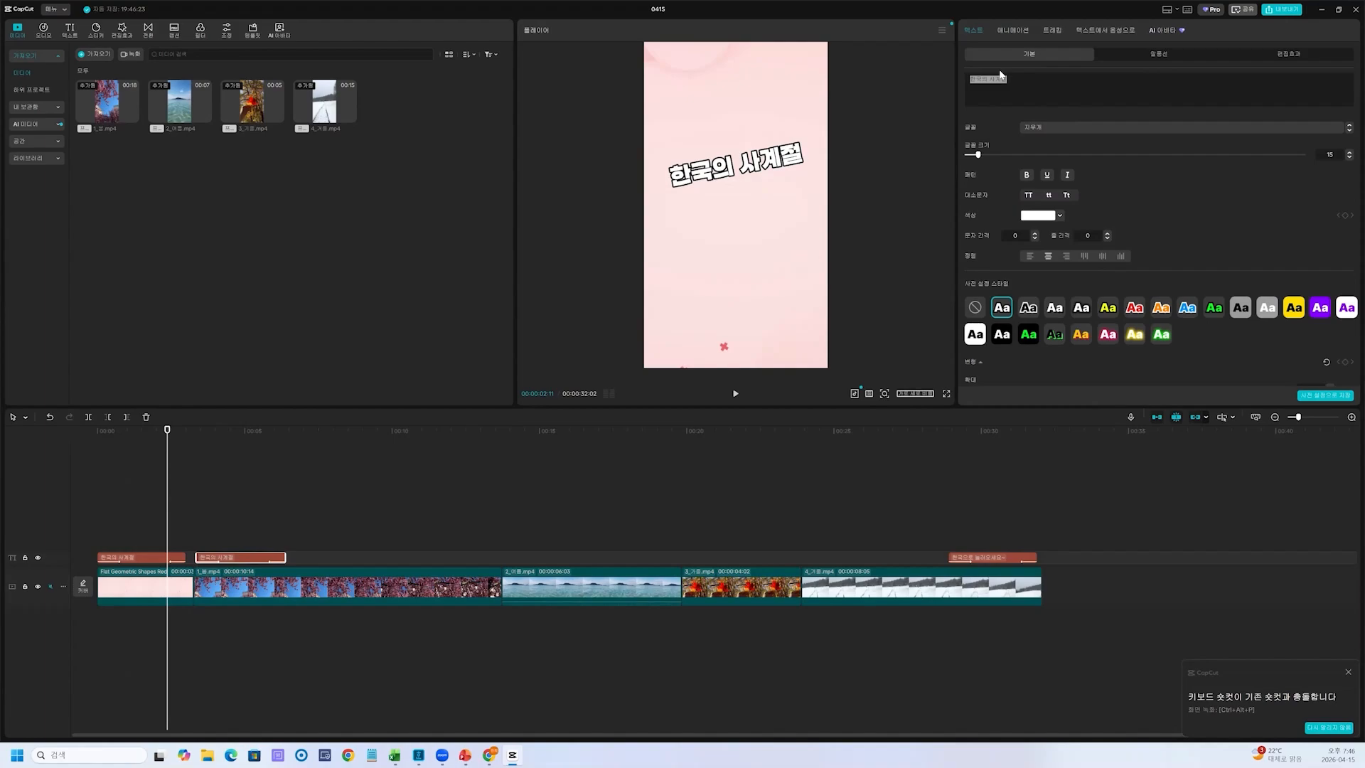
pyautogui.write('상크')
pyautogui.write('ㅁ한 봄~')
# Show the spring clip and move its "상큼한 봄~" caption lower in the frame, tilted slightly clockwise
pyautogui.moveTo(167, 493); pyautogui.dragTo(232, 493)
pyautogui.hotkey('ctrl', '2')
pyautogui.moveTo(226, 601)
pyautogui.mouseDown()
pyautogui.moveTo(274, 571)
pyautogui.moveTo(228, 602)
pyautogui.mouseUp()
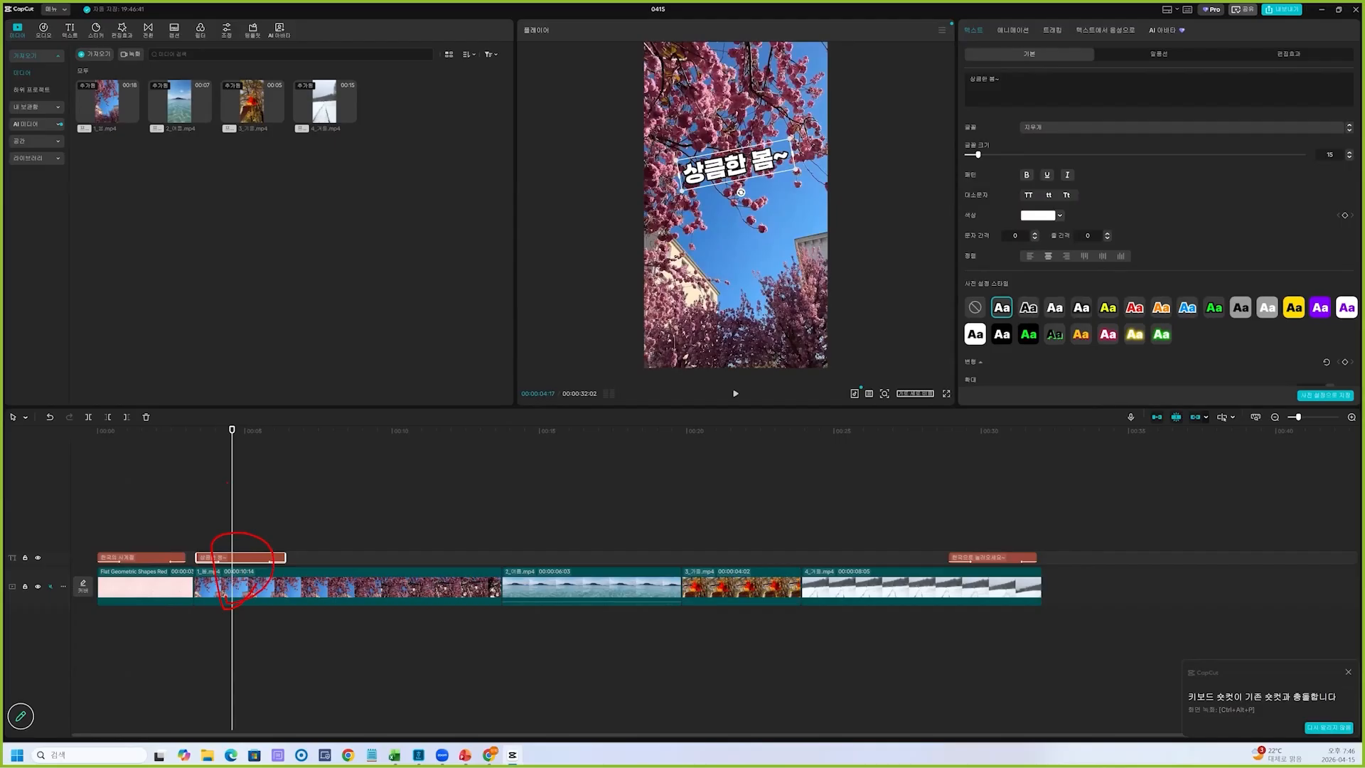
pyautogui.moveTo(413, 526)
pyautogui.mouseDown()
pyautogui.moveTo(785, 392)
pyautogui.moveTo(1071, 122)
pyautogui.moveTo(1105, 60)
pyautogui.moveTo(993, 90)
pyautogui.moveTo(1033, 73)
pyautogui.moveTo(1009, 74)
pyautogui.mouseUp()
pyautogui.press('Escape')
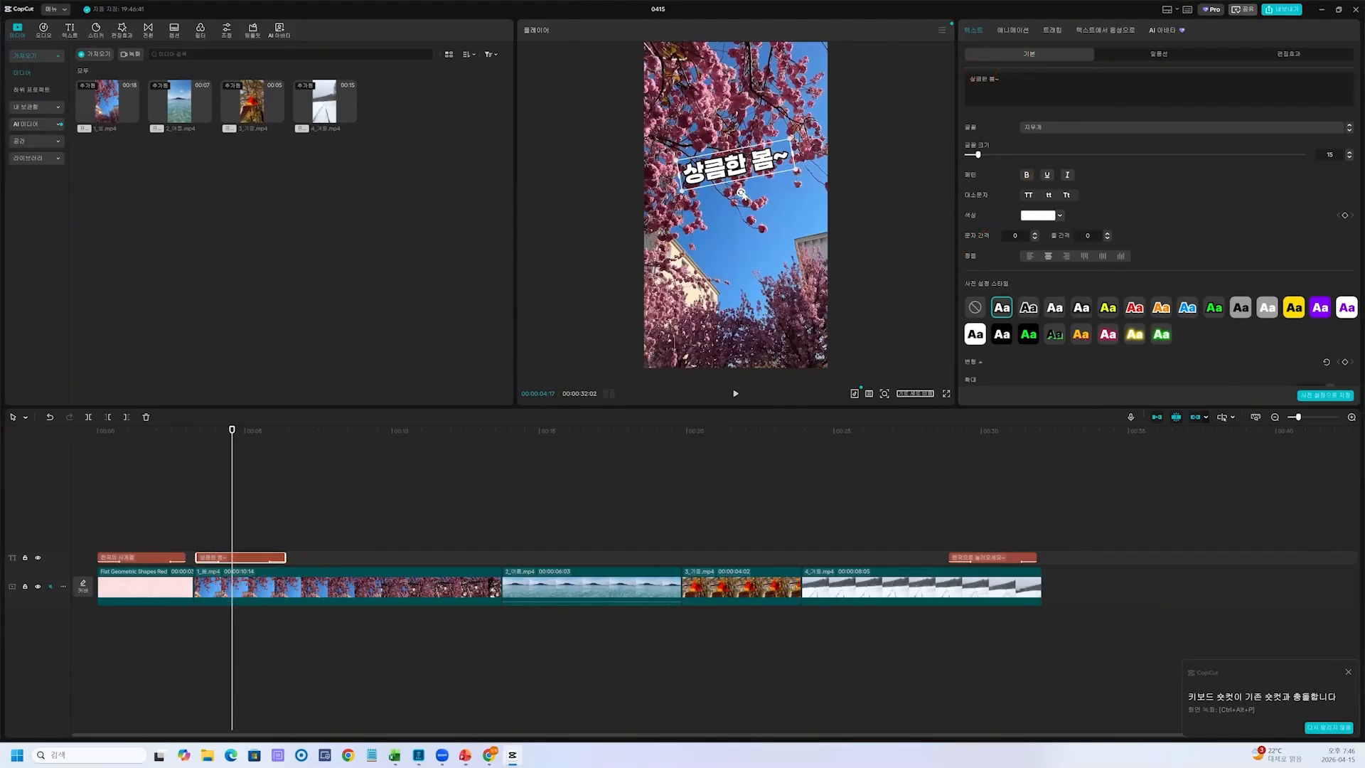
pyautogui.moveTo(743, 168)
pyautogui.mouseDown()
pyautogui.moveTo(753, 247)
pyautogui.moveTo(733, 275)
pyautogui.mouseUp()
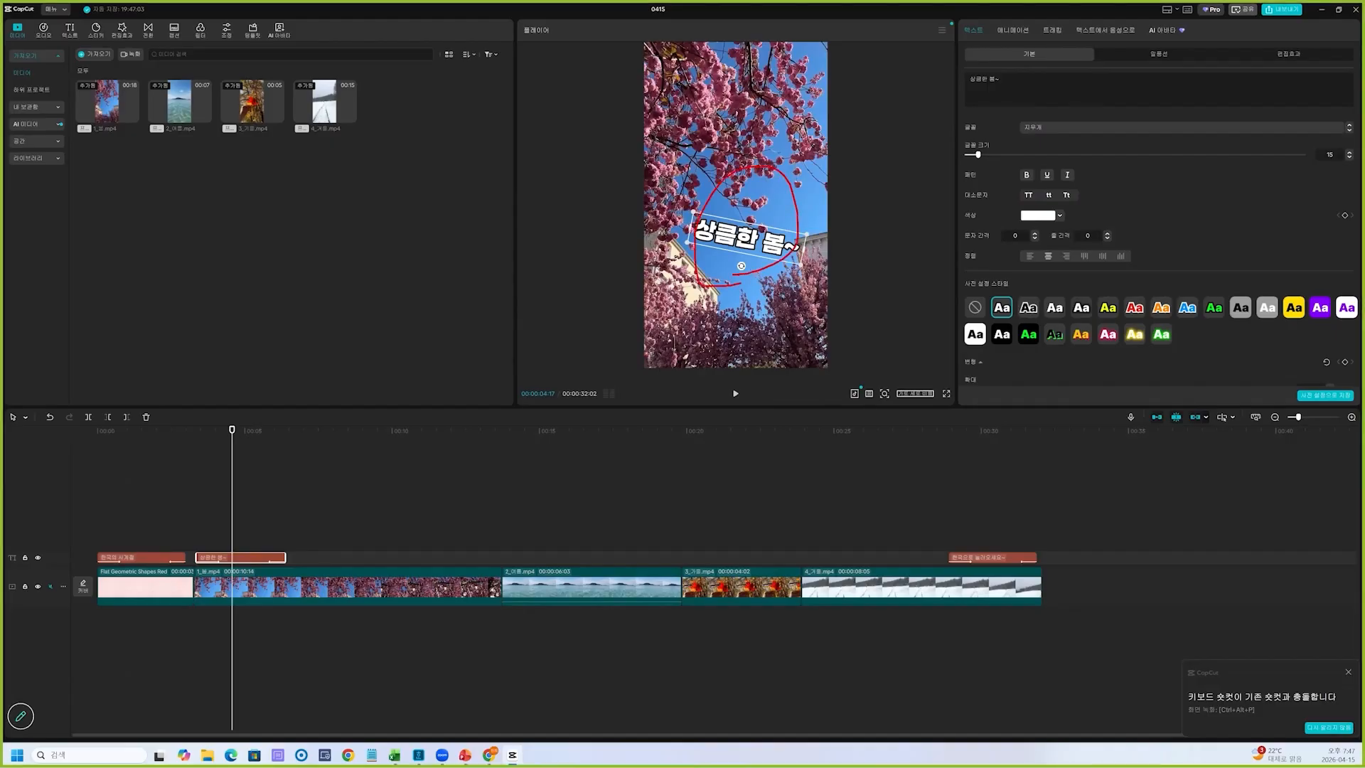
pyautogui.moveTo(254, 557); pyautogui.dragTo(371, 525)
pyautogui.moveTo(462, 469); pyautogui.dragTo(461, 482)
pyautogui.moveTo(490, 469); pyautogui.dragTo(516, 491)
pyautogui.moveTo(633, 457)
pyautogui.mouseDown()
pyautogui.moveTo(656, 490)
pyautogui.moveTo(712, 488)
pyautogui.mouseUp()
pyautogui.moveTo(712, 496); pyautogui.dragTo(714, 497)
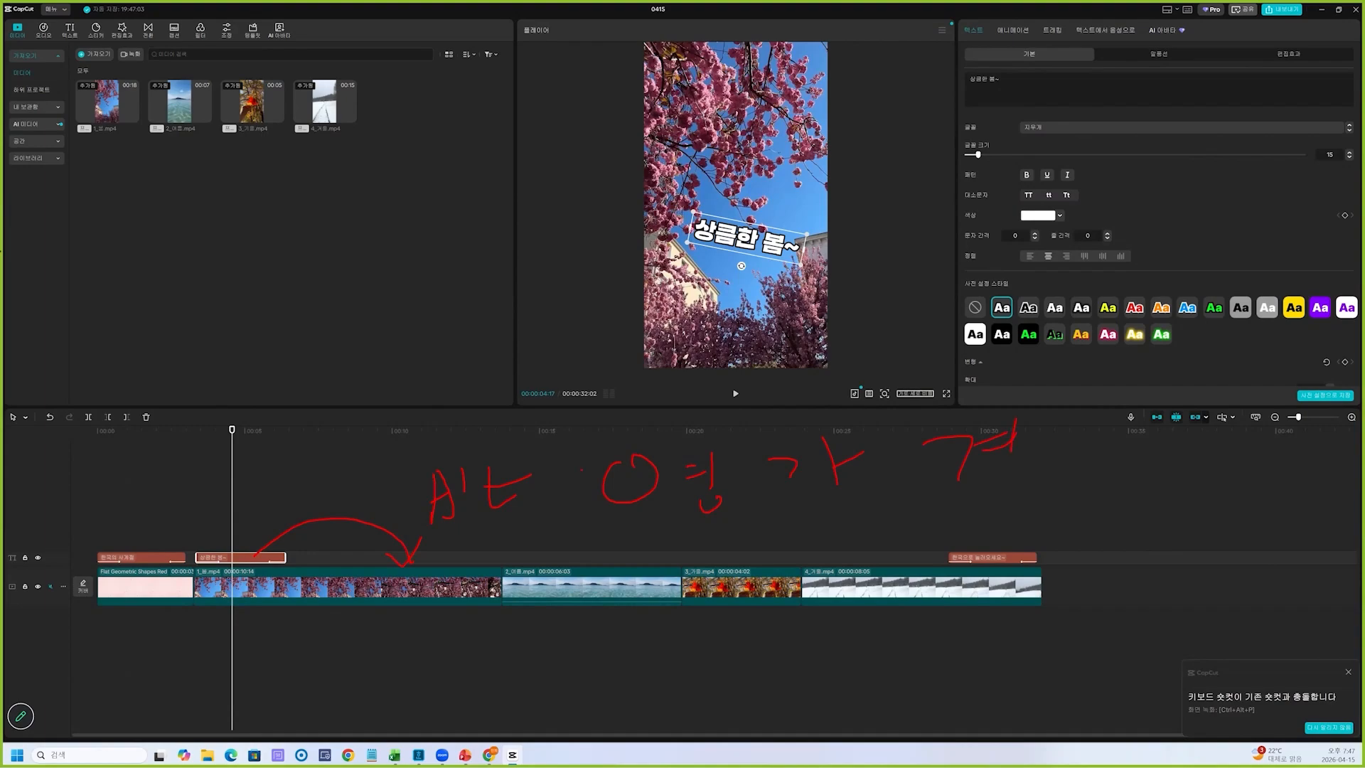
pyautogui.press('Escape')
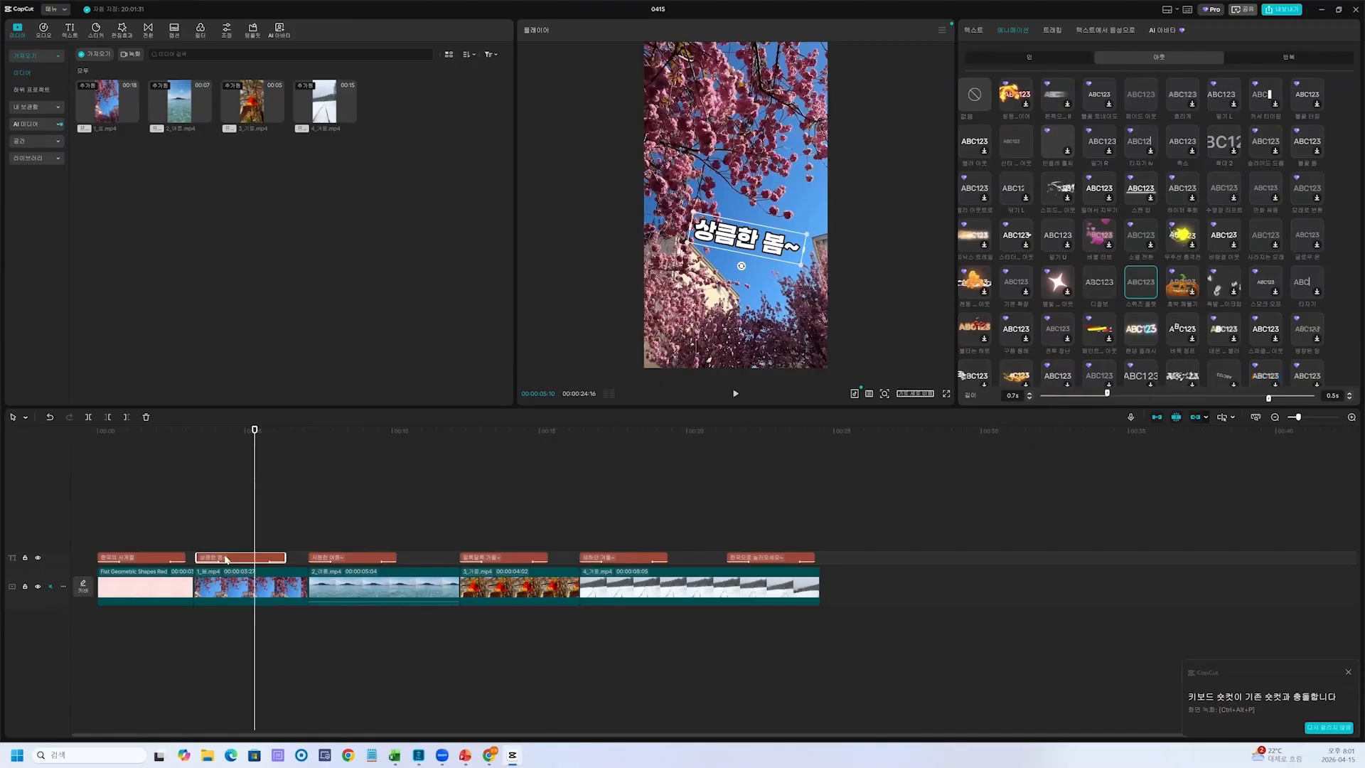
pyautogui.hotkey('ctrl', '2')
pyautogui.moveTo(213, 529); pyautogui.dragTo(230, 548)
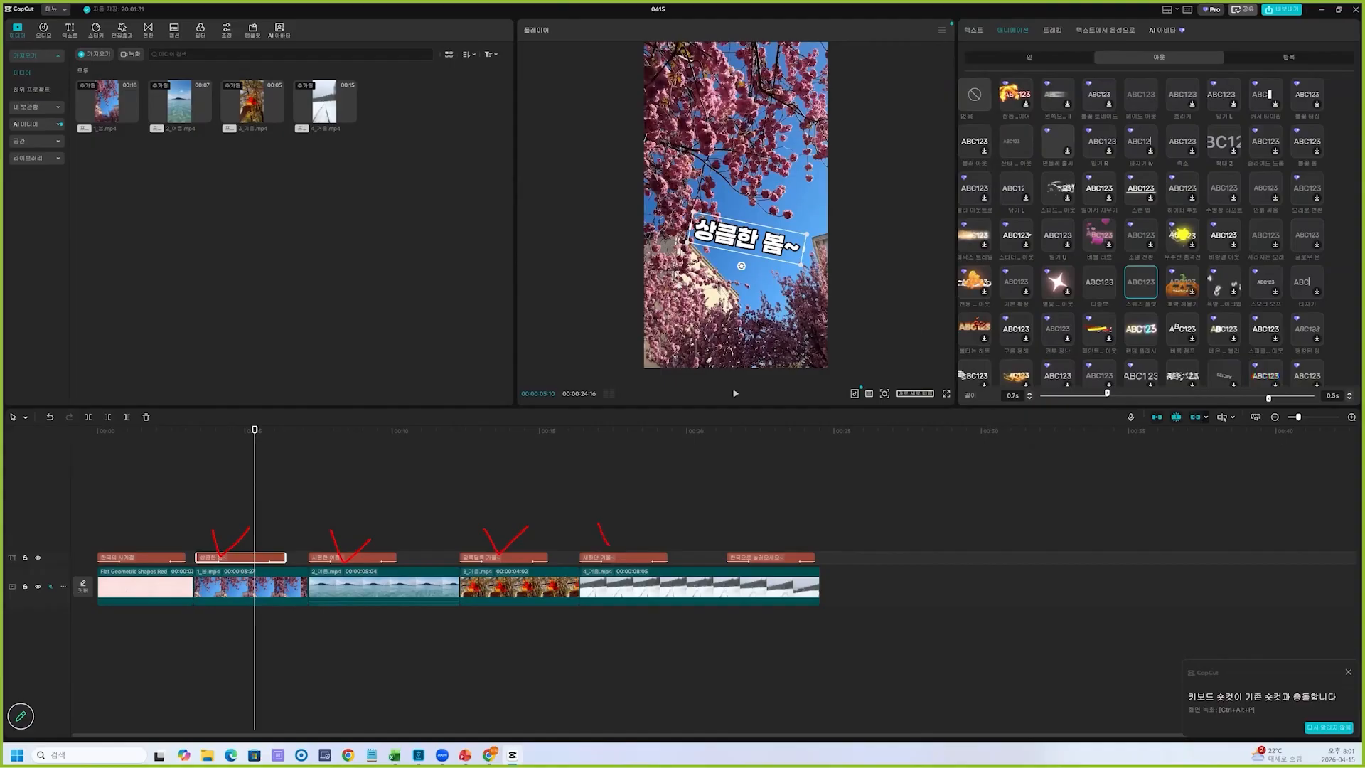
pyautogui.moveTo(735, 465); pyautogui.dragTo(767, 469)
pyautogui.moveTo(727, 490); pyautogui.dragTo(765, 486)
pyautogui.moveTo(731, 502); pyautogui.dragTo(736, 510)
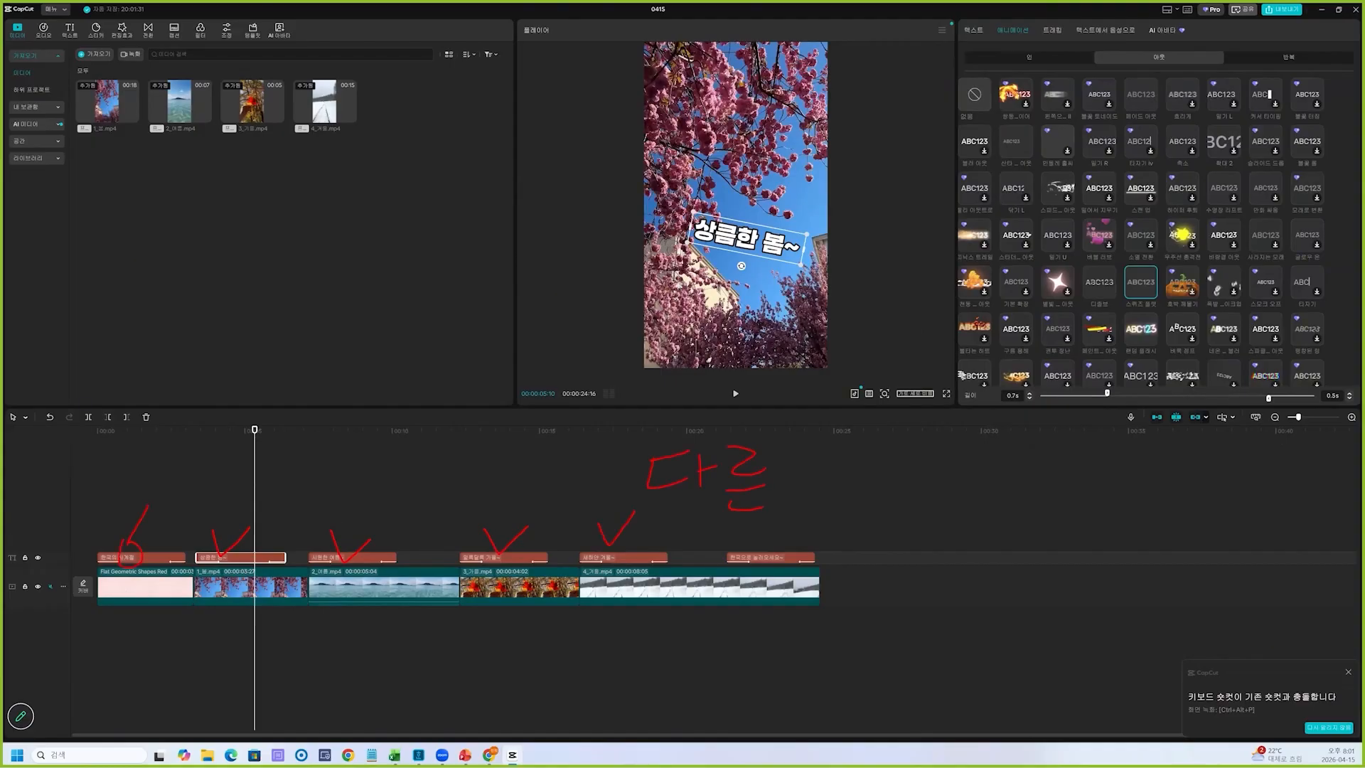
pyautogui.moveTo(174, 656); pyautogui.dragTo(189, 684)
pyautogui.moveTo(208, 649); pyautogui.dragTo(246, 674)
pyautogui.moveTo(213, 554)
pyautogui.mouseDown()
pyautogui.moveTo(281, 511)
pyautogui.moveTo(407, 505)
pyautogui.moveTo(605, 539)
pyautogui.moveTo(741, 540)
pyautogui.moveTo(832, 500)
pyautogui.mouseUp()
pyautogui.moveTo(879, 479)
pyautogui.mouseDown()
pyautogui.moveTo(868, 513)
pyautogui.moveTo(880, 479)
pyautogui.mouseUp()
pyautogui.moveTo(936, 469)
pyautogui.mouseDown()
pyautogui.moveTo(935, 514)
pyautogui.moveTo(958, 475)
pyautogui.mouseUp()
pyautogui.moveTo(959, 462)
pyautogui.mouseDown()
pyautogui.moveTo(942, 532)
pyautogui.moveTo(980, 538)
pyautogui.mouseUp()
pyautogui.moveTo(955, 544)
pyautogui.mouseDown()
pyautogui.moveTo(984, 605)
pyautogui.moveTo(997, 559)
pyautogui.moveTo(1016, 553)
pyautogui.moveTo(1080, 585)
pyautogui.mouseUp()
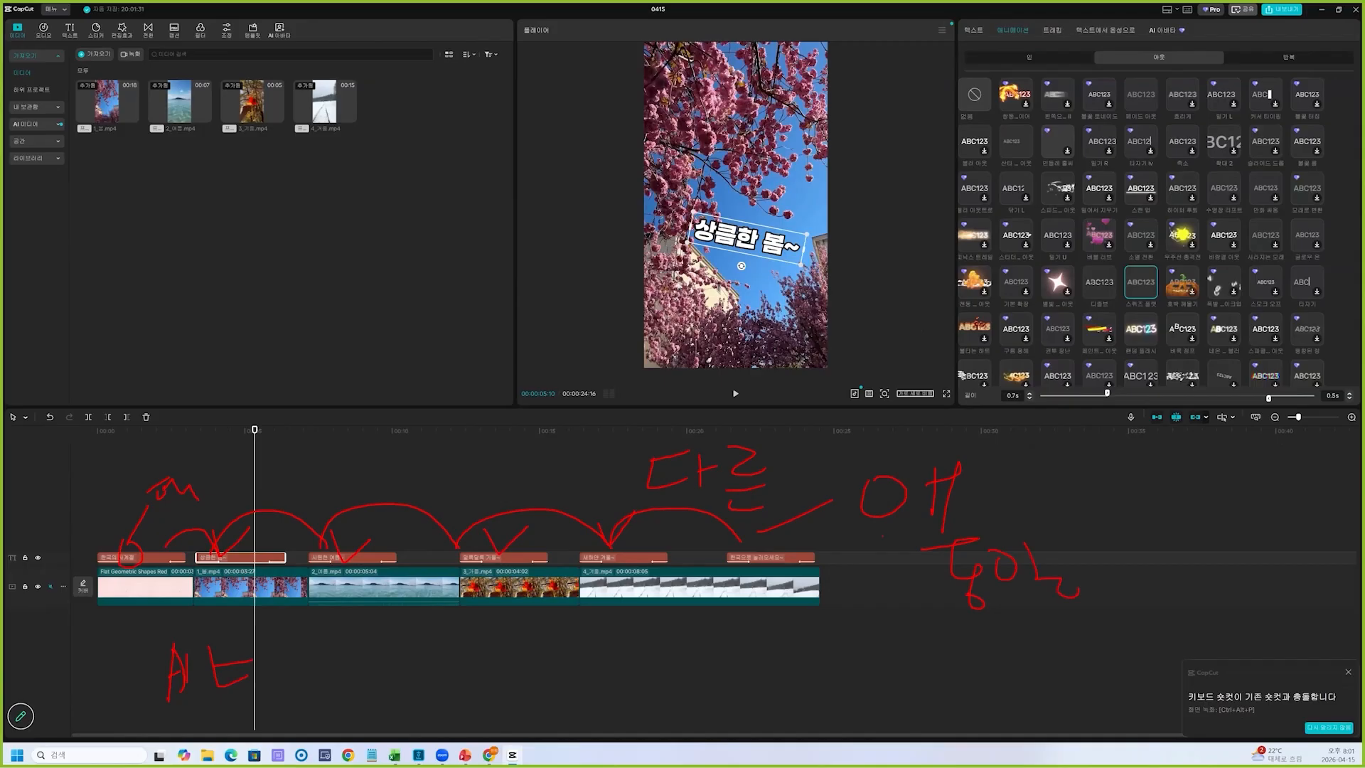
pyautogui.press('Escape')
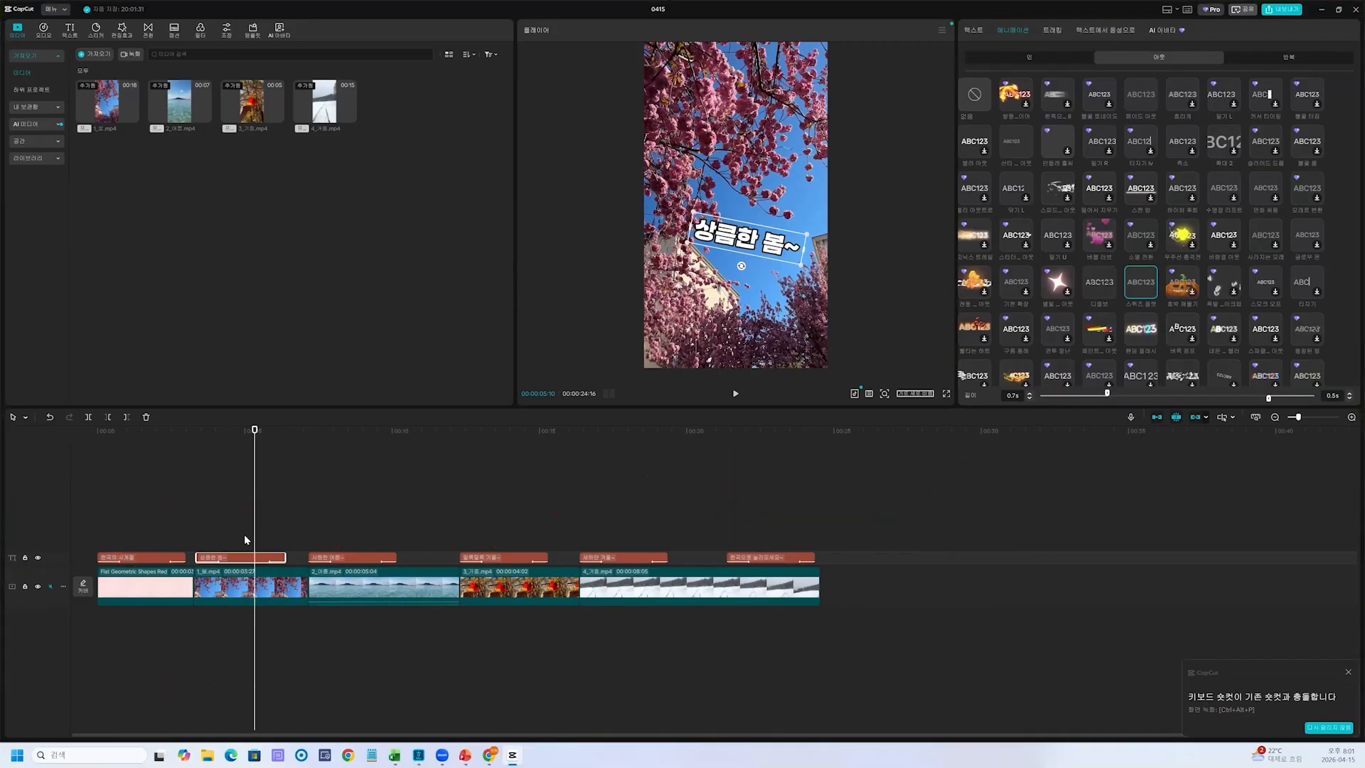
pyautogui.hotkey('ctrl', '2')
pyautogui.moveTo(145, 512); pyautogui.dragTo(182, 513)
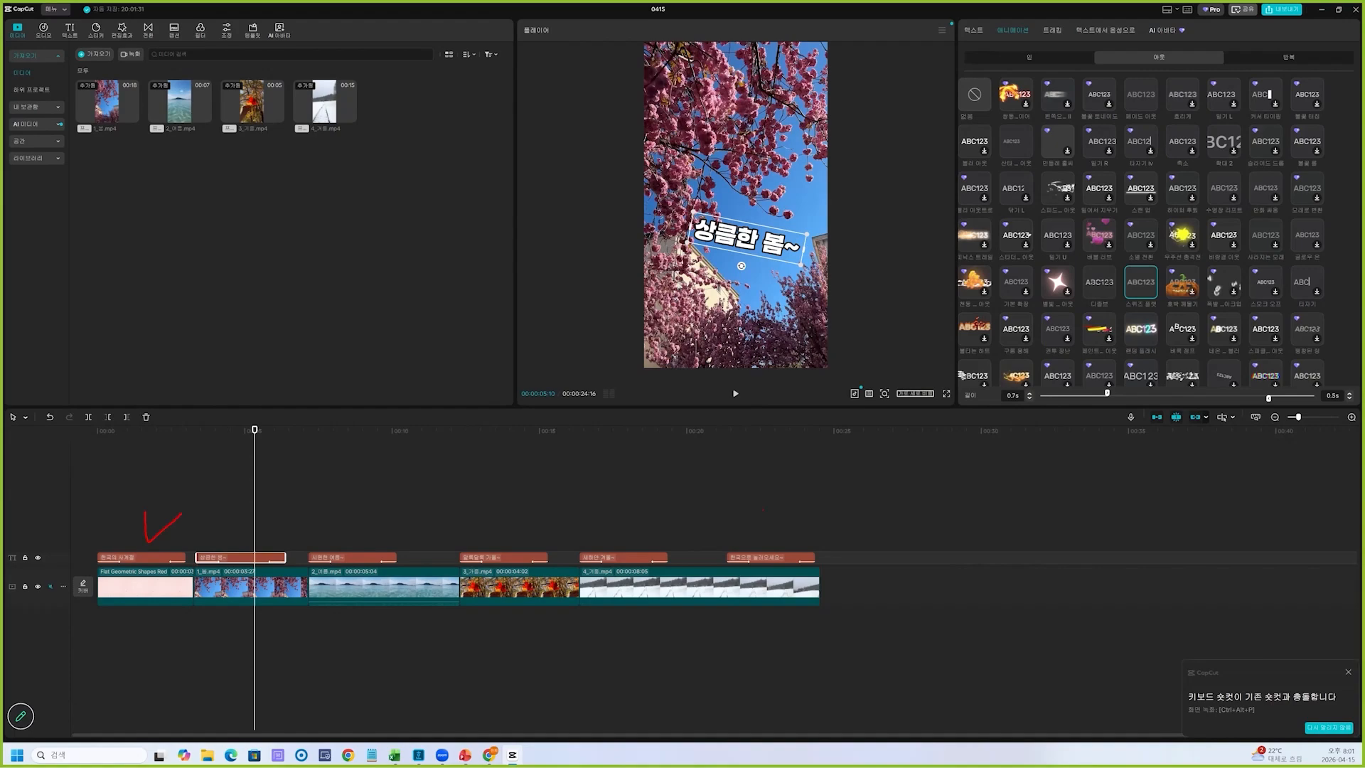
pyautogui.moveTo(939, 497)
pyautogui.mouseDown()
pyautogui.moveTo(1005, 527)
pyautogui.moveTo(968, 552)
pyautogui.mouseUp()
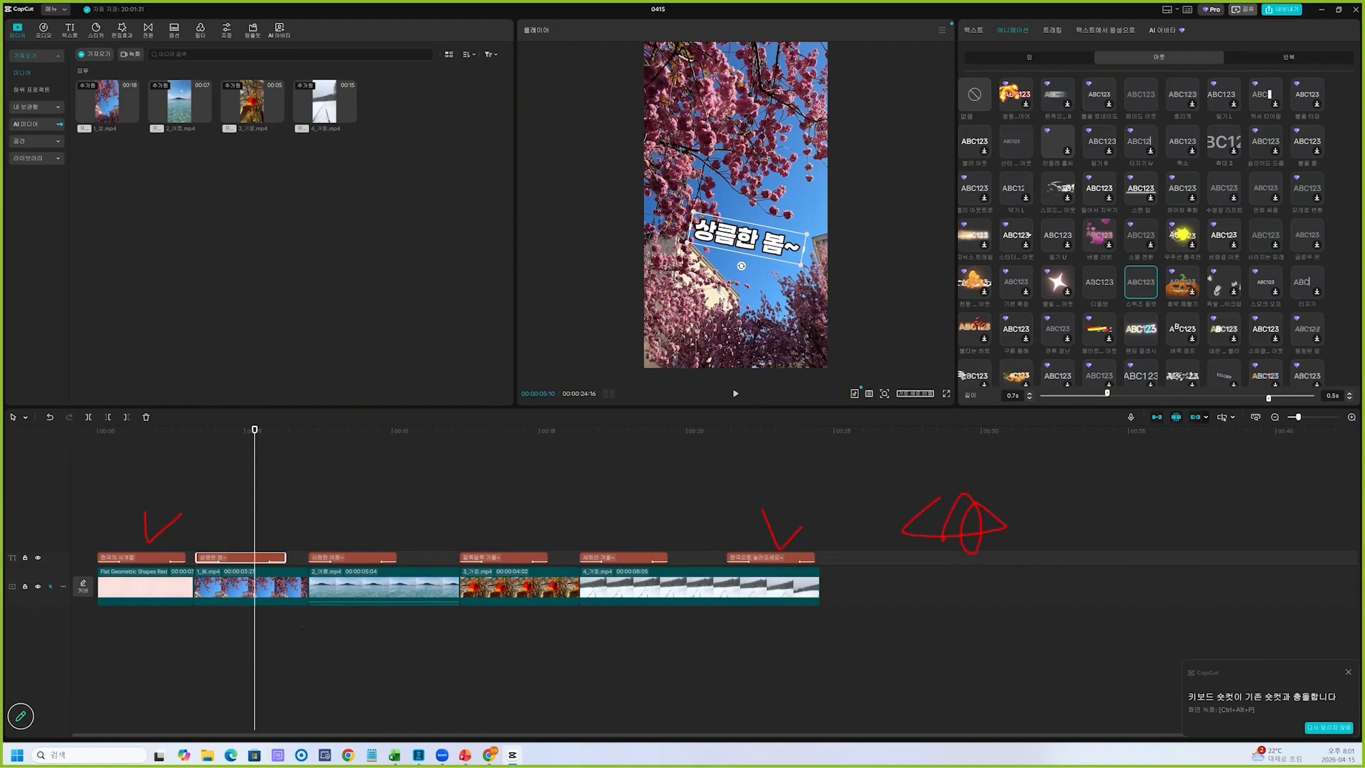
pyautogui.moveTo(314, 547); pyautogui.dragTo(351, 546)
pyautogui.press('Escape')
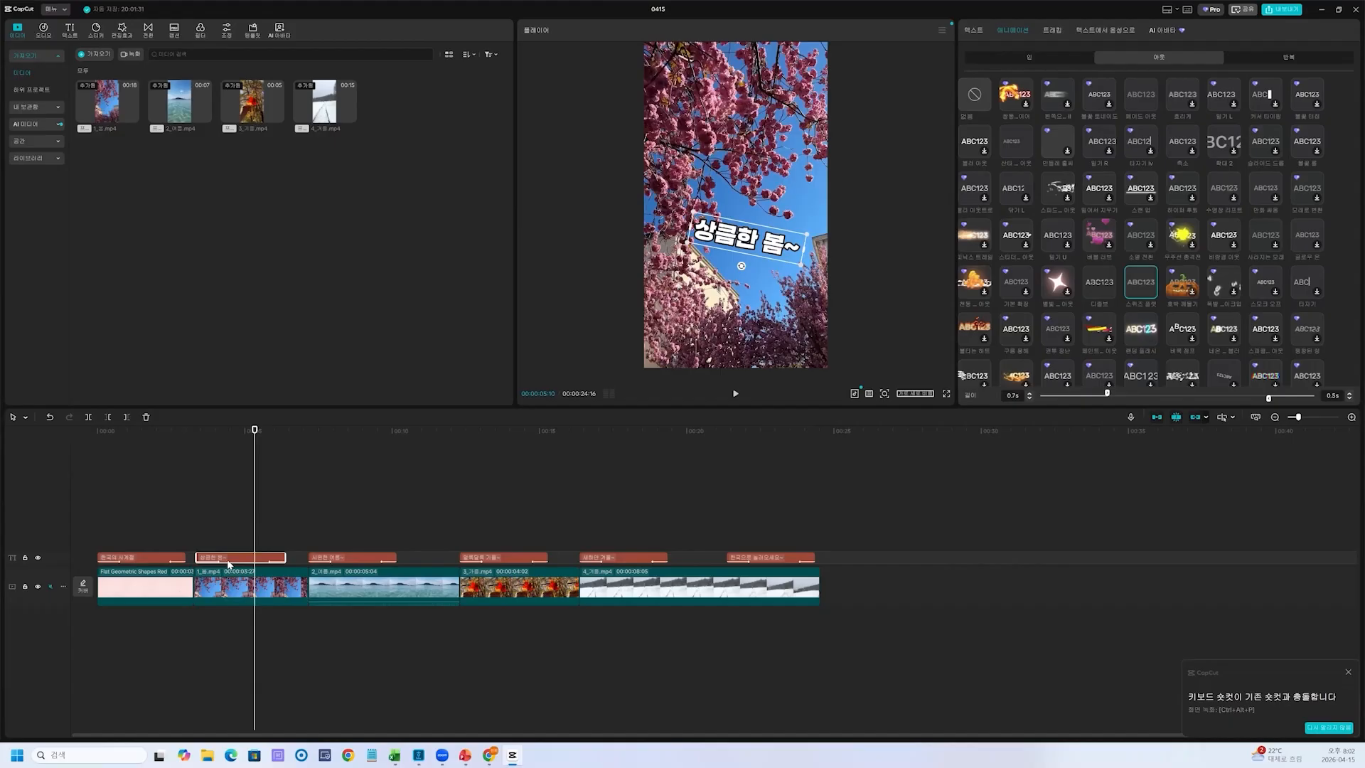
pyautogui.hotkey('ctrl', '2')
pyautogui.moveTo(242, 569); pyautogui.dragTo(246, 560)
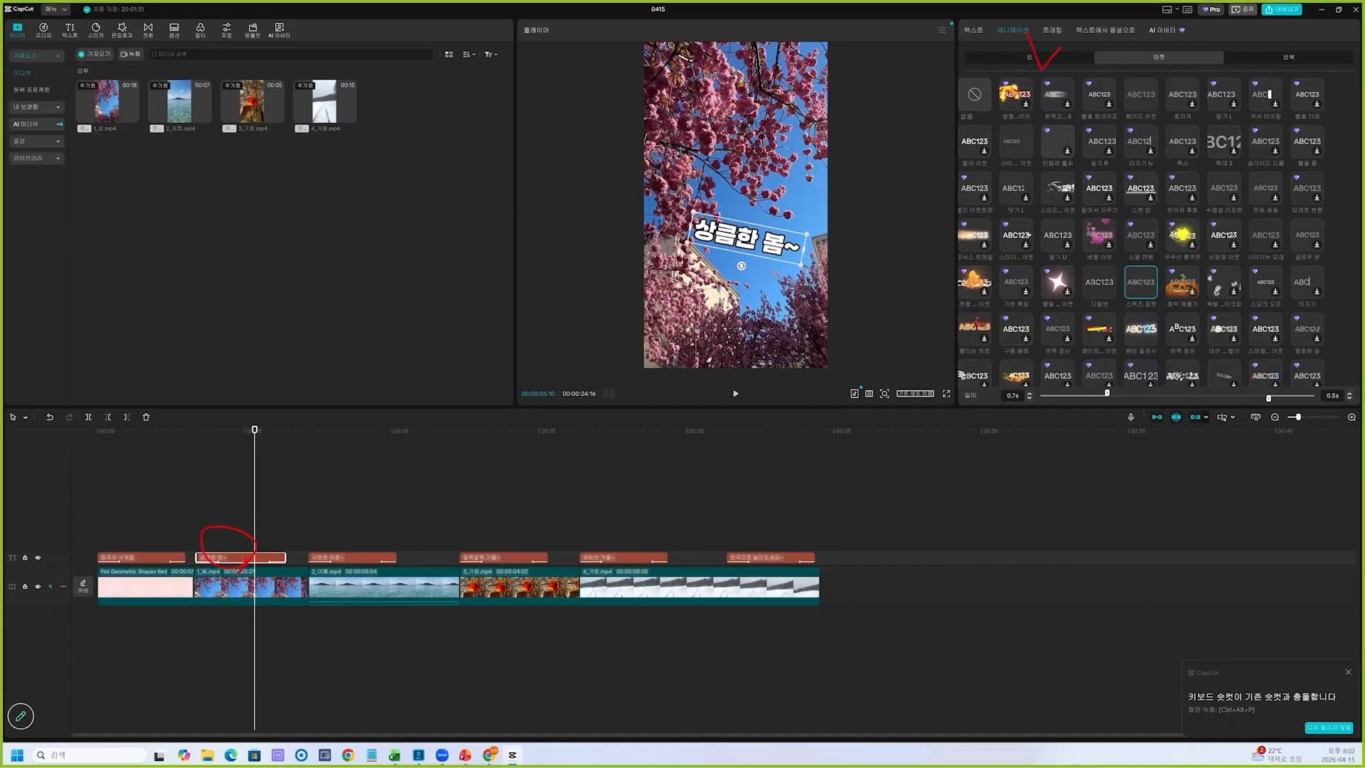
pyautogui.press('Escape')
# Change the "상큼한 봄~" caption's entrance (인) animation, trying a fiery effect before settling on the blurred-lettering one beside it
pyautogui.click(1058, 58)
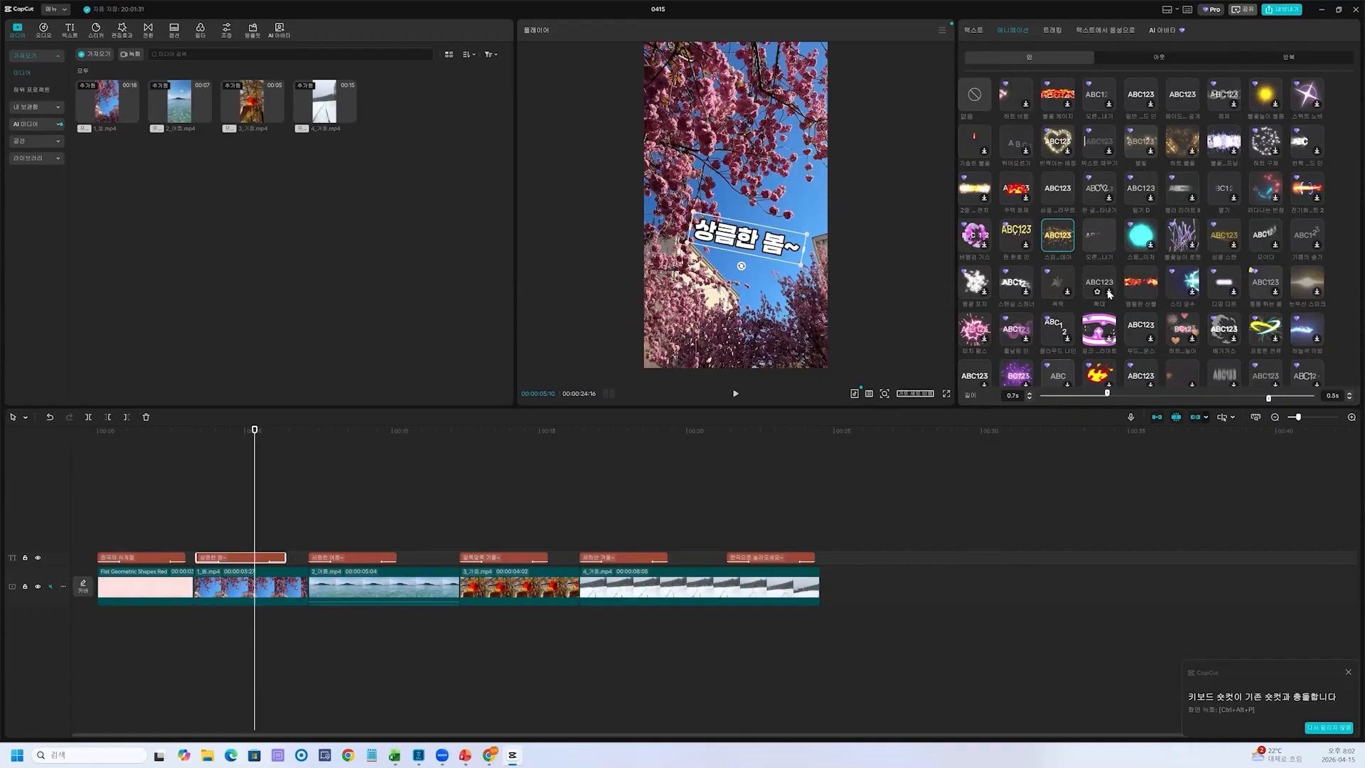
pyautogui.scroll(-2, 1110, 293)
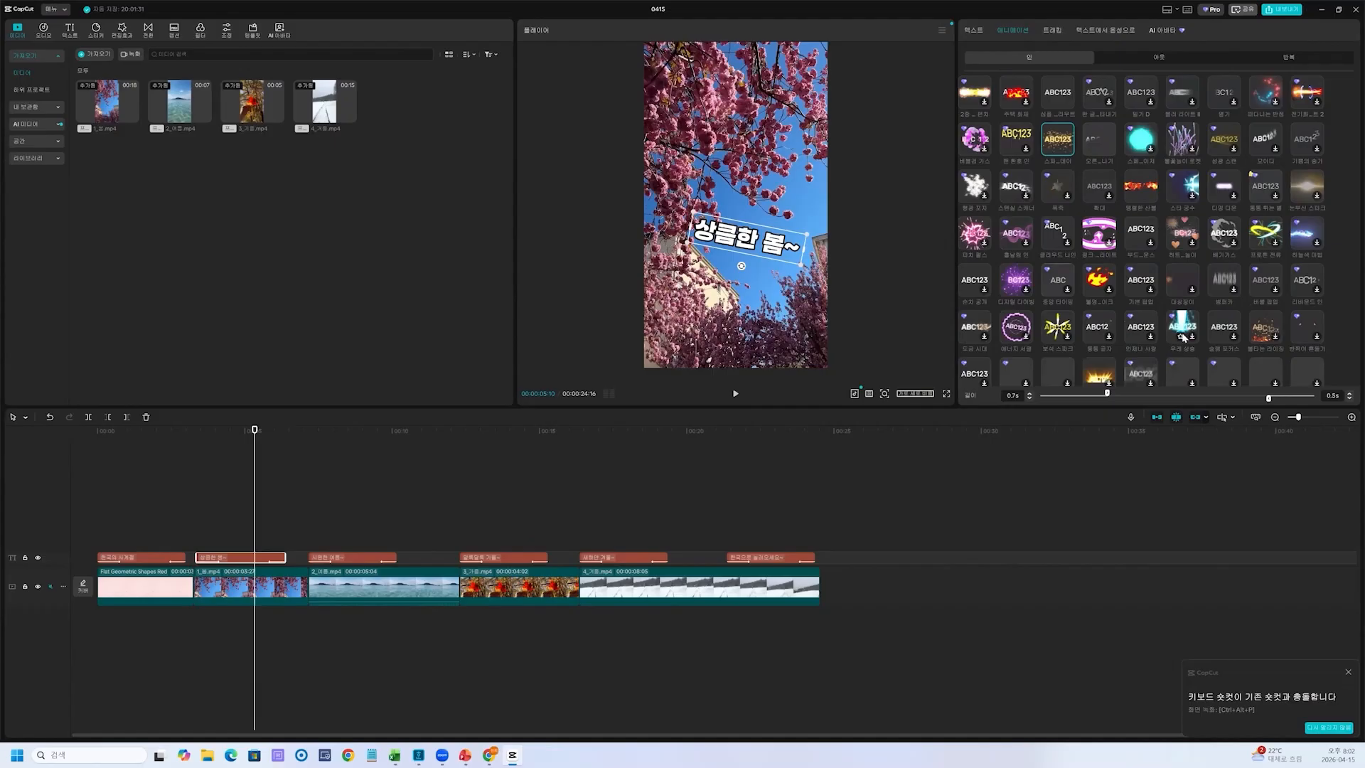
pyautogui.click(1194, 291)
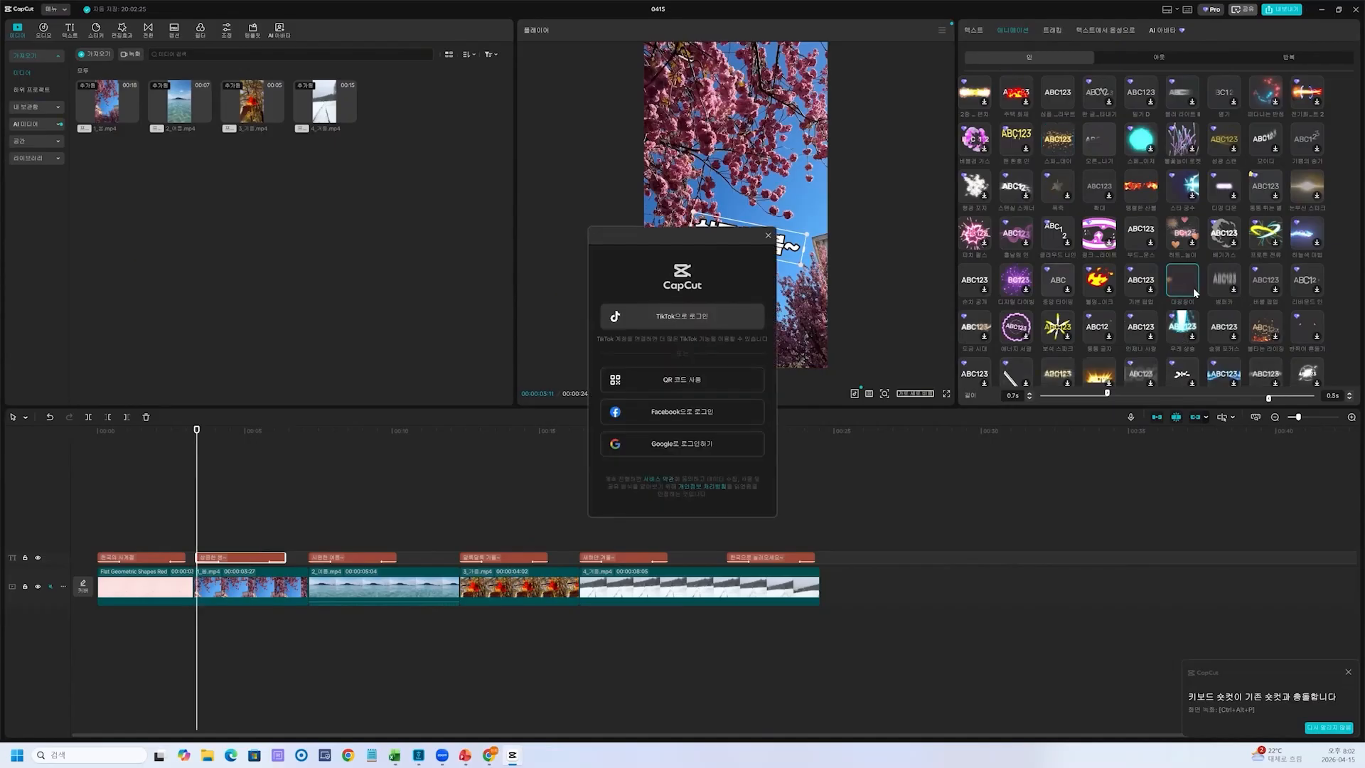
pyautogui.click(768, 235)
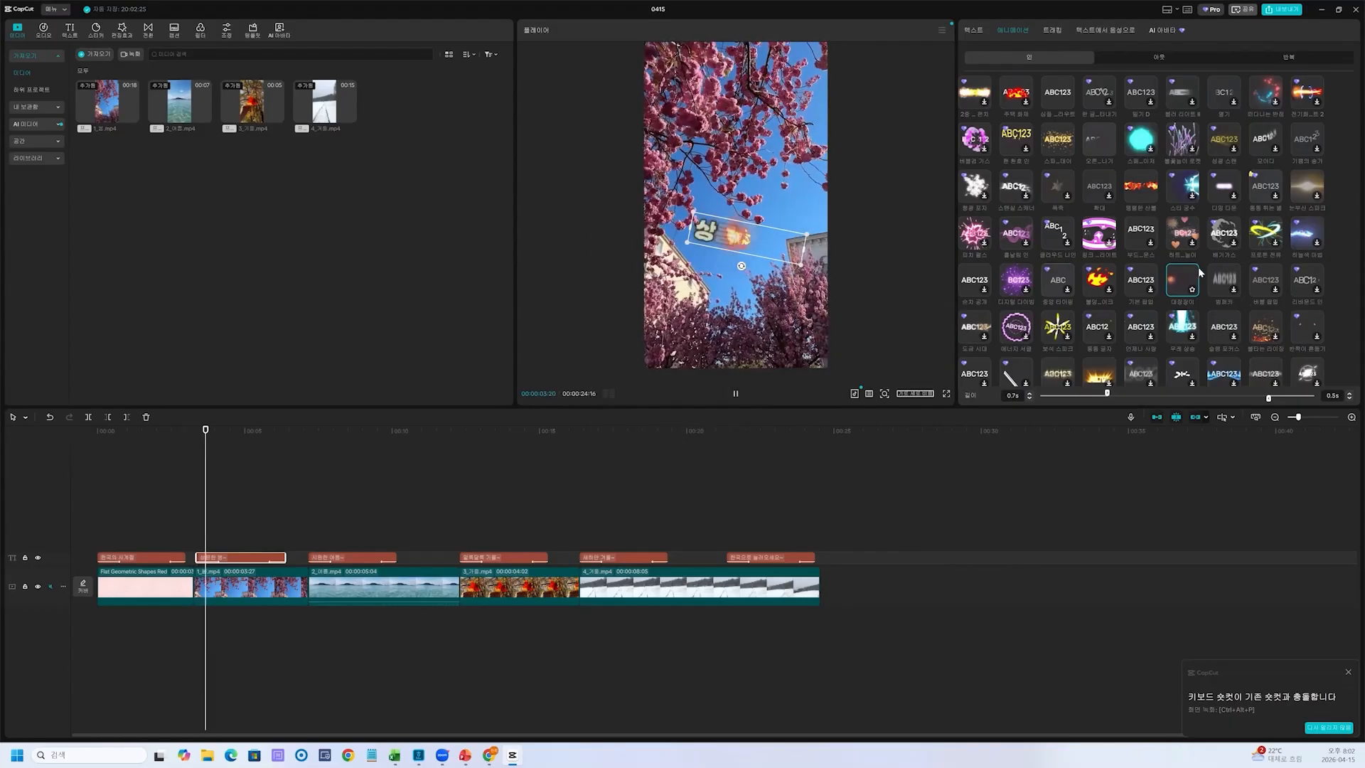
pyautogui.click(1234, 286)
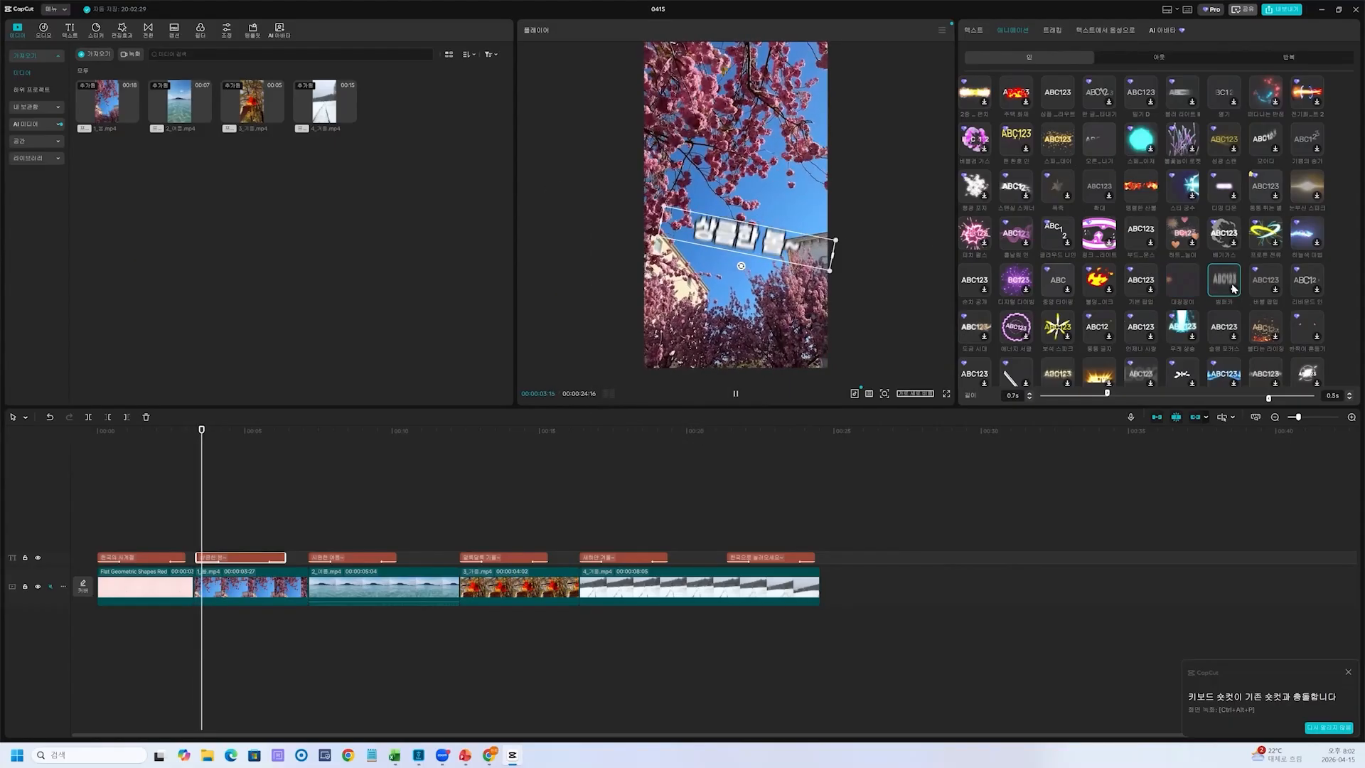
# Give the "시원한 여름~" caption over the summer clip a golden sparkle entrance (인) animation
pyautogui.click(347, 559)
pyautogui.moveTo(221, 492); pyautogui.dragTo(313, 488)
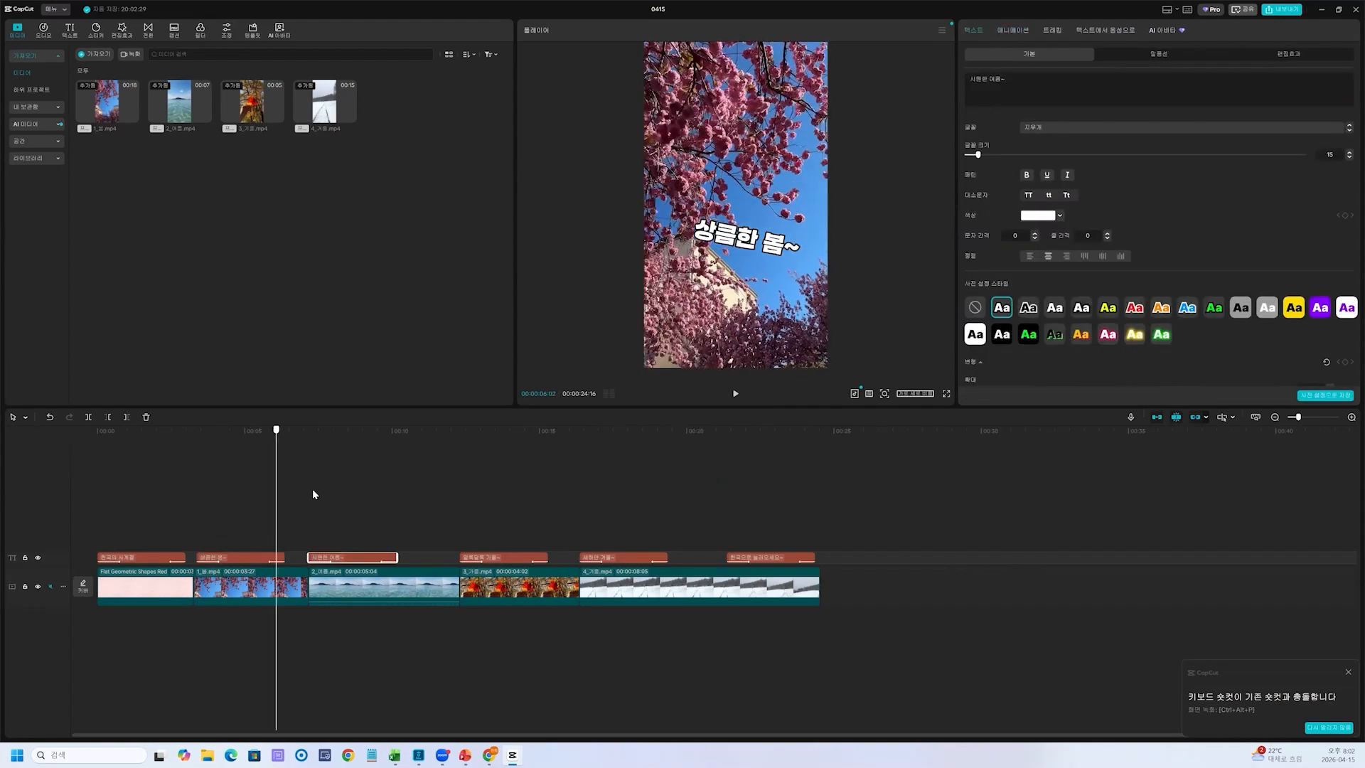
pyautogui.click(1026, 30)
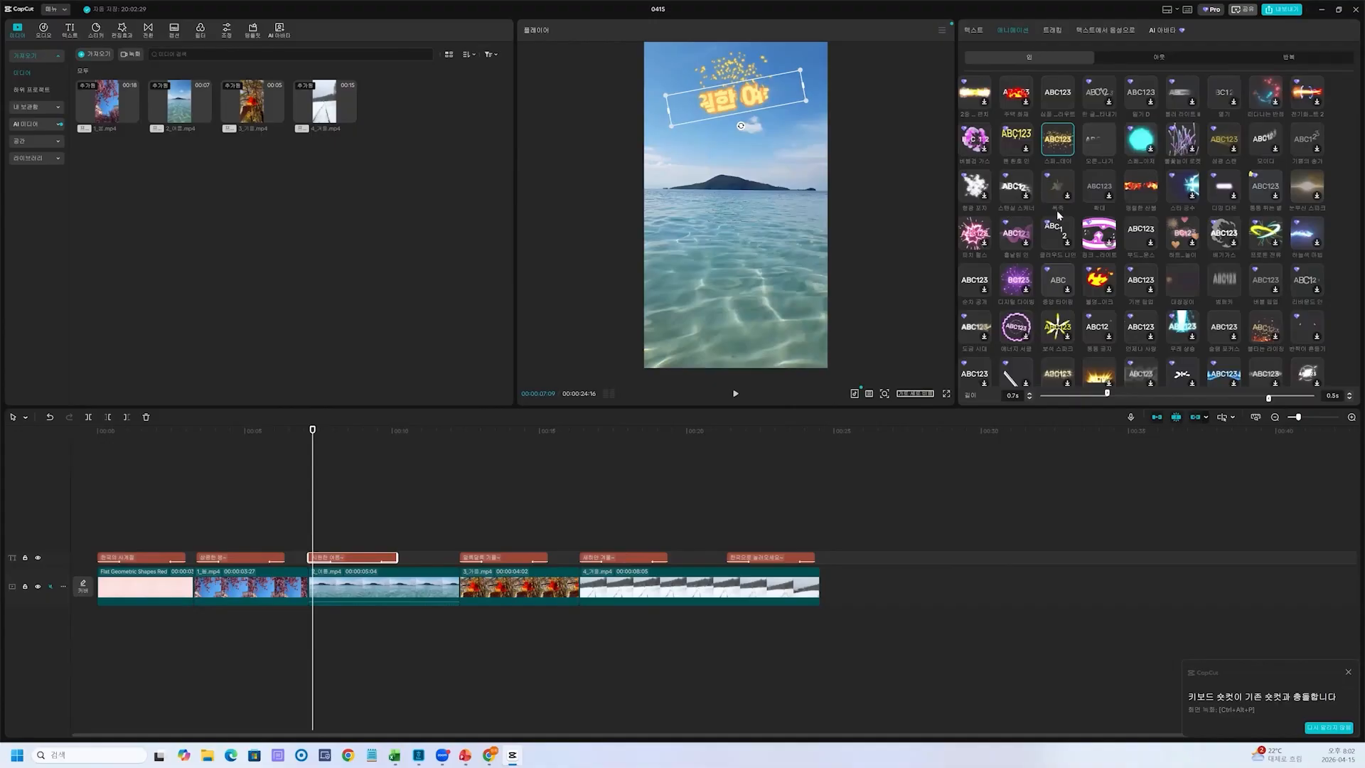
pyautogui.scroll(1, 1130, 215)
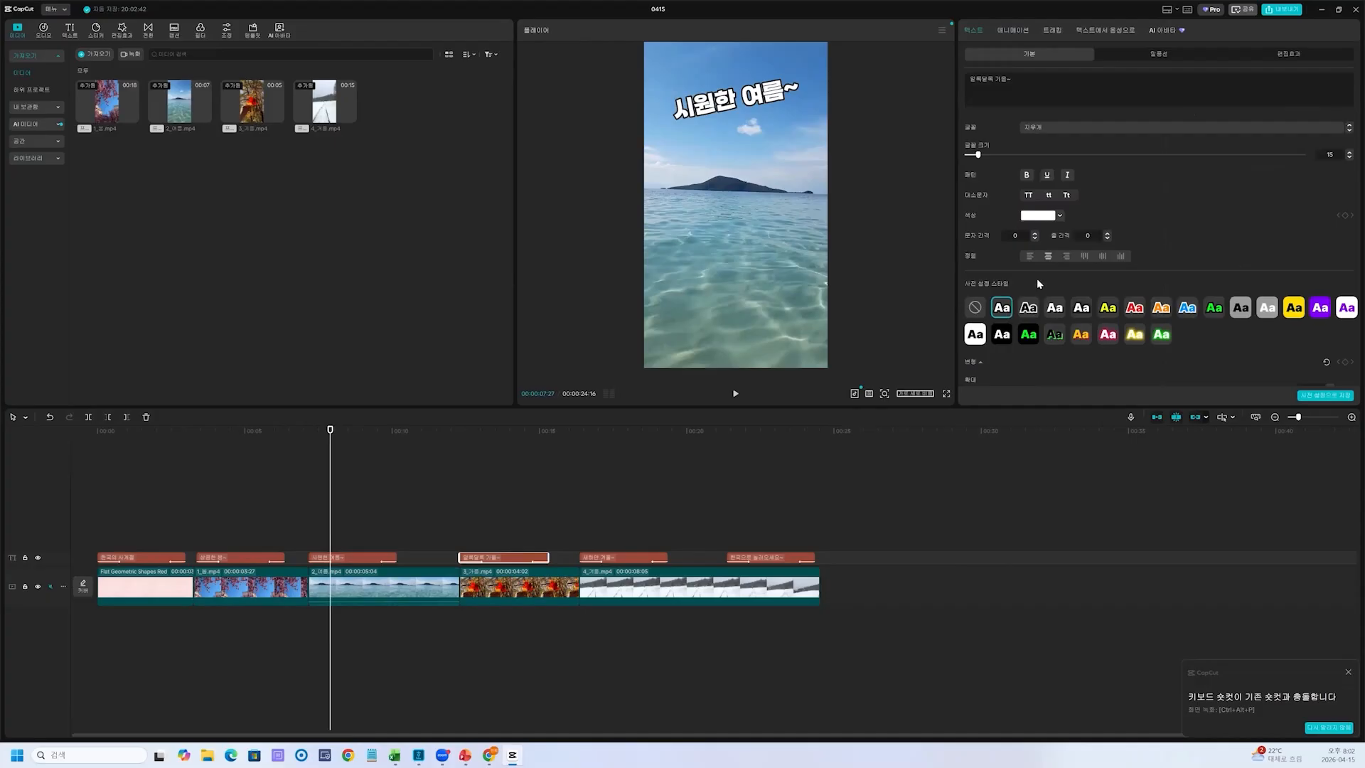
# Give the "알록달록 가을~" and "새하얀 겨울~" captions each a different entrance (인) animation
pyautogui.click(1025, 30)
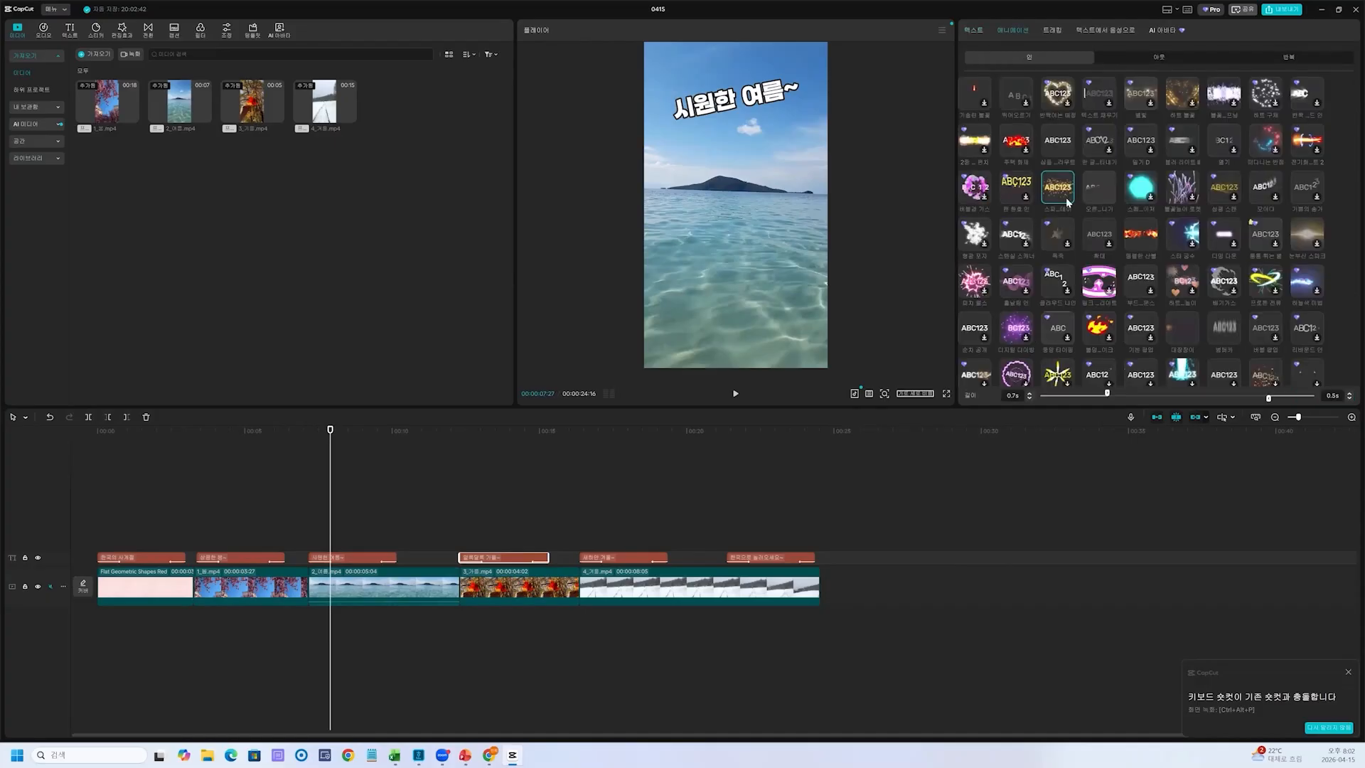
pyautogui.click(1061, 148)
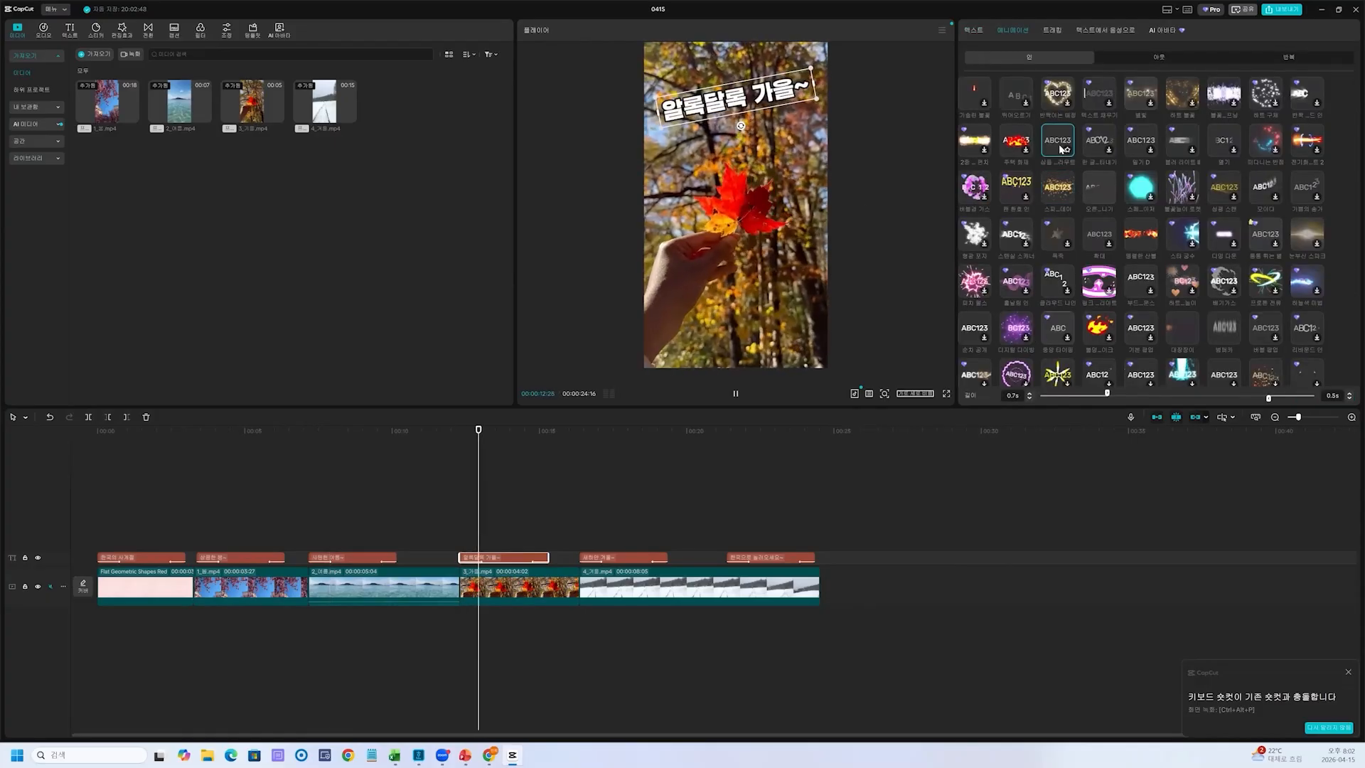
pyautogui.click(633, 556)
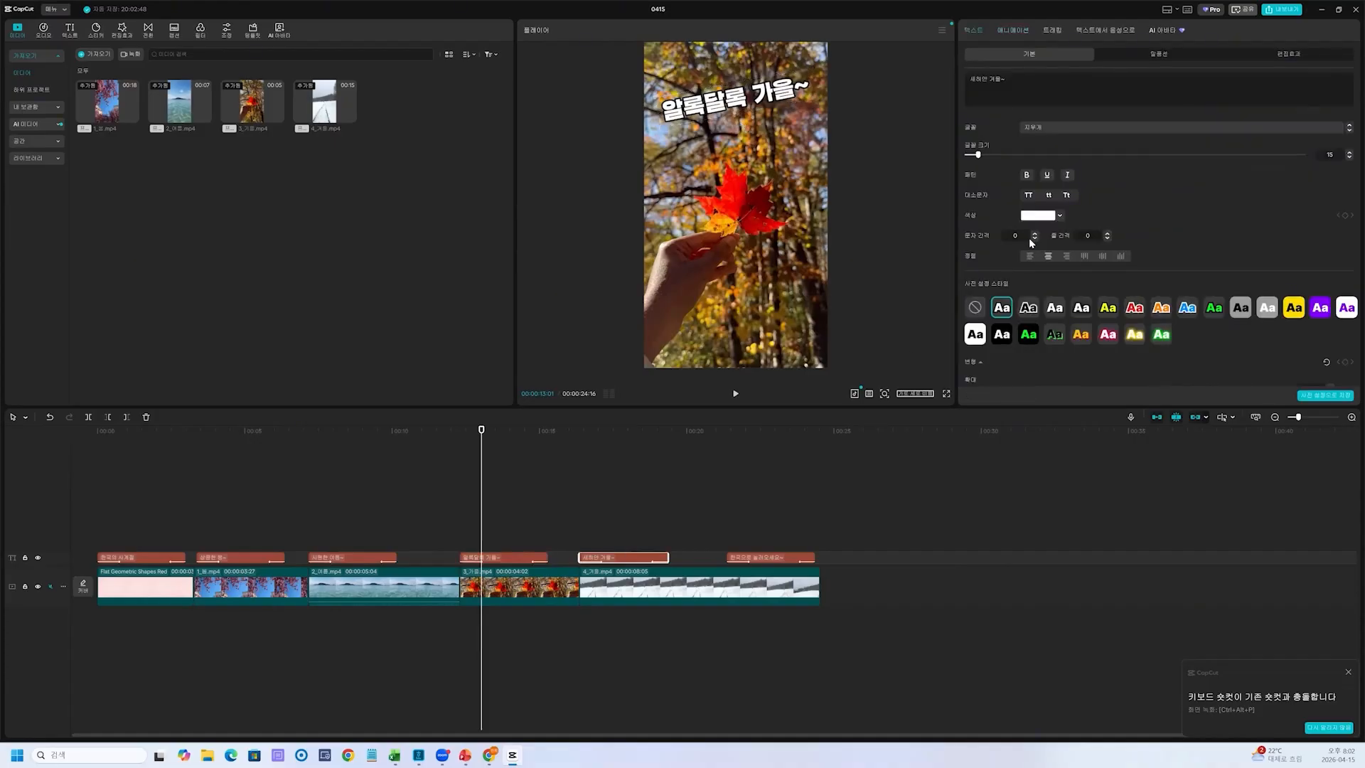
pyautogui.click(1013, 30)
pyautogui.scroll(-2, 1042, 219)
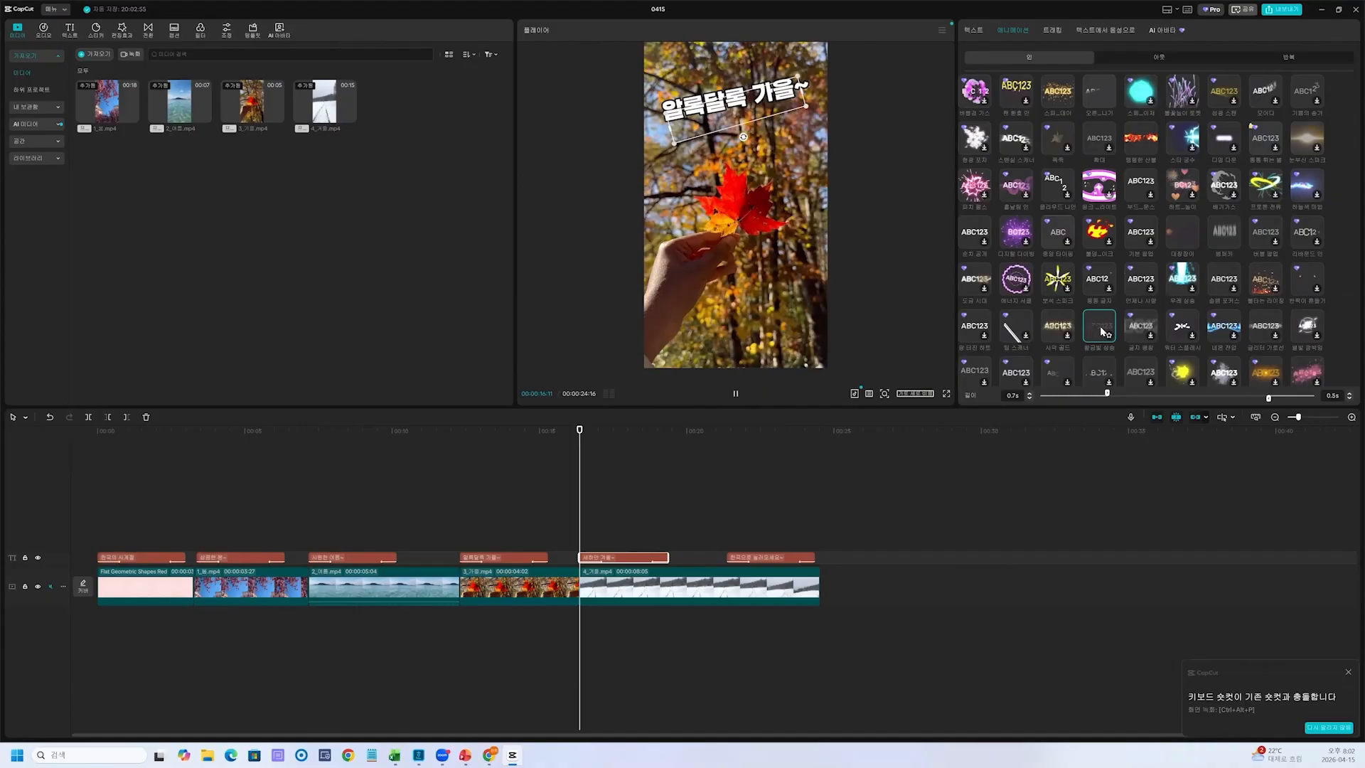
pyautogui.click(1060, 334)
# Check the ending caption "한국으로 놀러오세요~", then return to the start of the video with the opening title selected
pyautogui.click(783, 558)
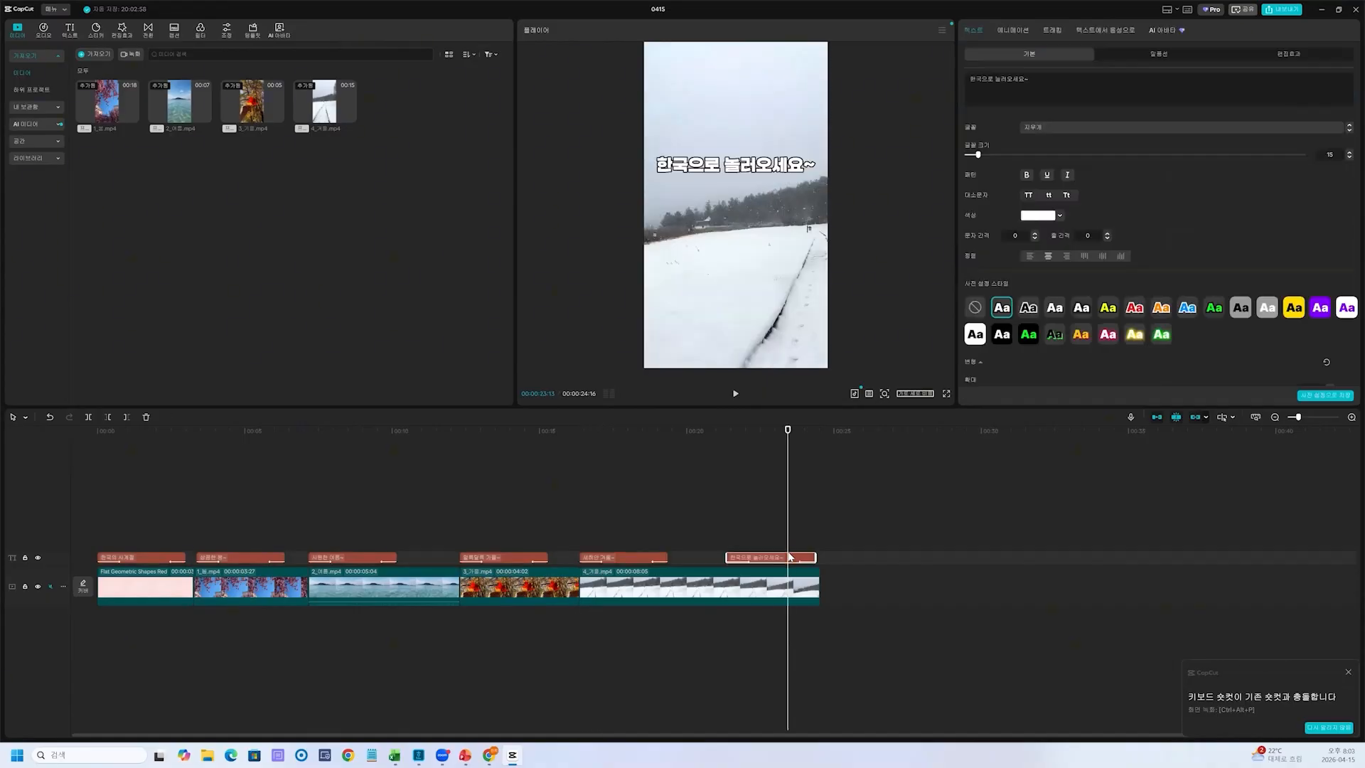
pyautogui.click(153, 516)
pyautogui.moveTo(152, 517); pyautogui.dragTo(97, 511)
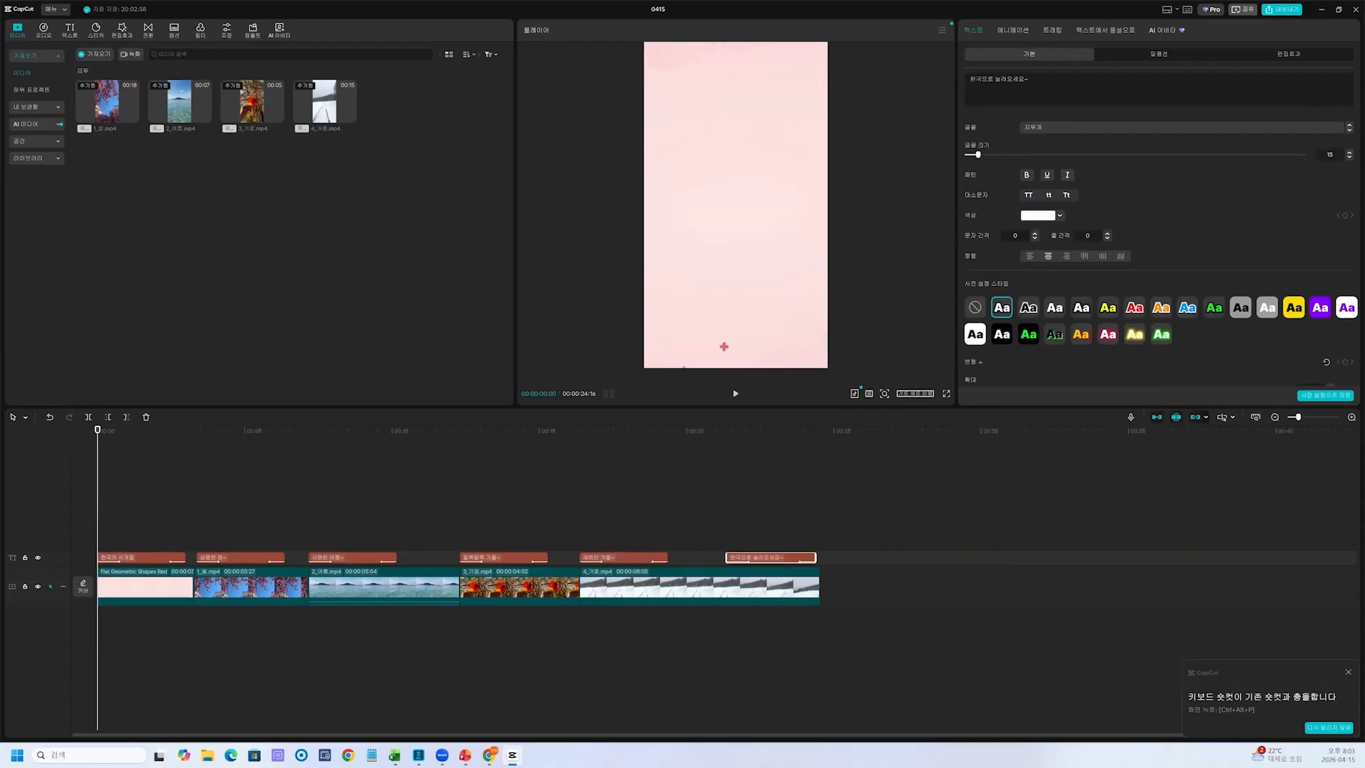
pyautogui.click(145, 559)
pyautogui.moveTo(743, 205)
pyautogui.mouseDown()
pyautogui.moveTo(797, 166)
pyautogui.moveTo(768, 222)
pyautogui.mouseUp()
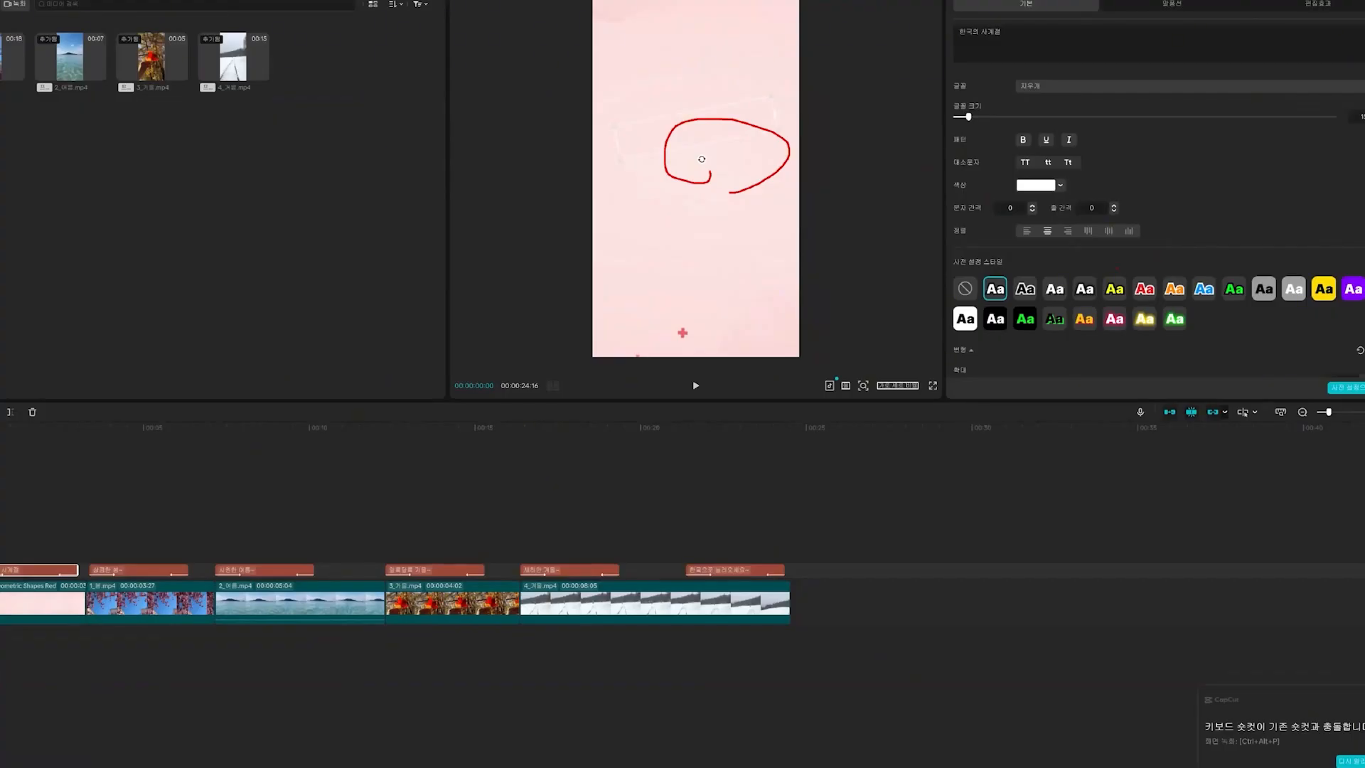
pyautogui.moveTo(293, 526)
pyautogui.mouseDown()
pyautogui.moveTo(241, 553)
pyautogui.moveTo(683, 174)
pyautogui.moveTo(707, 188)
pyautogui.moveTo(715, 157)
pyautogui.mouseUp()
pyautogui.moveTo(718, 232)
pyautogui.mouseDown()
pyautogui.moveTo(717, 281)
pyautogui.moveTo(701, 246)
pyautogui.moveTo(743, 262)
pyautogui.mouseUp()
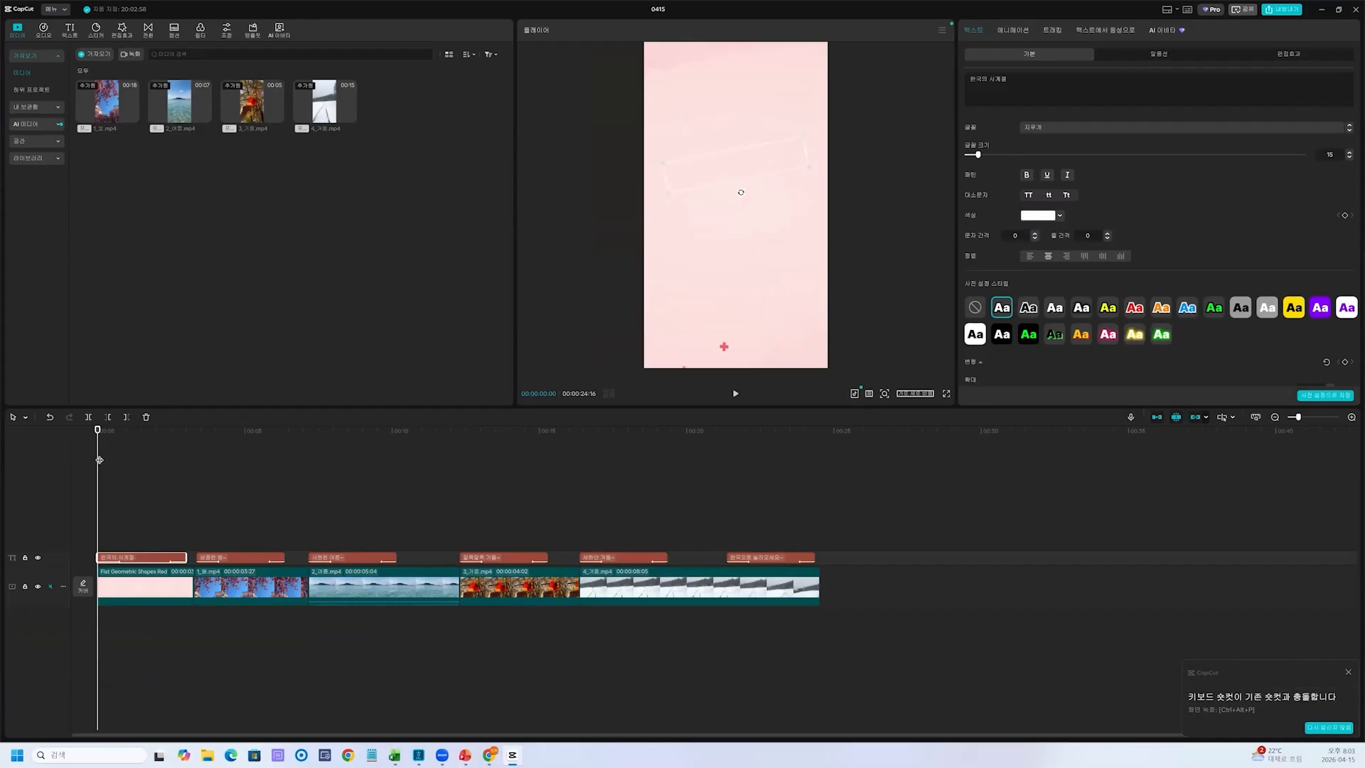
pyautogui.moveTo(98, 464)
pyautogui.mouseDown()
pyautogui.moveTo(175, 485)
pyautogui.moveTo(245, 468)
pyautogui.mouseUp()
pyautogui.hotkey('ctrl', '1')
pyautogui.moveTo(229, 443); pyautogui.dragTo(252, 487)
pyautogui.press('Escape')
pyautogui.press('Right')
pyautogui.press('Right')
pyautogui.press('Right')
pyautogui.press('Right')
pyautogui.press('Right')
pyautogui.press('Right')
pyautogui.press('Right')
pyautogui.press('Right')
pyautogui.hotkey('ctrl', '2')
pyautogui.moveTo(390, 428); pyautogui.dragTo(639, 506)
pyautogui.moveTo(543, 470)
pyautogui.mouseDown()
pyautogui.moveTo(617, 510)
pyautogui.moveTo(615, 498)
pyautogui.moveTo(629, 527)
pyautogui.mouseUp()
pyautogui.moveTo(717, 482); pyautogui.dragTo(812, 475)
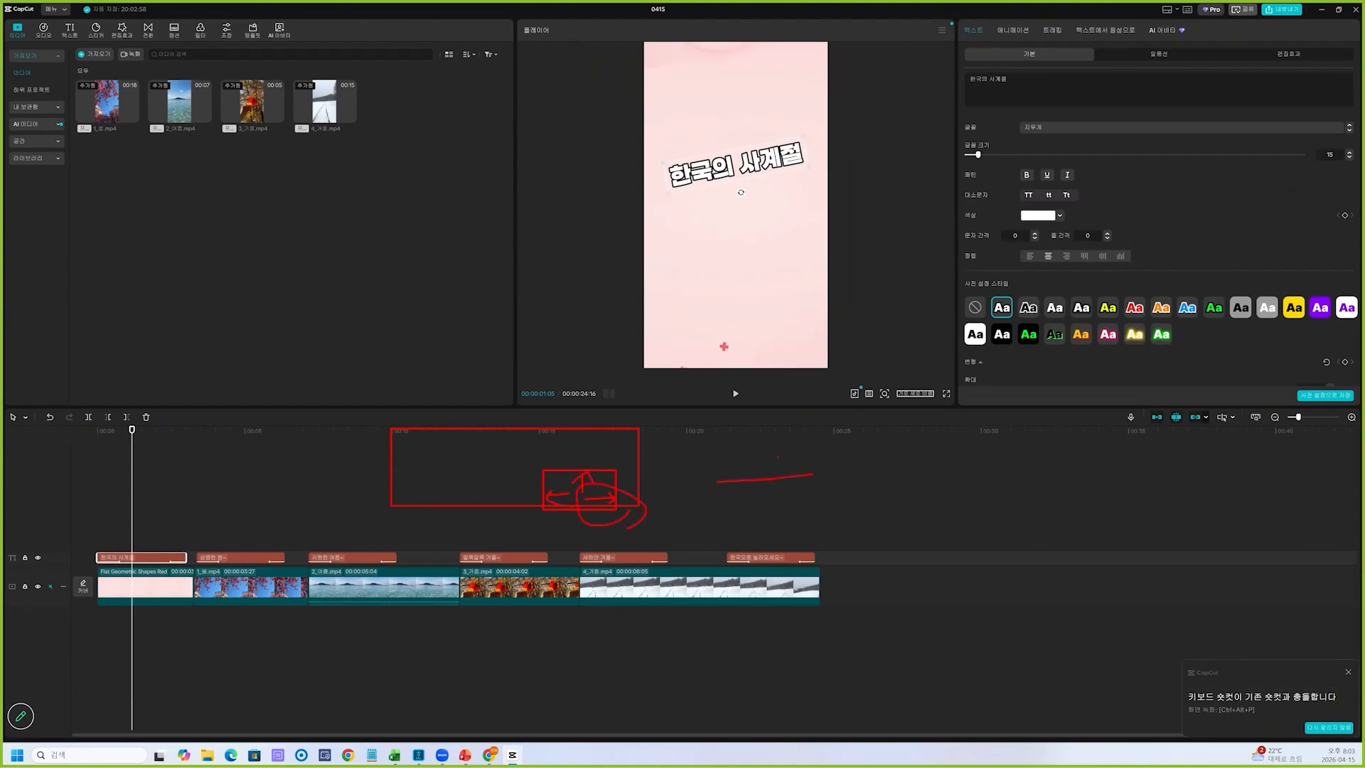
pyautogui.press('Escape')
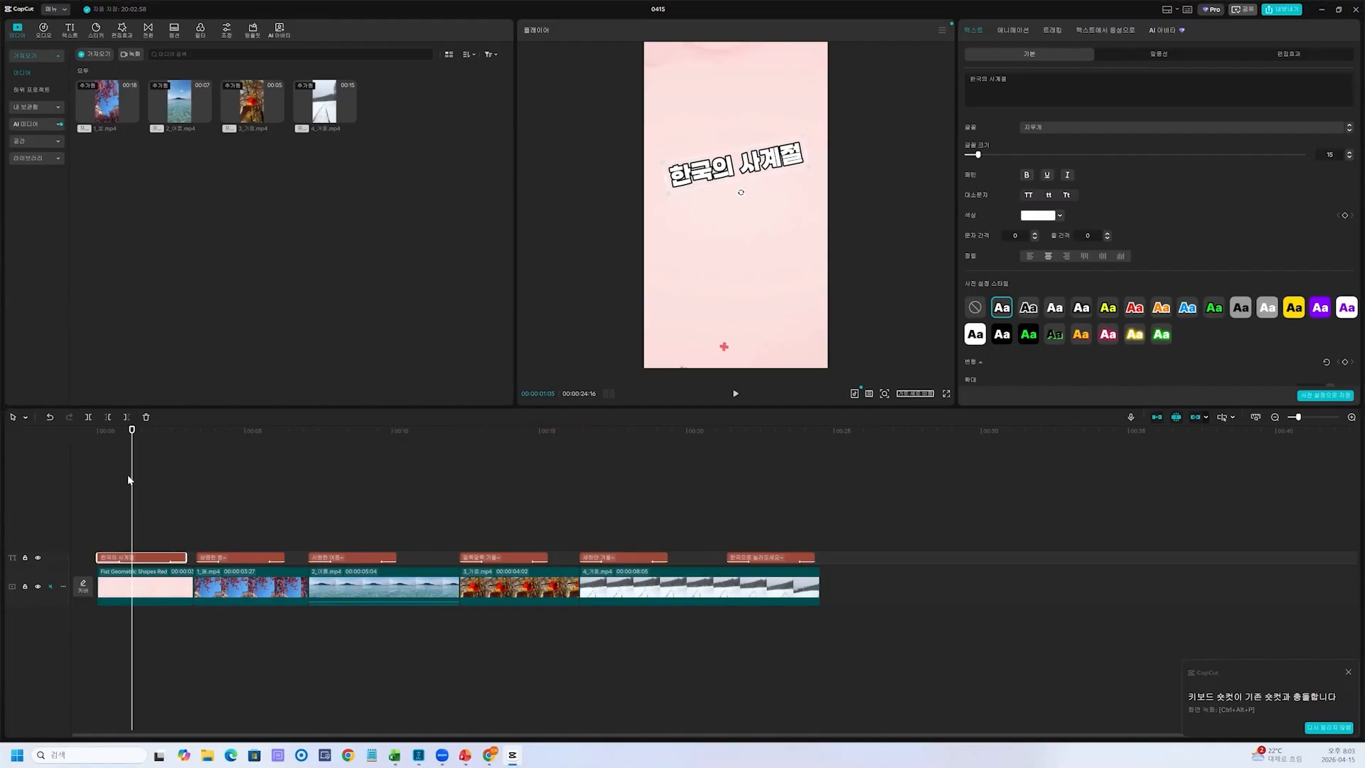
# Move the playhead frame by frame to 00:00:03:00 at the end of the opening title
pyautogui.moveTo(133, 482); pyautogui.dragTo(179, 485)
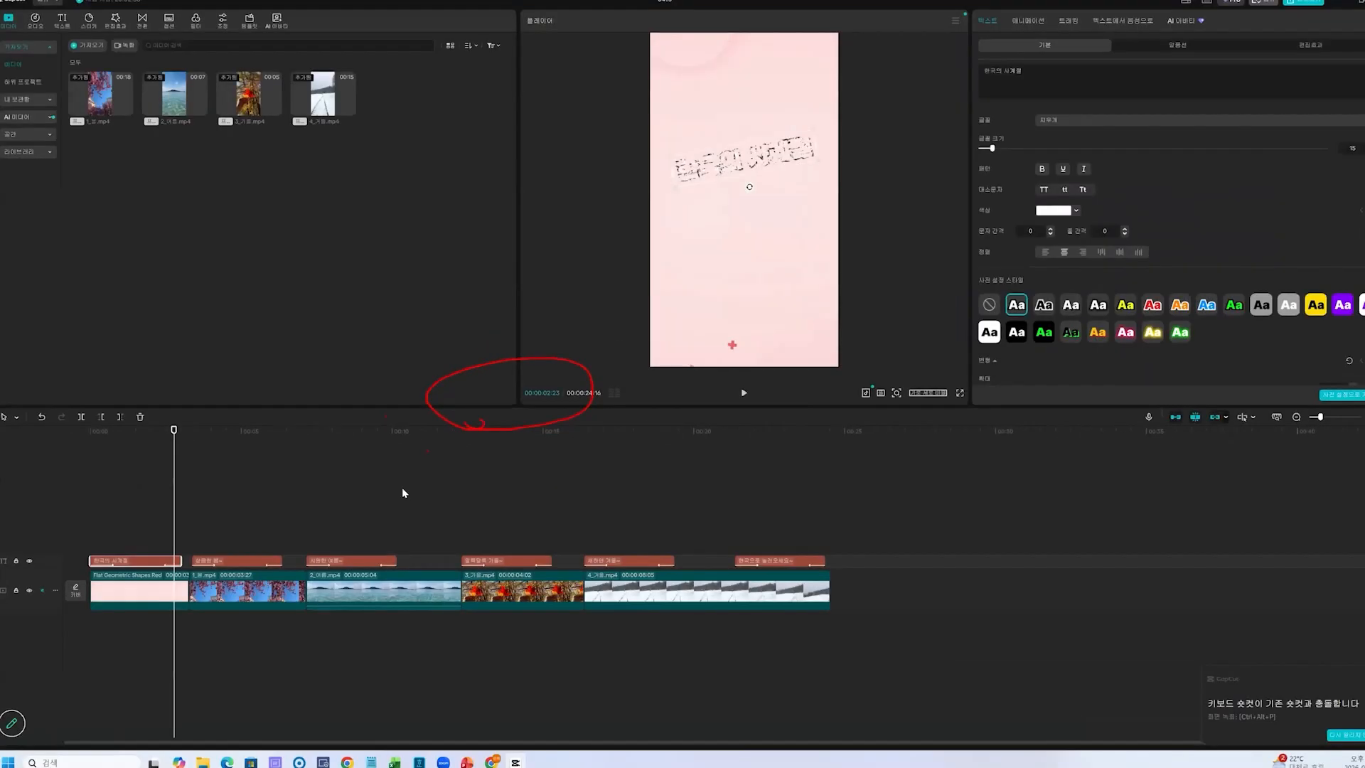
pyautogui.press('Right')
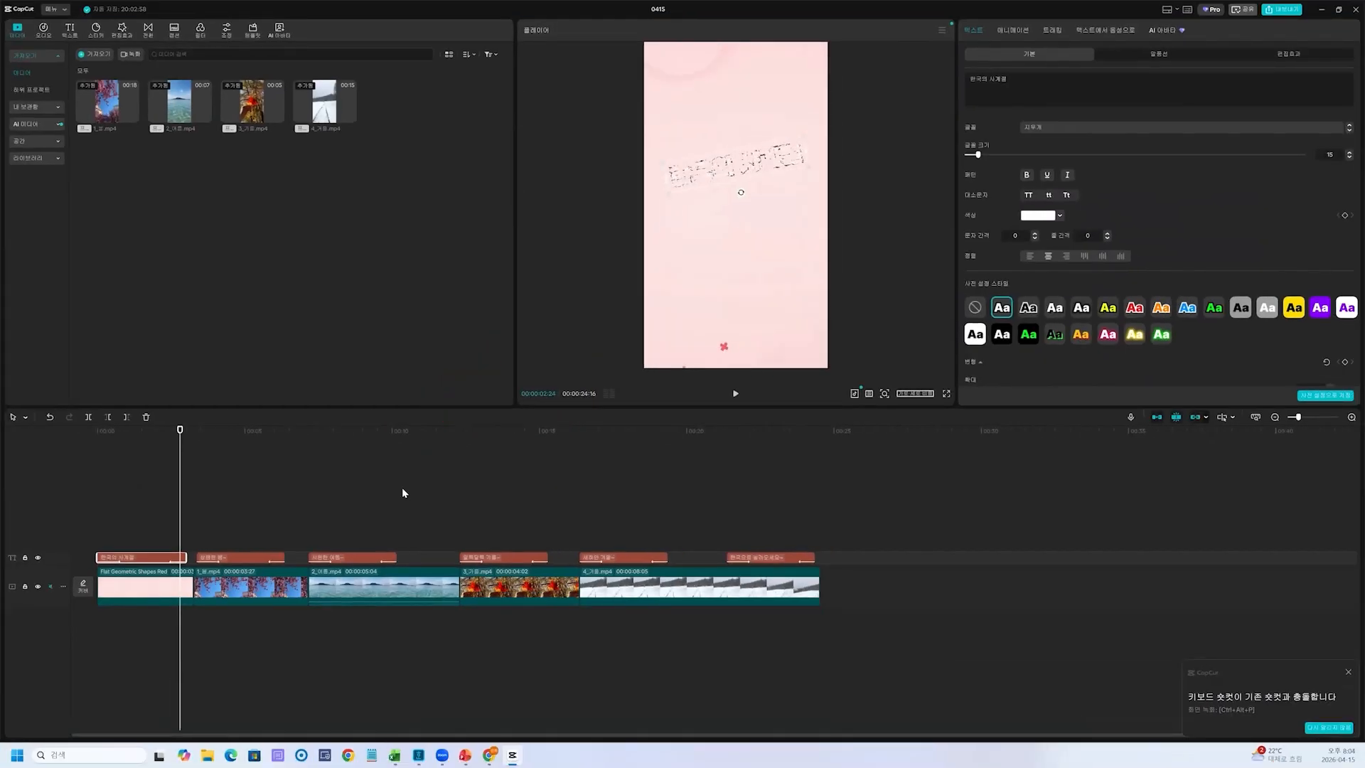
pyautogui.press('Right')
pyautogui.press('Right')
pyautogui.press('Right')
pyautogui.press('Right')
pyautogui.press('Right')
pyautogui.press('Right')
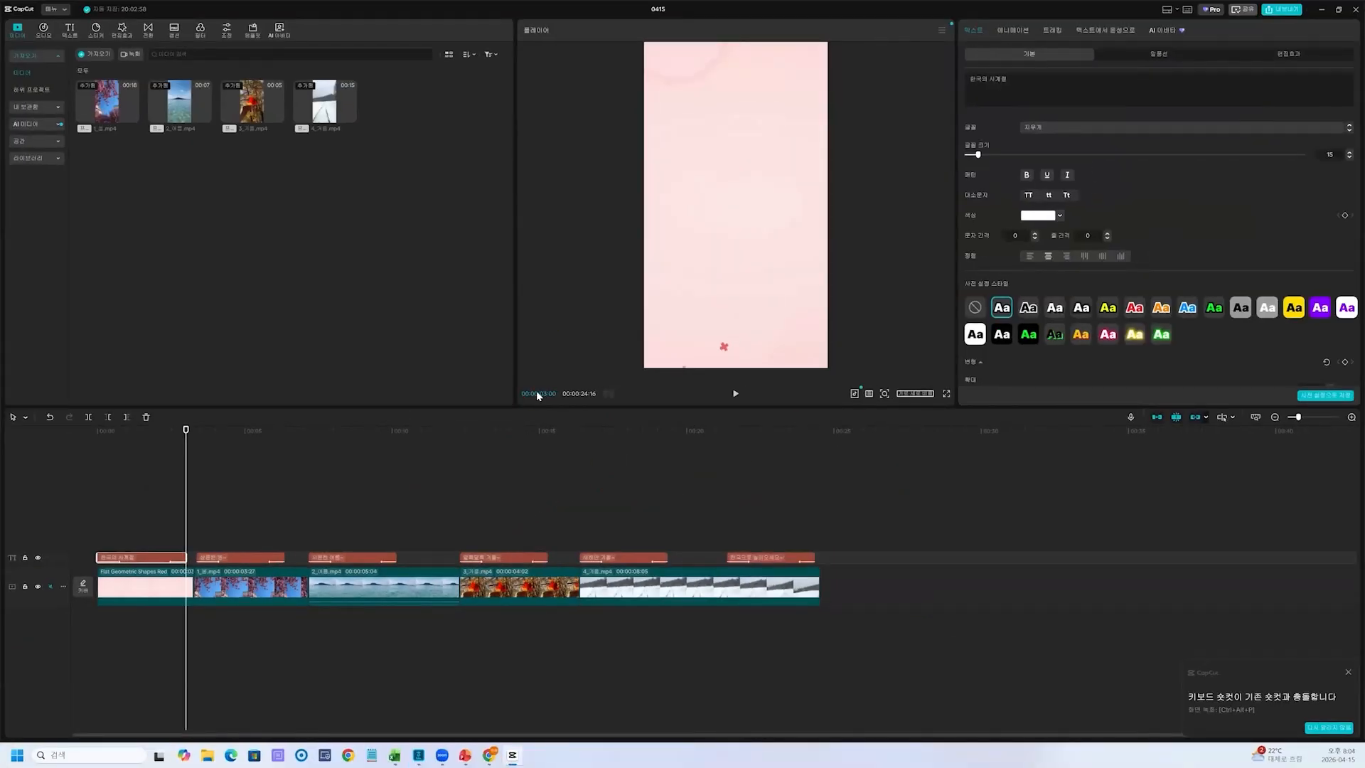
pyautogui.hotkey('ctrl', '2')
pyautogui.moveTo(529, 383); pyautogui.dragTo(548, 405)
pyautogui.moveTo(558, 376); pyautogui.dragTo(533, 408)
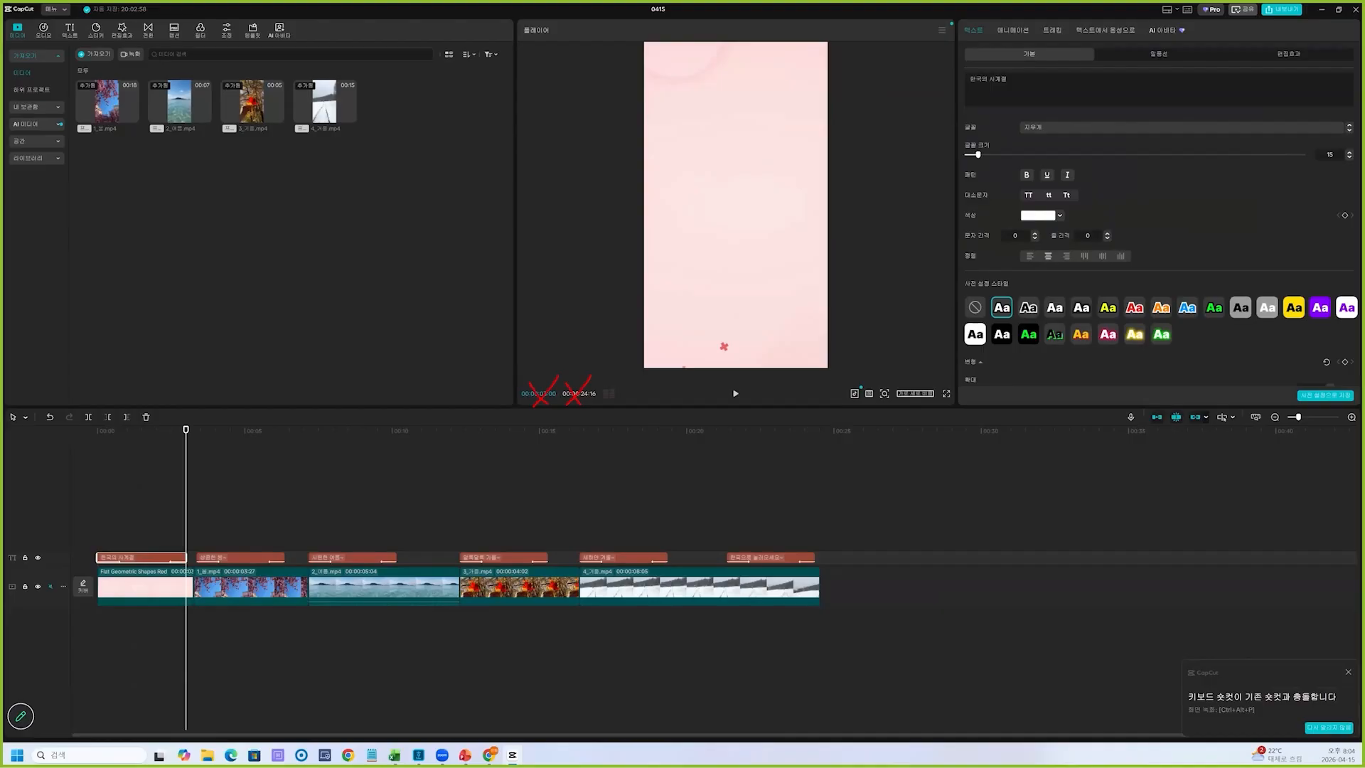
pyautogui.moveTo(197, 467)
pyautogui.mouseDown()
pyautogui.moveTo(202, 491)
pyautogui.moveTo(182, 500)
pyautogui.mouseUp()
pyautogui.hotkey('ctrl', '2')
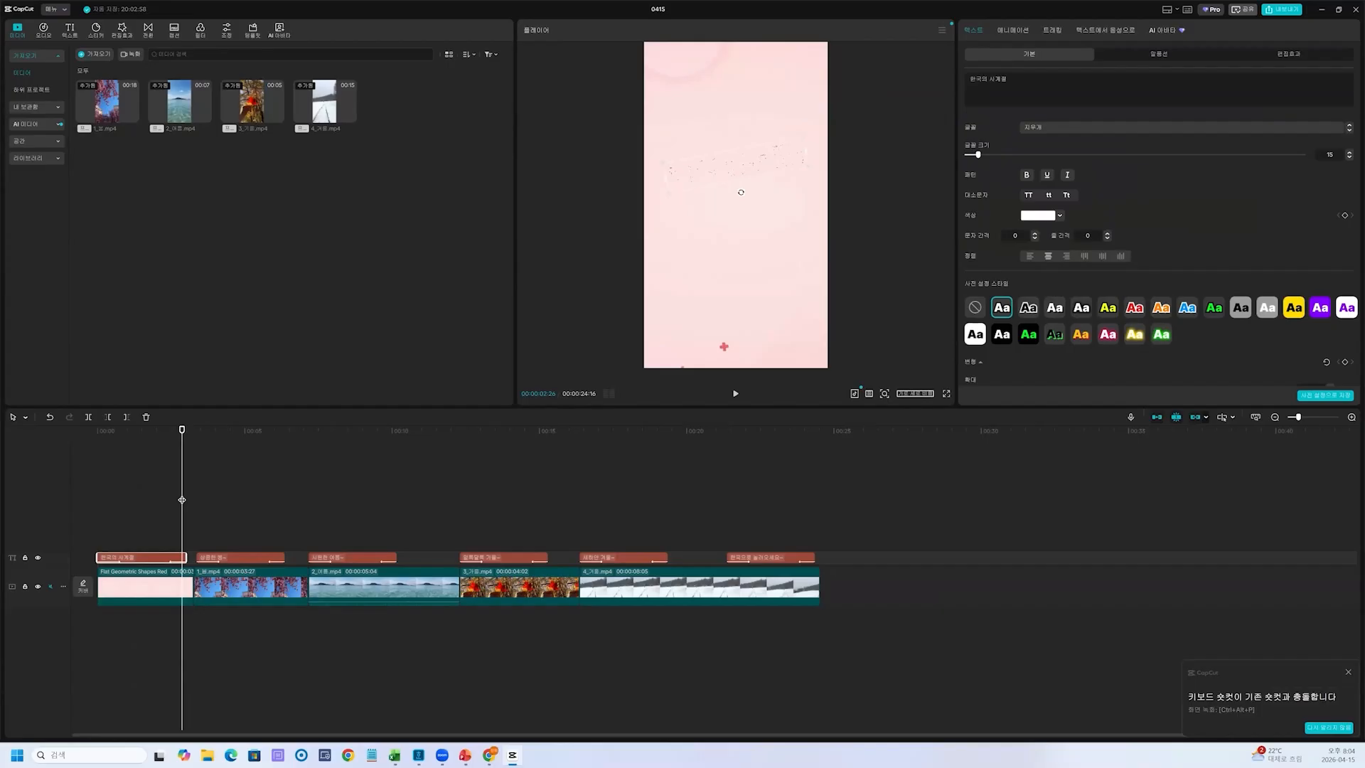
pyautogui.hotkey('ctrl', '1')
pyautogui.moveTo(180, 451); pyautogui.dragTo(180, 527)
pyautogui.moveTo(206, 428); pyautogui.dragTo(178, 547)
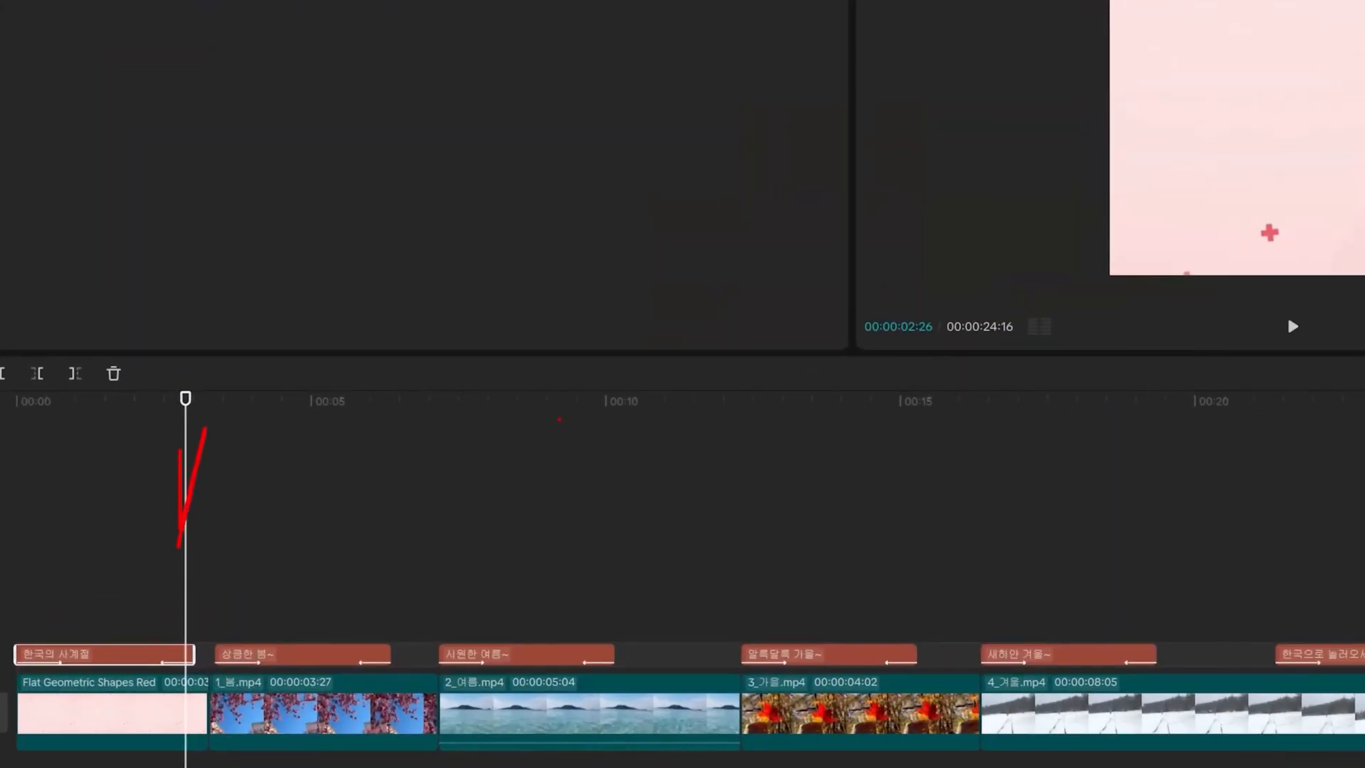
pyautogui.moveTo(951, 384)
pyautogui.mouseDown()
pyautogui.moveTo(875, 268)
pyautogui.moveTo(942, 353)
pyautogui.mouseUp()
pyautogui.moveTo(767, 497)
pyautogui.mouseDown()
pyautogui.moveTo(801, 497)
pyautogui.moveTo(777, 543)
pyautogui.moveTo(834, 544)
pyautogui.mouseUp()
pyautogui.moveTo(851, 507); pyautogui.dragTo(908, 534)
pyautogui.moveTo(914, 498); pyautogui.dragTo(911, 568)
pyautogui.click(958, 560)
pyautogui.moveTo(1027, 473); pyautogui.dragTo(1049, 547)
pyautogui.moveTo(1136, 433)
pyautogui.mouseDown()
pyautogui.moveTo(1127, 469)
pyautogui.moveTo(1166, 466)
pyautogui.mouseUp()
pyautogui.moveTo(1127, 468)
pyautogui.mouseDown()
pyautogui.moveTo(1142, 506)
pyautogui.moveTo(1209, 489)
pyautogui.mouseUp()
pyautogui.moveTo(1186, 497); pyautogui.dragTo(1242, 519)
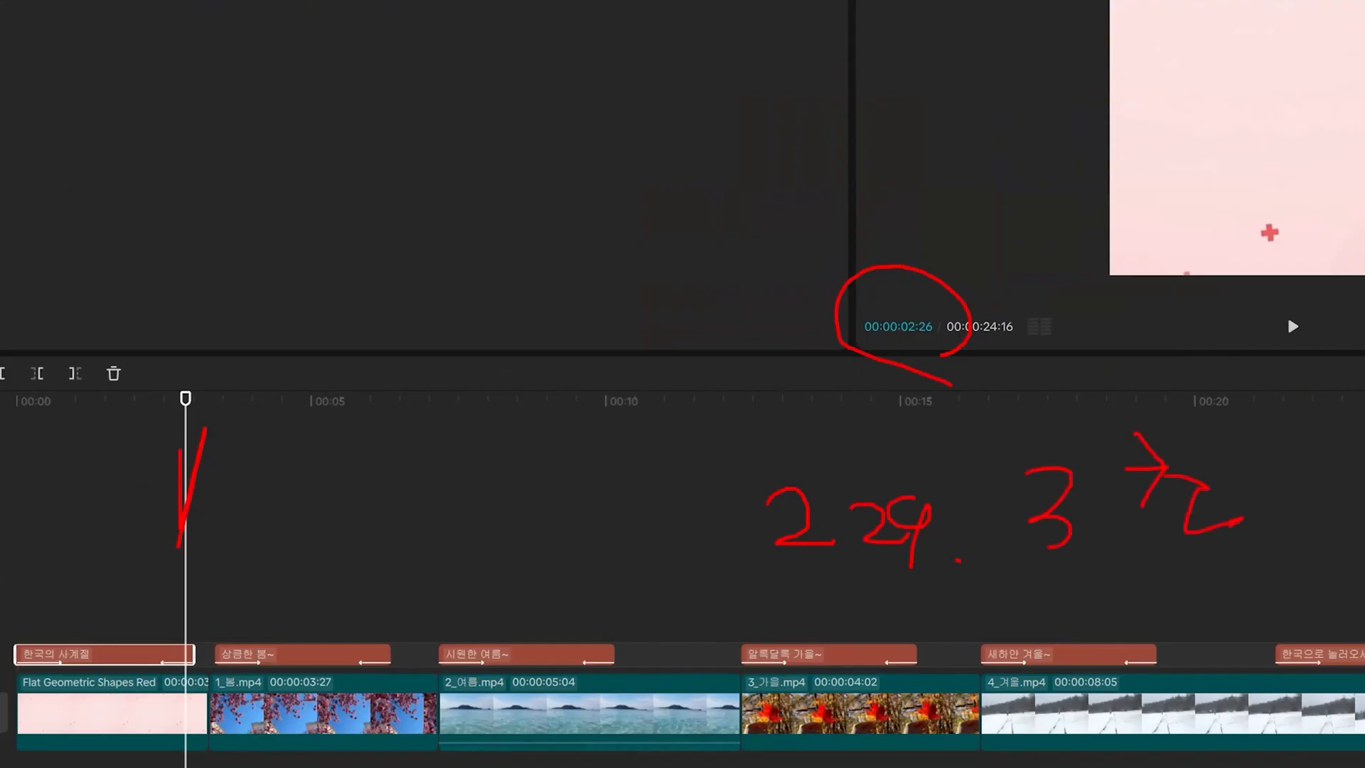
pyautogui.moveTo(858, 345); pyautogui.dragTo(953, 344)
pyautogui.moveTo(377, 377)
pyautogui.mouseDown()
pyautogui.moveTo(423, 363)
pyautogui.moveTo(459, 425)
pyautogui.mouseUp()
pyautogui.moveTo(481, 354); pyautogui.dragTo(470, 411)
pyautogui.moveTo(485, 445)
pyautogui.mouseDown()
pyautogui.moveTo(475, 473)
pyautogui.moveTo(445, 455)
pyautogui.mouseUp()
pyautogui.click(386, 429)
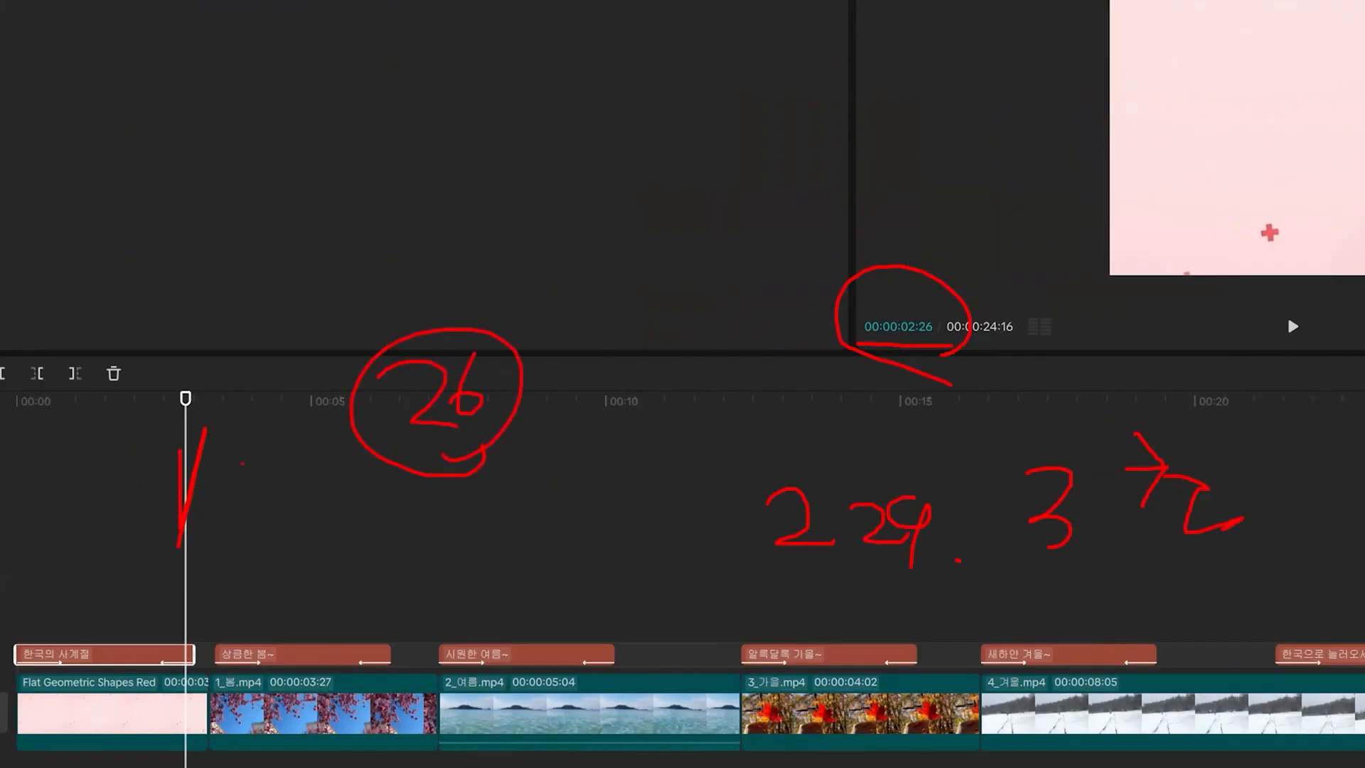
pyautogui.press('Escape')
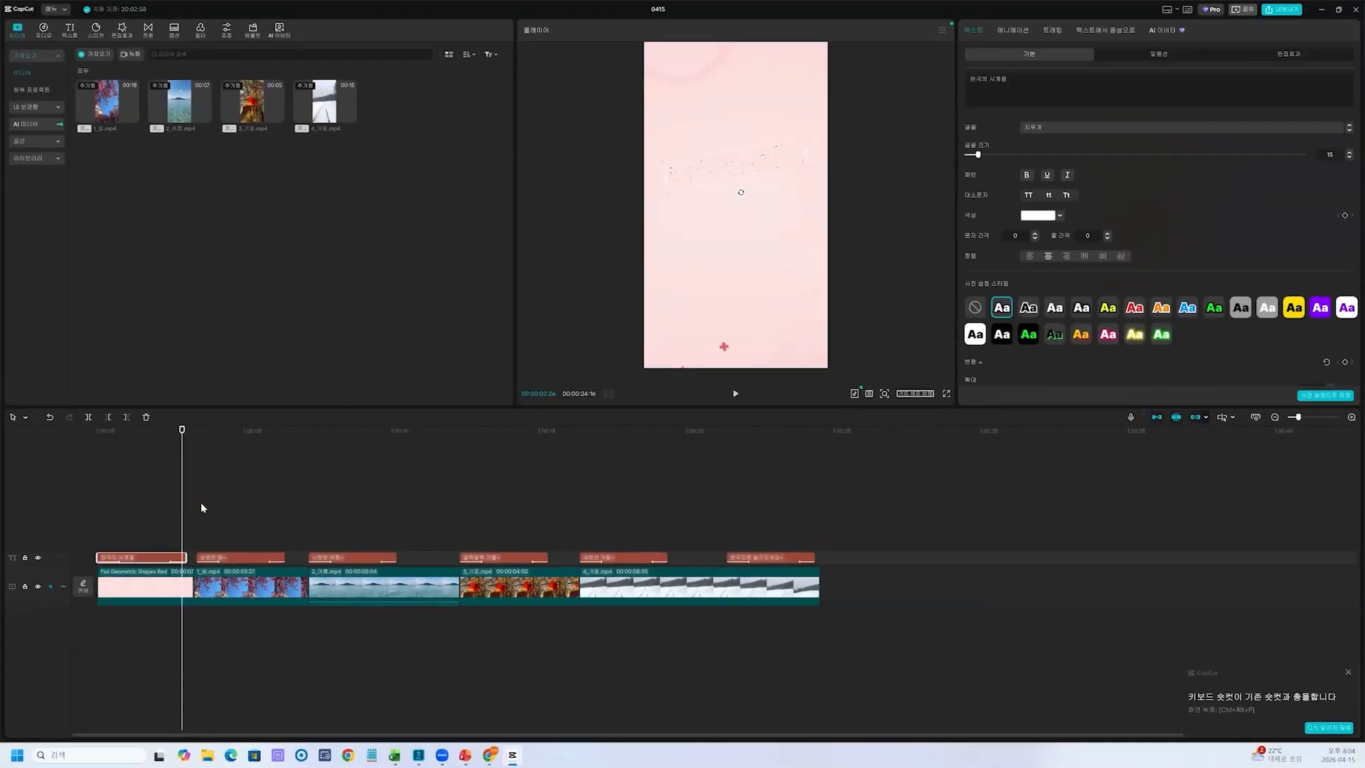
# Place the playhead at 00:00:03:00 and trim the end of the pink opening clip back to it
pyautogui.press('Right')
pyautogui.press('Right')
pyautogui.press('Right')
pyautogui.press('Right')
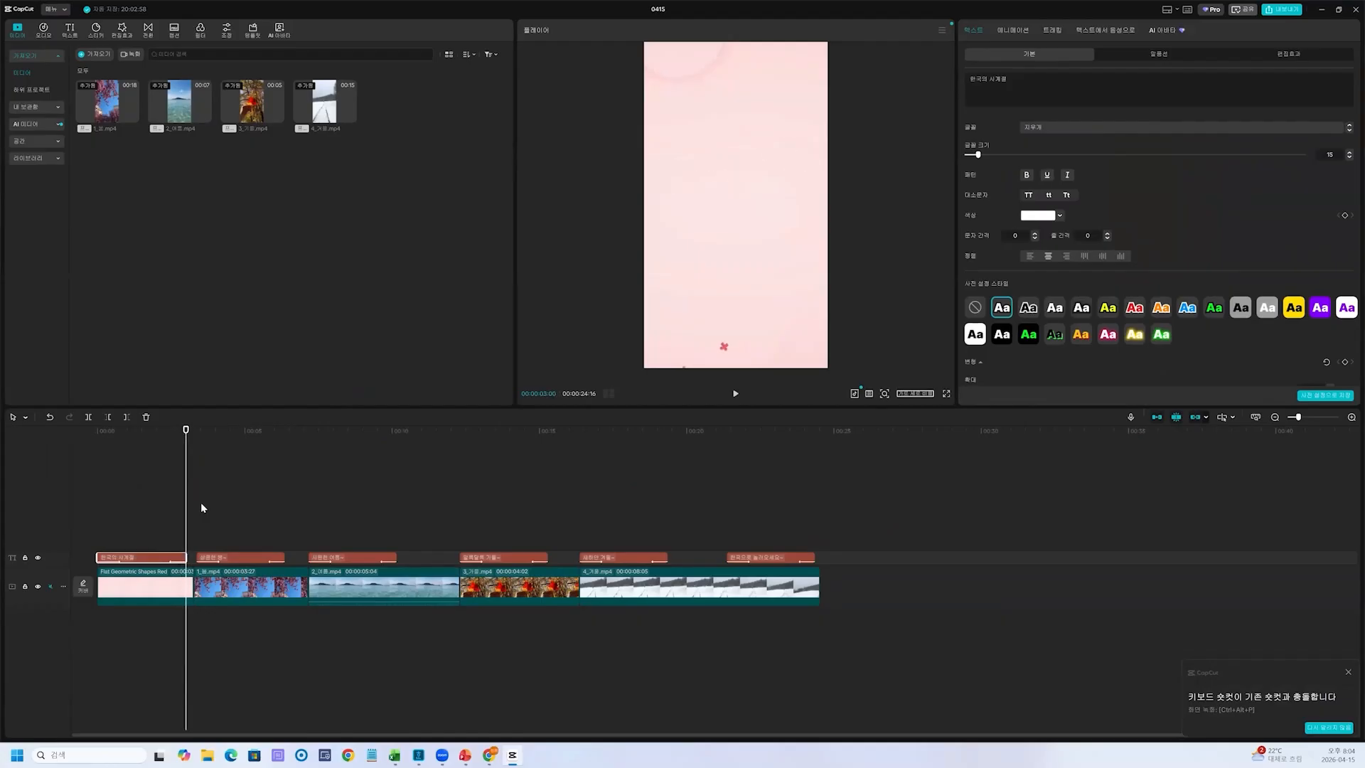
pyautogui.moveTo(169, 512)
pyautogui.mouseDown()
pyautogui.moveTo(186, 452)
pyautogui.moveTo(170, 613)
pyautogui.moveTo(143, 656)
pyautogui.mouseUp()
pyautogui.press('Escape')
pyautogui.click(164, 589)
pyautogui.click(194, 588)
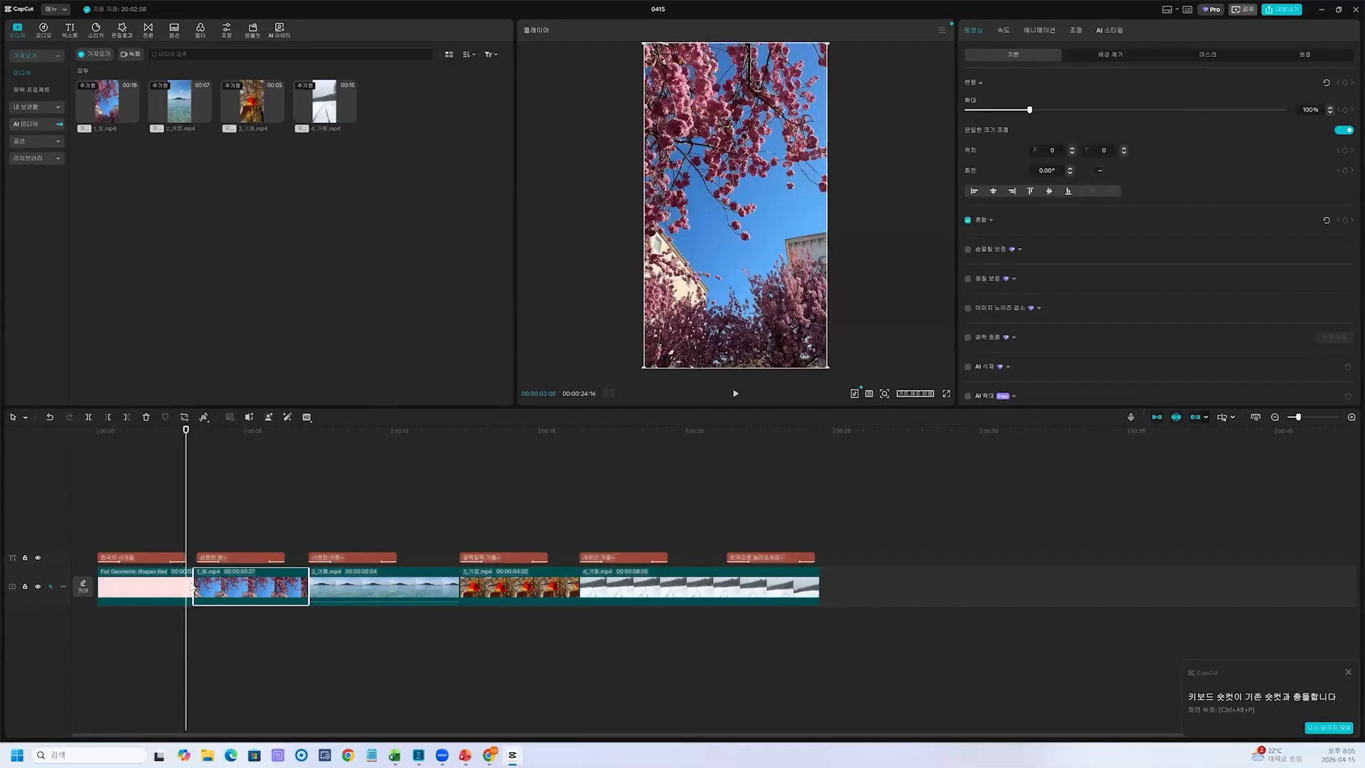
pyautogui.click(187, 585)
pyautogui.moveTo(192, 585); pyautogui.dragTo(187, 586)
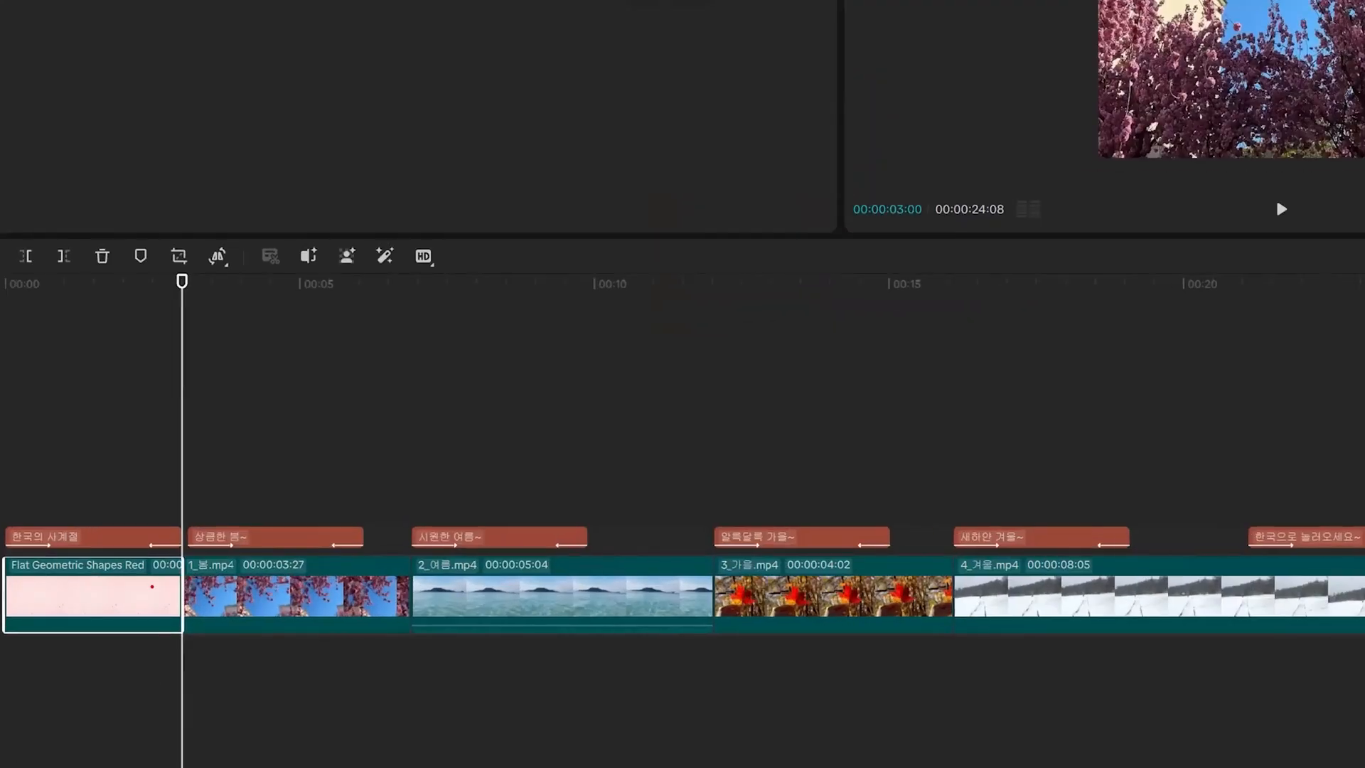
pyautogui.moveTo(156, 580); pyautogui.dragTo(176, 576)
pyautogui.moveTo(213, 508); pyautogui.dragTo(225, 510)
pyautogui.moveTo(260, 443); pyautogui.dragTo(285, 436)
pyautogui.moveTo(293, 455)
pyautogui.mouseDown()
pyautogui.moveTo(232, 383)
pyautogui.moveTo(299, 487)
pyautogui.mouseUp()
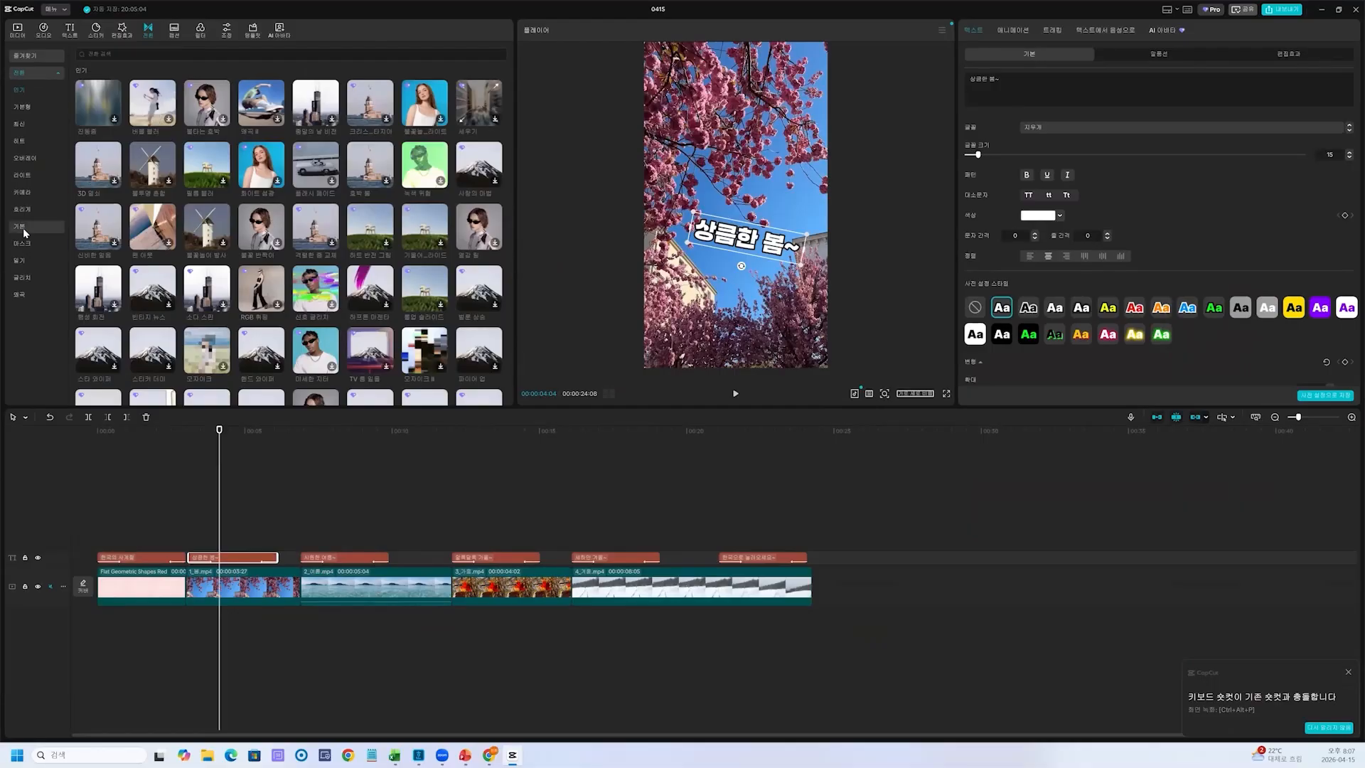
# Find the "가로 열기" transition in the basic (기본) transition category and download it
pyautogui.click(23, 227)
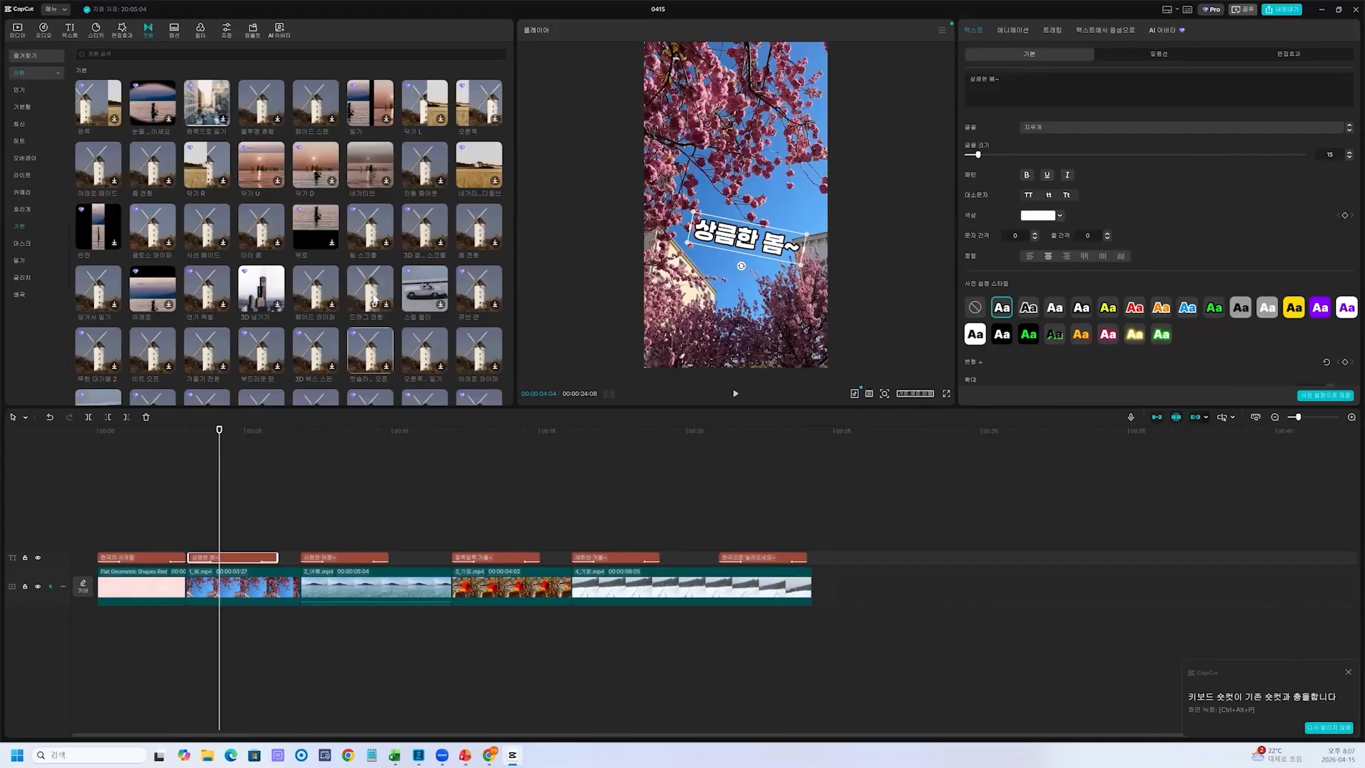
pyautogui.hotkey('ctrl', '2')
pyautogui.moveTo(365, 269)
pyautogui.mouseDown()
pyautogui.moveTo(391, 266)
pyautogui.moveTo(400, 306)
pyautogui.mouseUp()
pyautogui.press('Escape')
pyautogui.scroll(-3, 147, 237)
pyautogui.moveTo(148, 245)
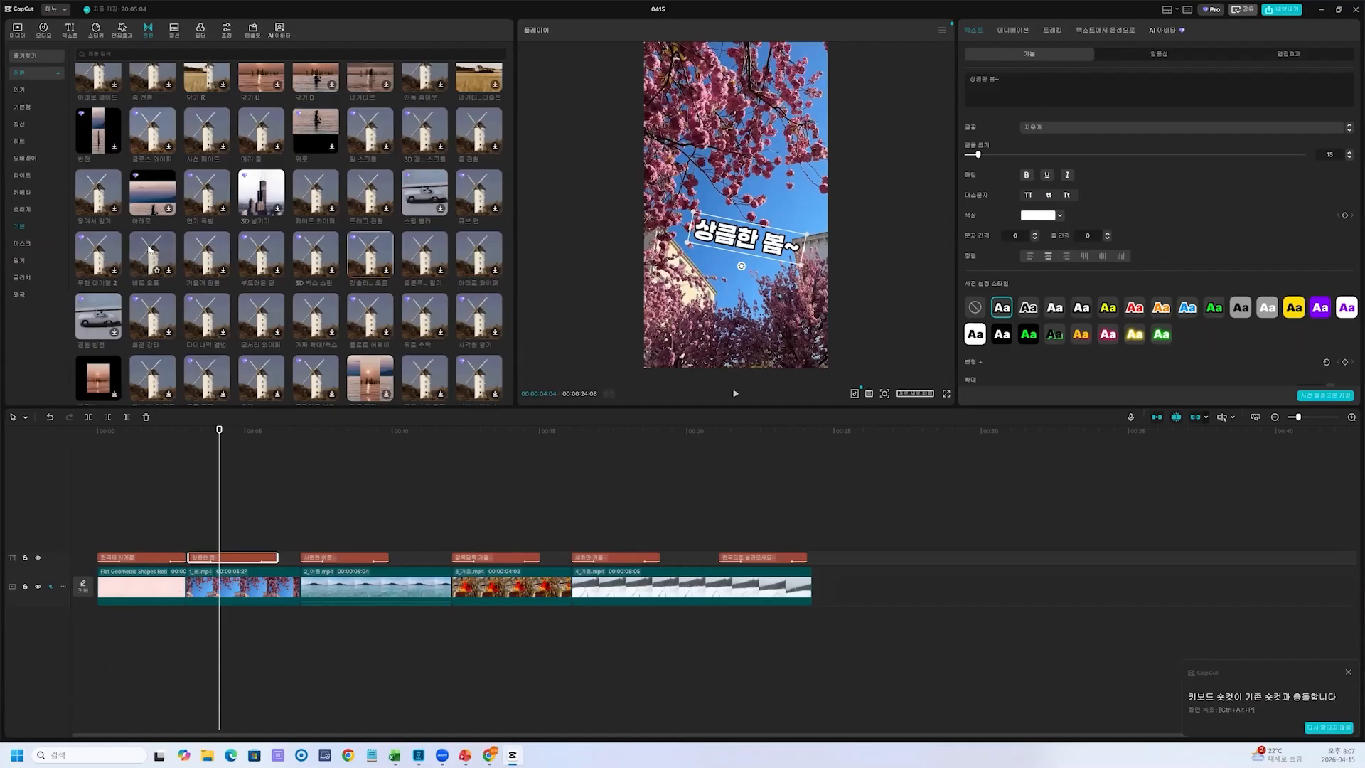
pyautogui.click(34, 227)
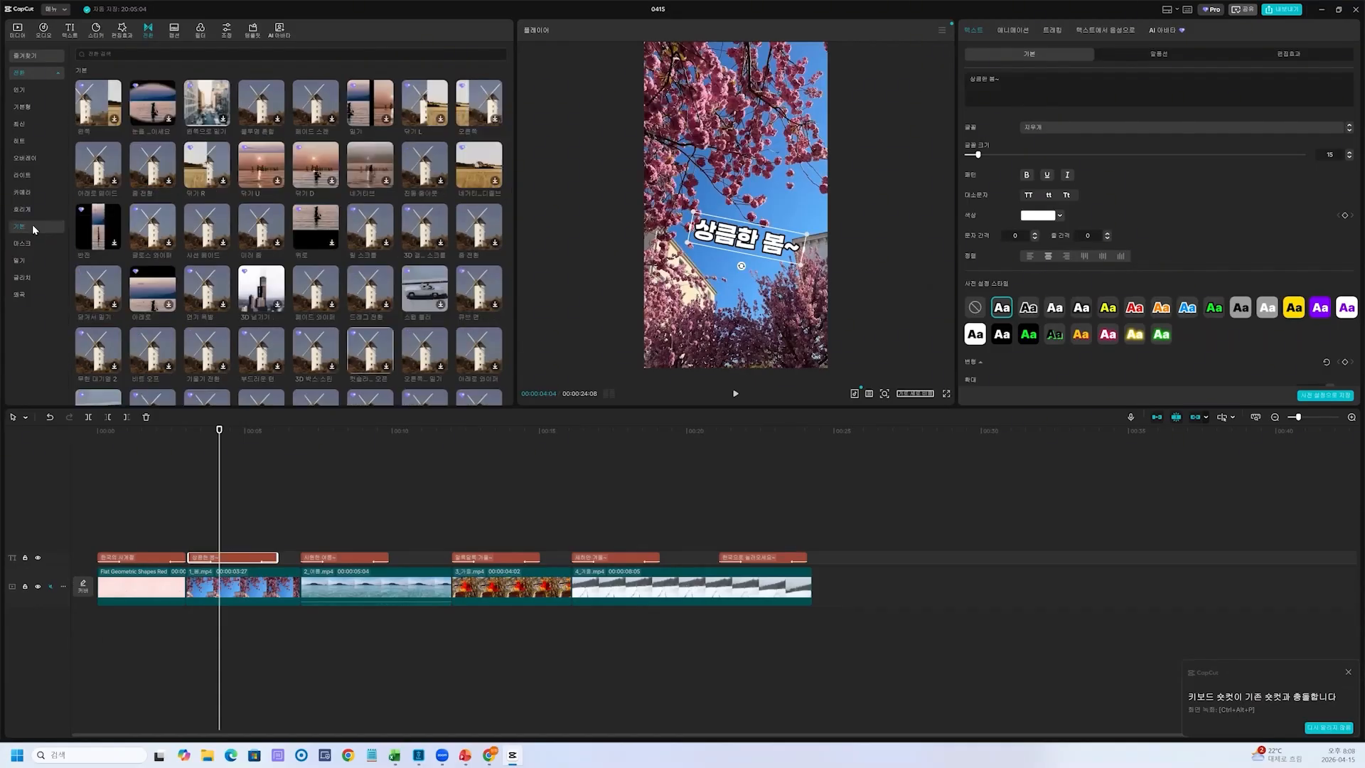
pyautogui.scroll(-3, 90, 324)
pyautogui.moveTo(90, 325)
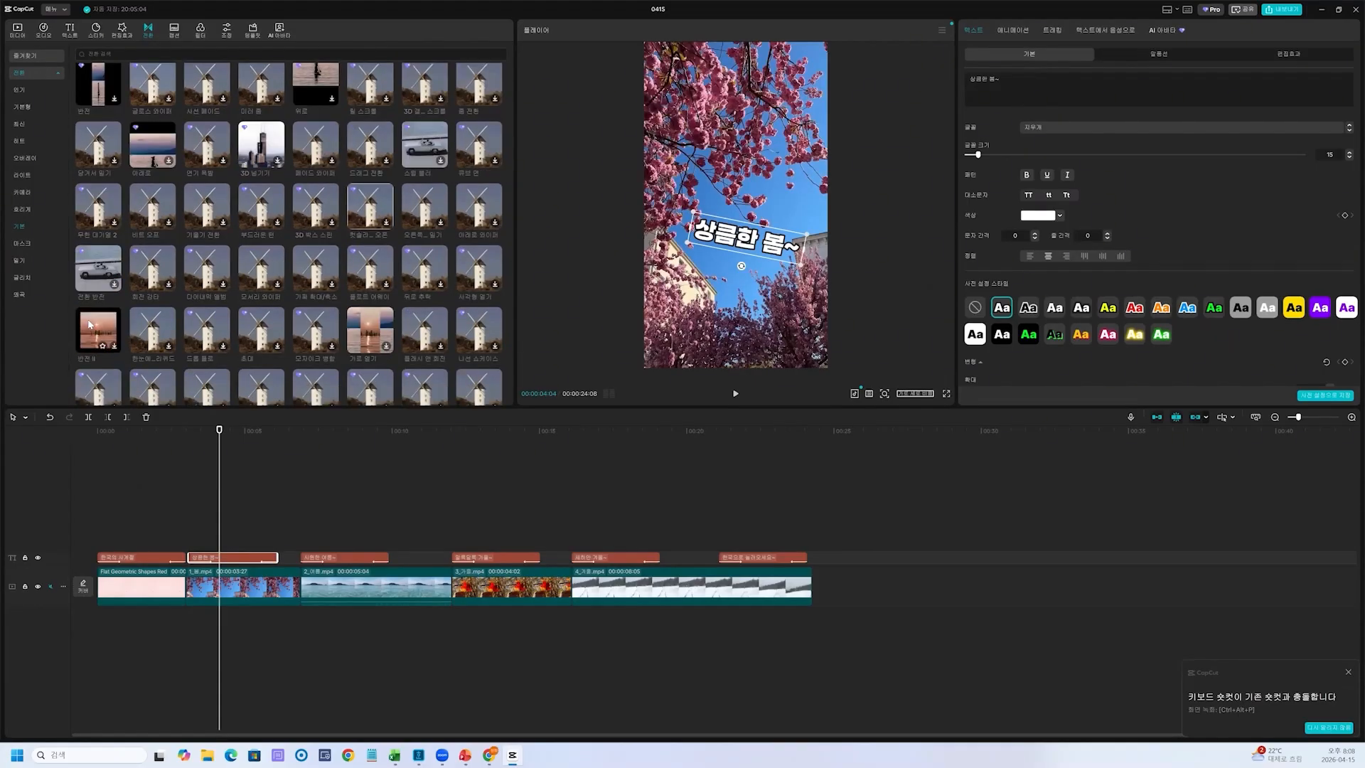
pyautogui.moveTo(359, 327)
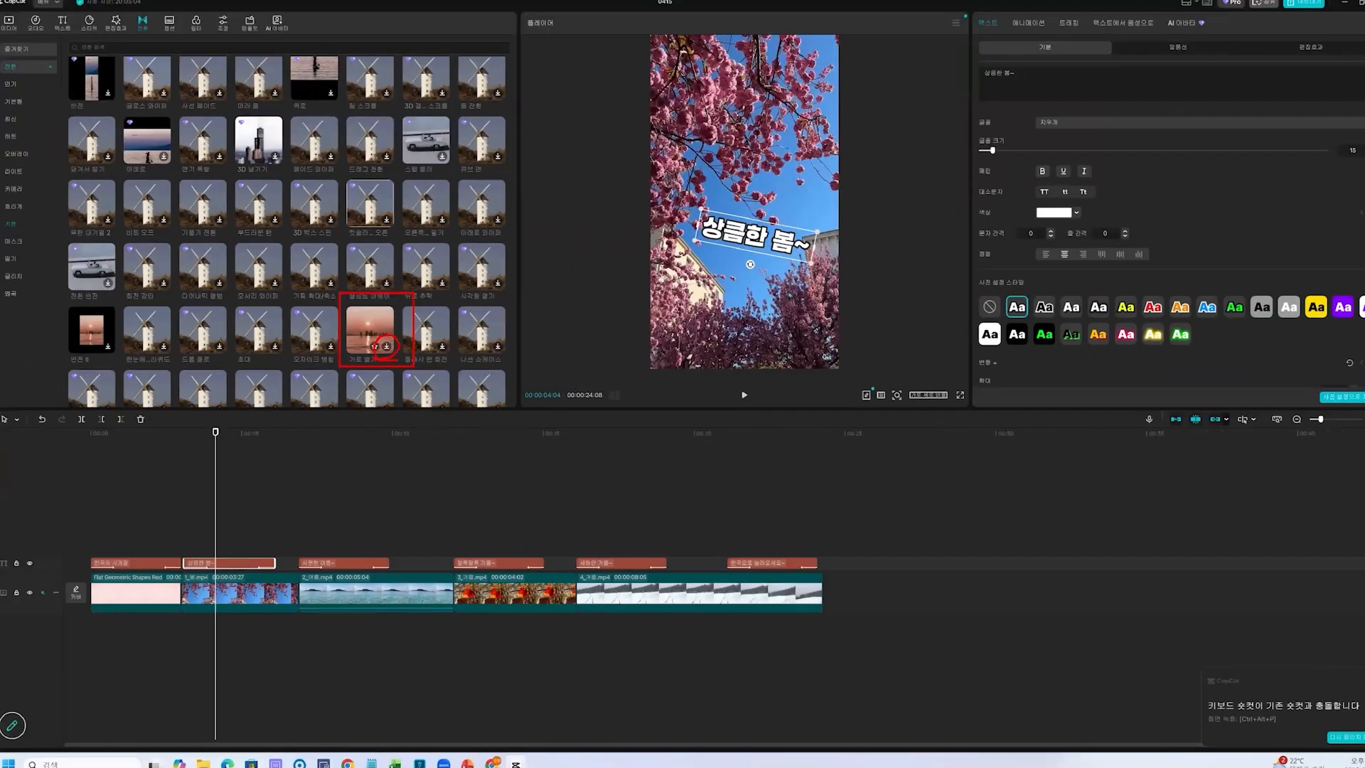
pyautogui.click(385, 347)
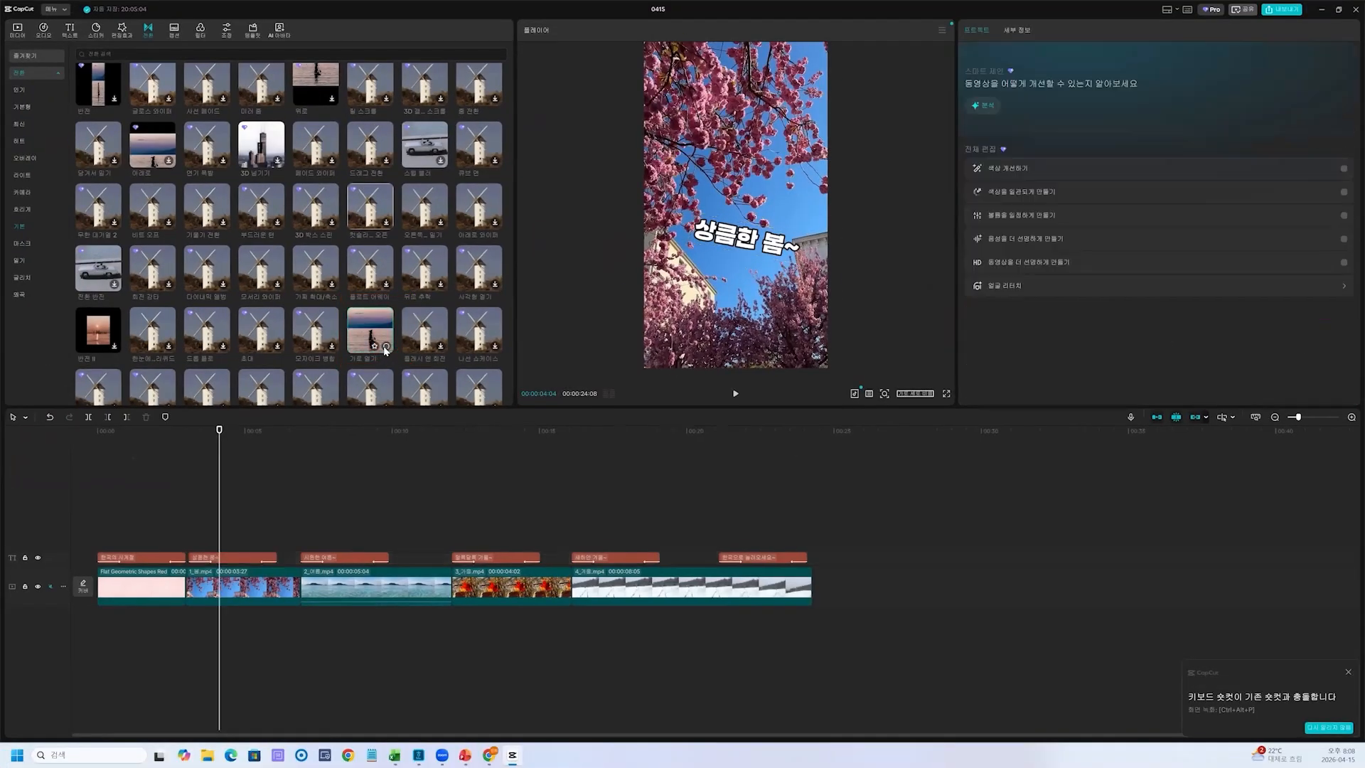
# Add the "가로 열기" transition at the 00:00:03:00 cut between the opening clip and the spring clip
pyautogui.moveTo(219, 455); pyautogui.dragTo(187, 462)
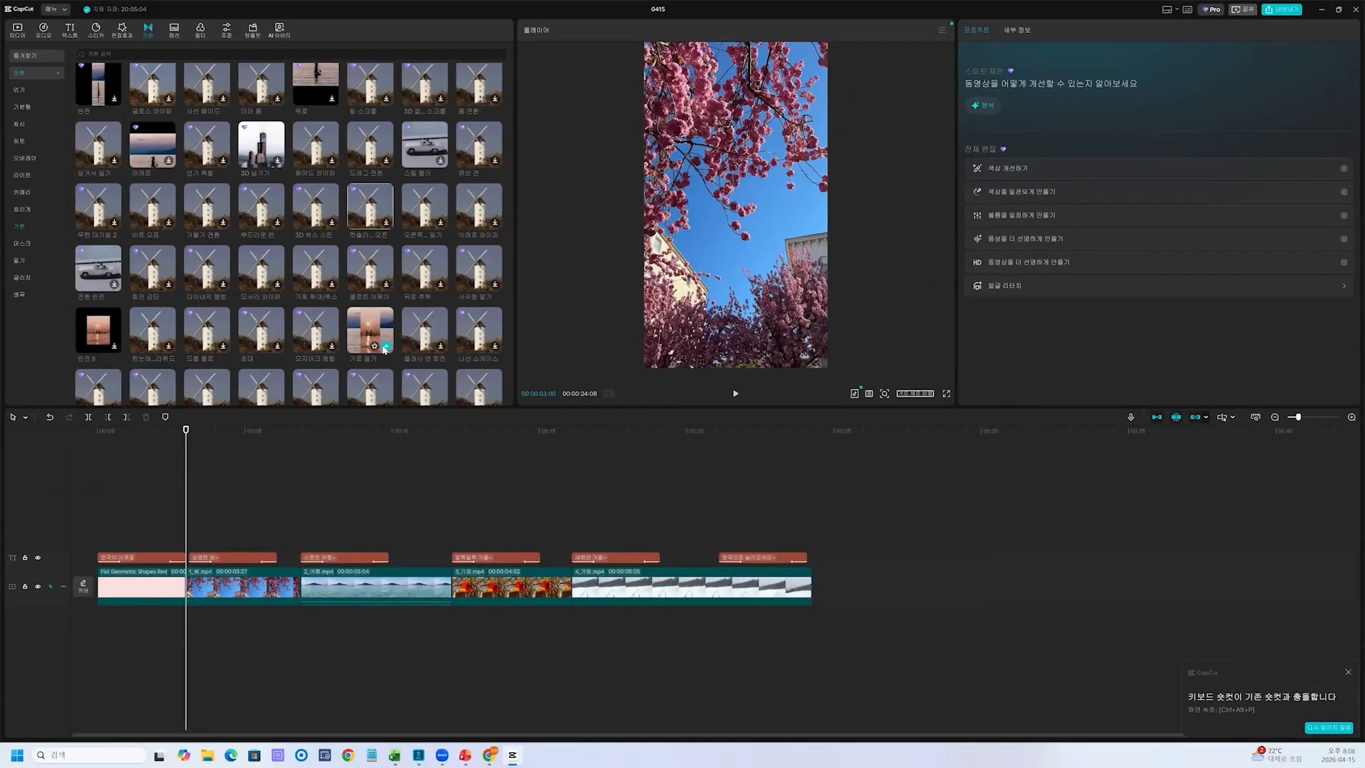
pyautogui.click(386, 347)
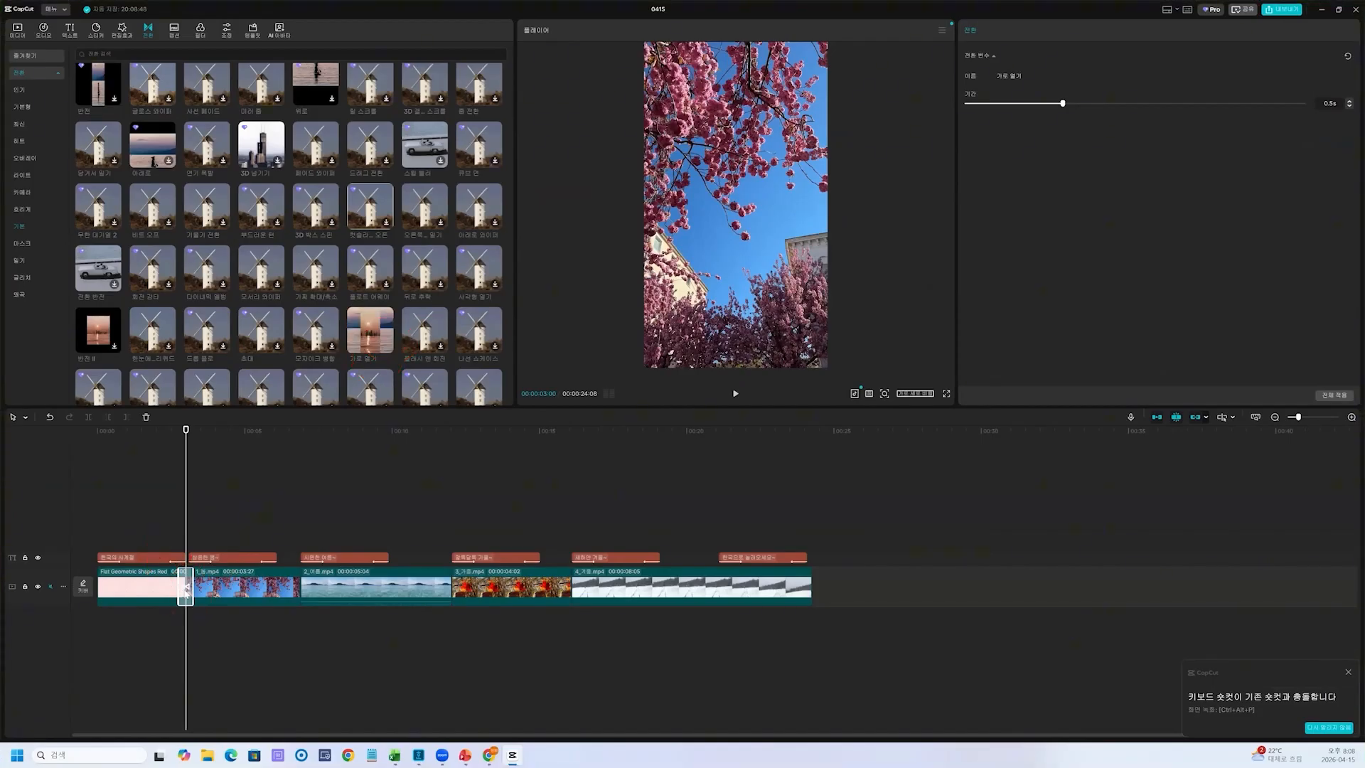
pyautogui.hotkey('ctrl', '2')
pyautogui.moveTo(186, 567)
pyautogui.mouseDown()
pyautogui.moveTo(192, 615)
pyautogui.moveTo(230, 530)
pyautogui.mouseUp()
pyautogui.moveTo(237, 504); pyautogui.dragTo(265, 533)
pyautogui.moveTo(264, 518); pyautogui.dragTo(279, 519)
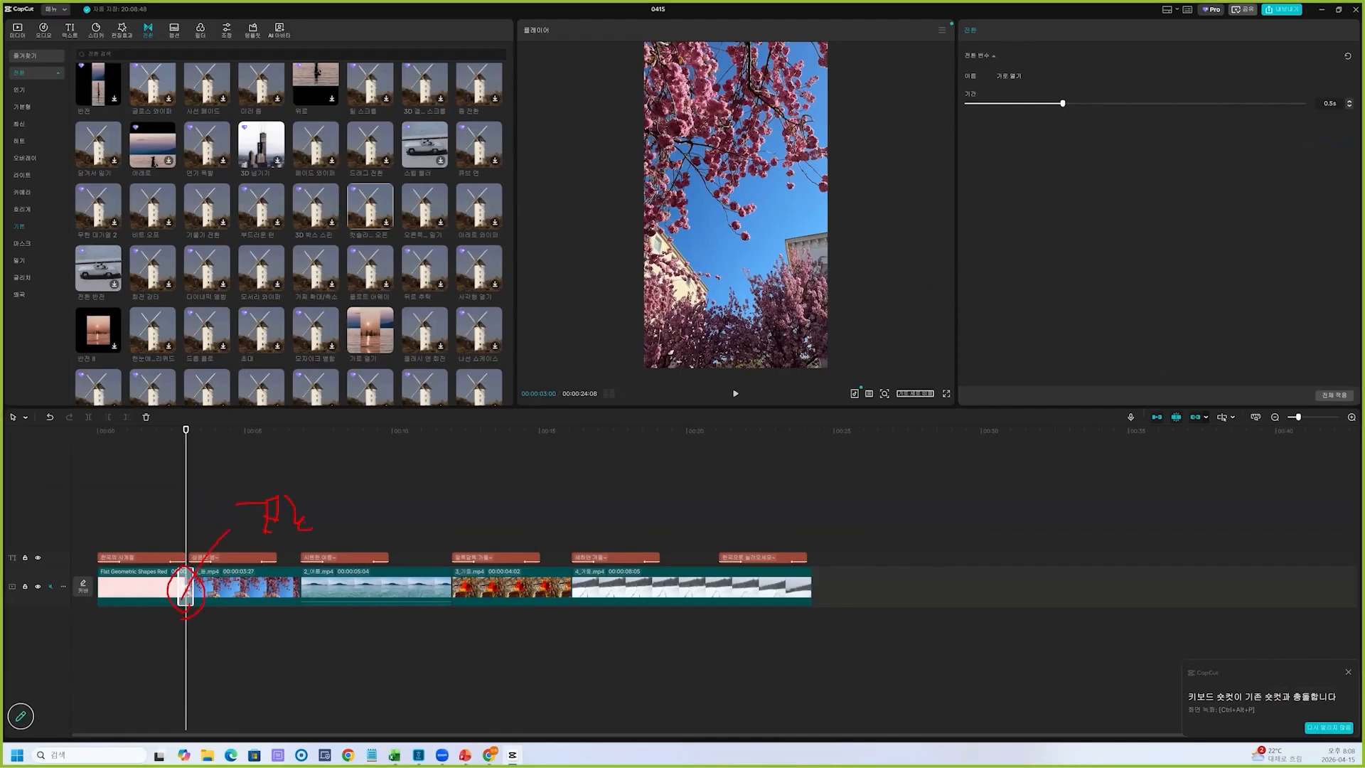
pyautogui.moveTo(189, 588)
pyautogui.mouseDown()
pyautogui.moveTo(981, 237)
pyautogui.moveTo(1049, 193)
pyautogui.mouseUp()
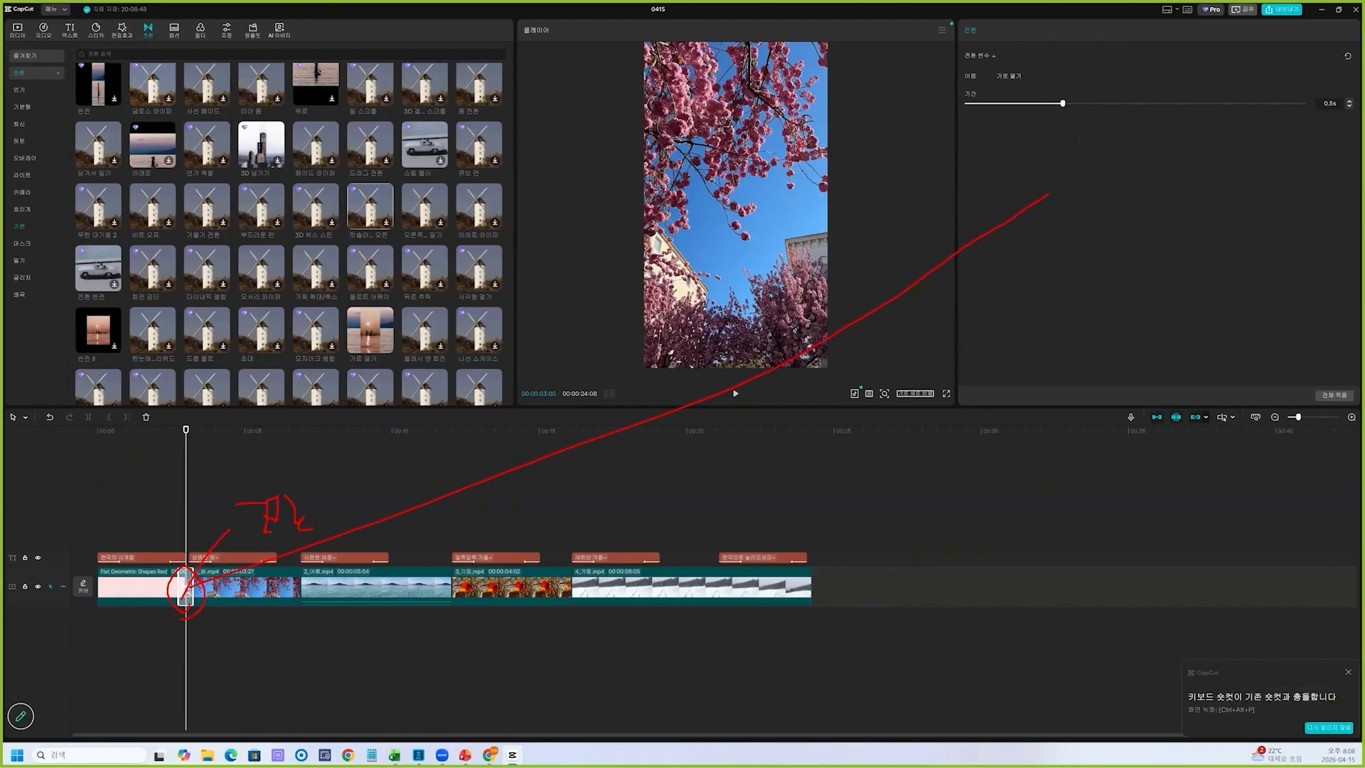
pyautogui.moveTo(1142, 168)
pyautogui.mouseDown()
pyautogui.moveTo(1142, 211)
pyautogui.moveTo(1171, 193)
pyautogui.mouseUp()
pyautogui.moveTo(1201, 153); pyautogui.dragTo(1200, 194)
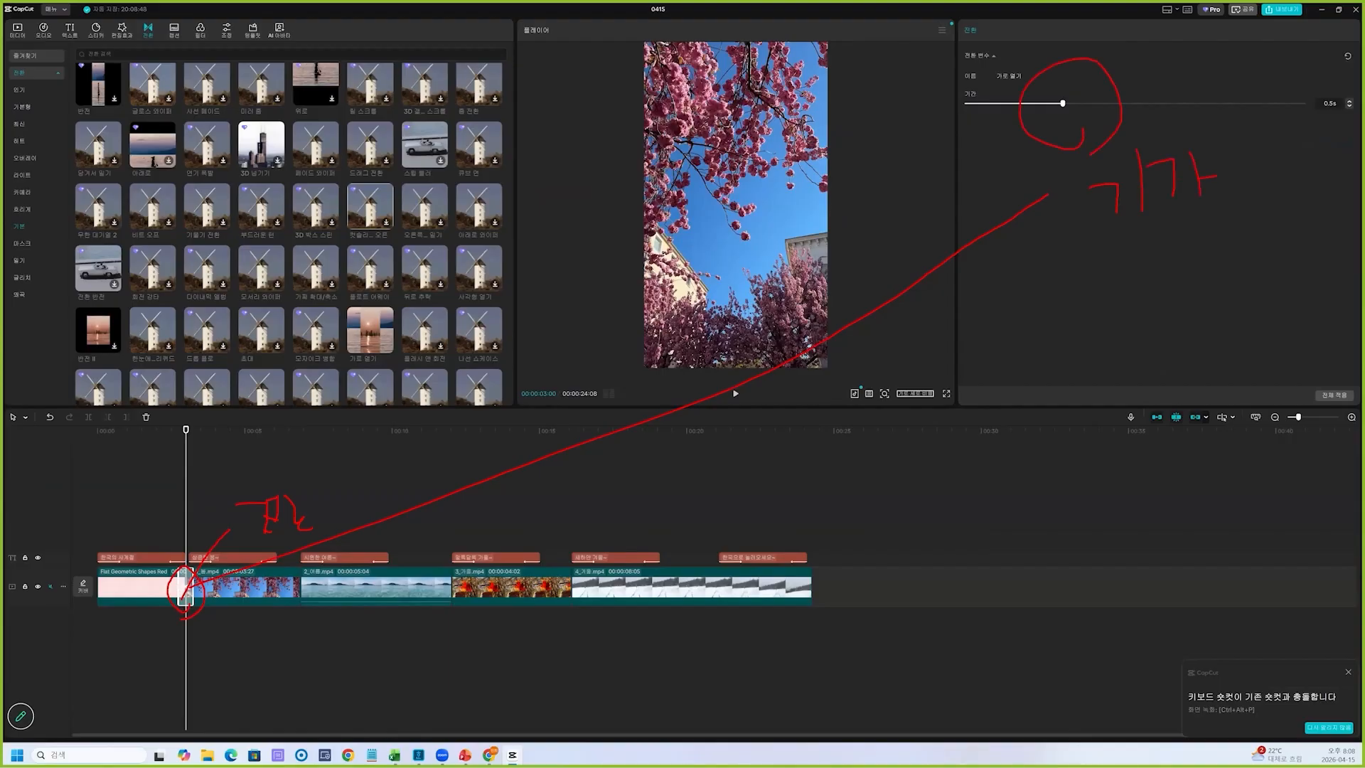
pyautogui.moveTo(1037, 299); pyautogui.dragTo(1068, 335)
pyautogui.moveTo(1142, 283); pyautogui.dragTo(1142, 320)
pyautogui.moveTo(1111, 327); pyautogui.dragTo(1174, 281)
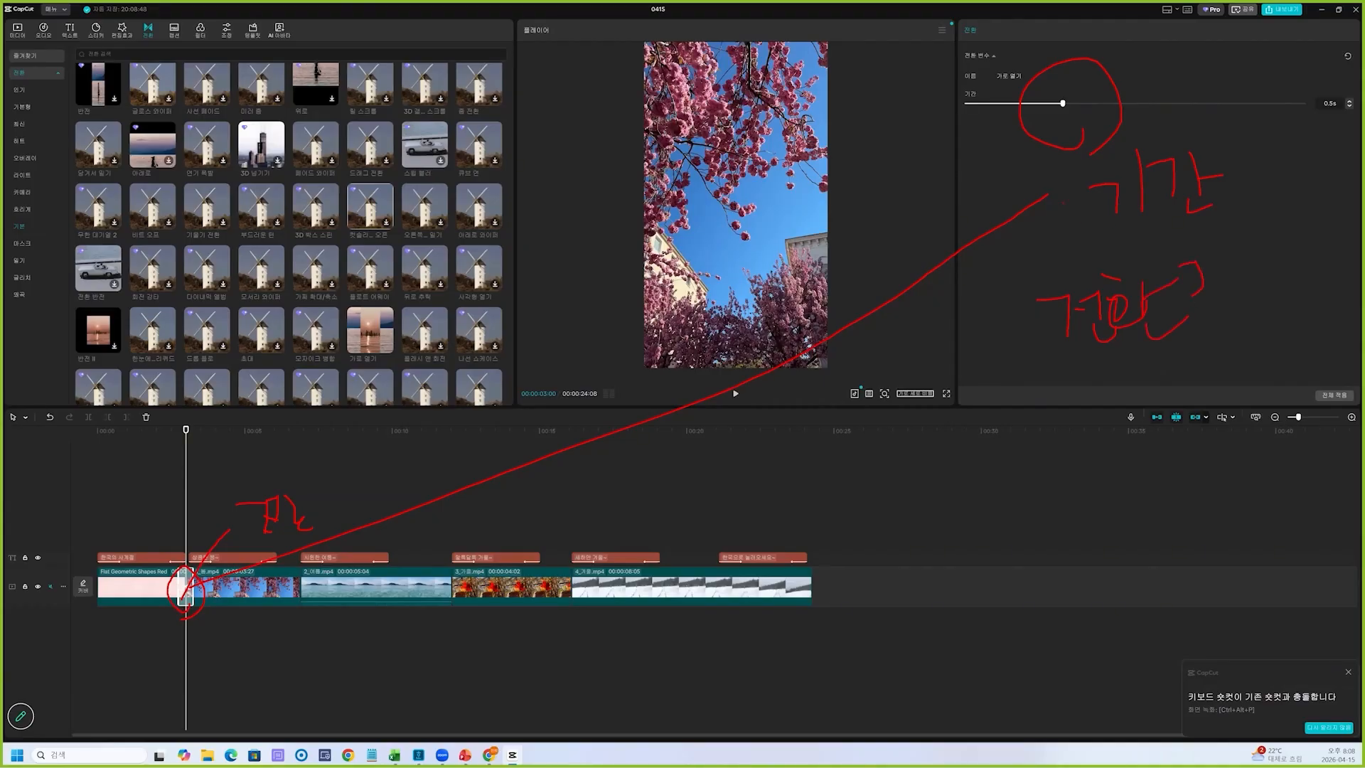
pyautogui.press('Escape')
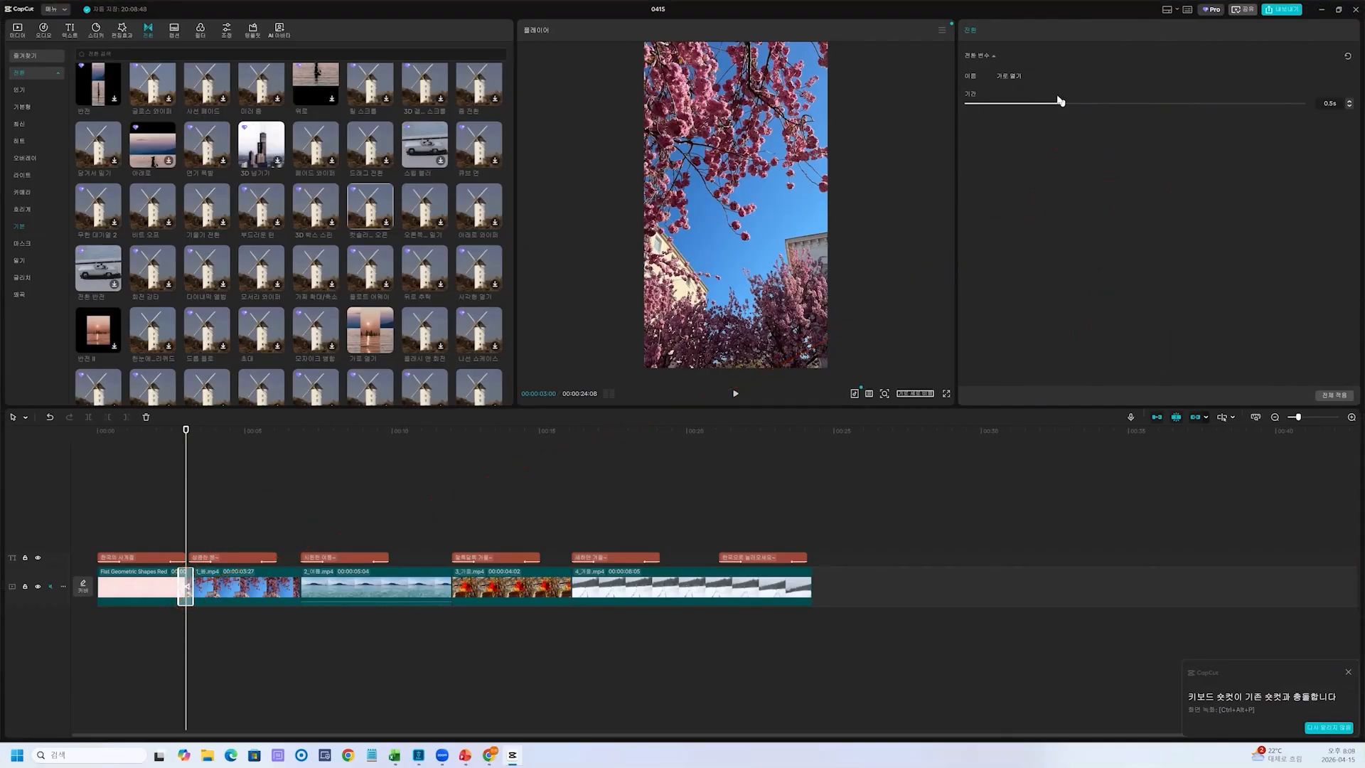
# Set the duration of the "가로 열기" transition between the opening and spring clips to 0.8 s
pyautogui.moveTo(1092, 105); pyautogui.dragTo(1136, 105)
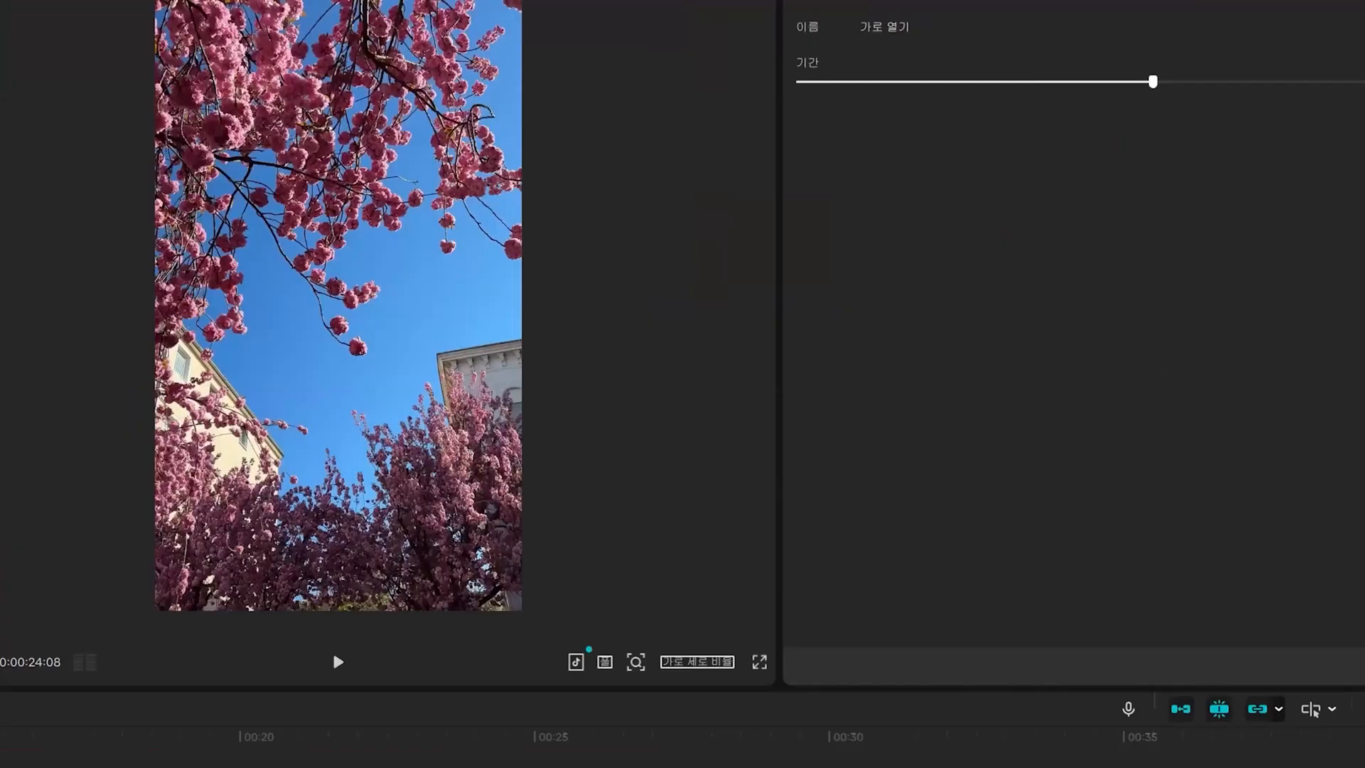
pyautogui.moveTo(1142, 114); pyautogui.dragTo(1138, 135)
pyautogui.moveTo(1073, 204)
pyautogui.mouseDown()
pyautogui.moveTo(1068, 242)
pyautogui.moveTo(1073, 202)
pyautogui.mouseUp()
pyautogui.moveTo(1135, 221); pyautogui.dragTo(1135, 238)
pyautogui.moveTo(1174, 157); pyautogui.dragTo(1171, 156)
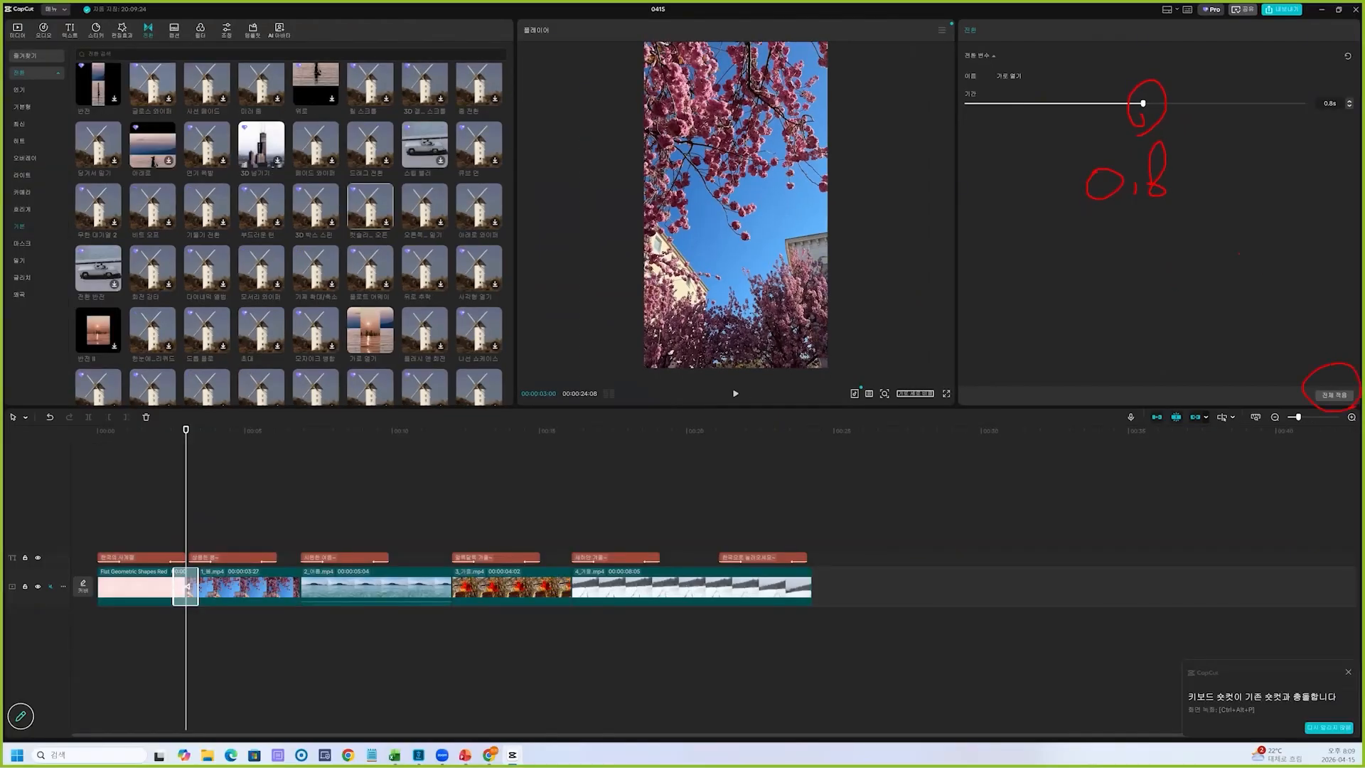
pyautogui.press('Escape')
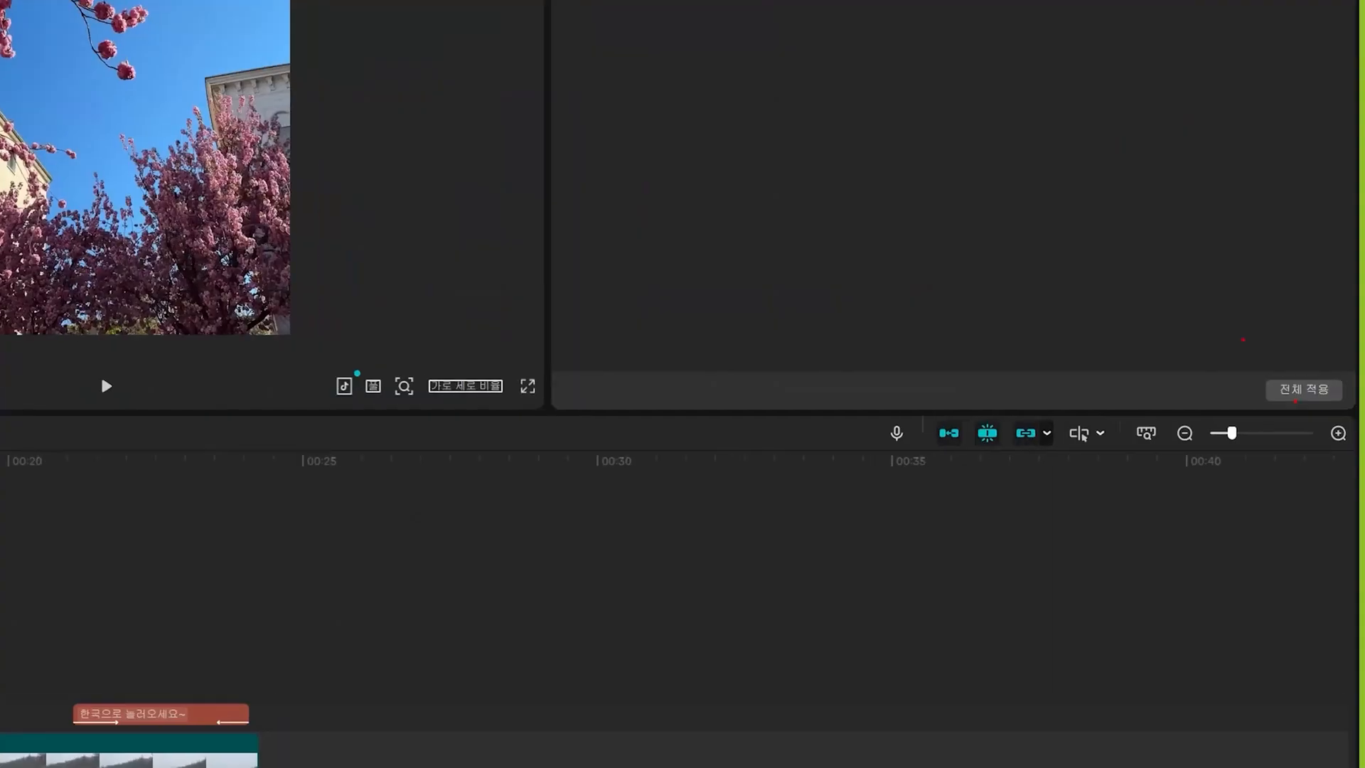
pyautogui.moveTo(1243, 340); pyautogui.dragTo(1360, 446)
pyautogui.moveTo(654, 524); pyautogui.dragTo(770, 640)
pyautogui.moveTo(822, 514)
pyautogui.mouseDown()
pyautogui.moveTo(853, 609)
pyautogui.moveTo(955, 627)
pyautogui.mouseUp()
pyautogui.moveTo(1017, 529); pyautogui.dragTo(1120, 634)
pyautogui.moveTo(1165, 531); pyautogui.dragTo(1180, 561)
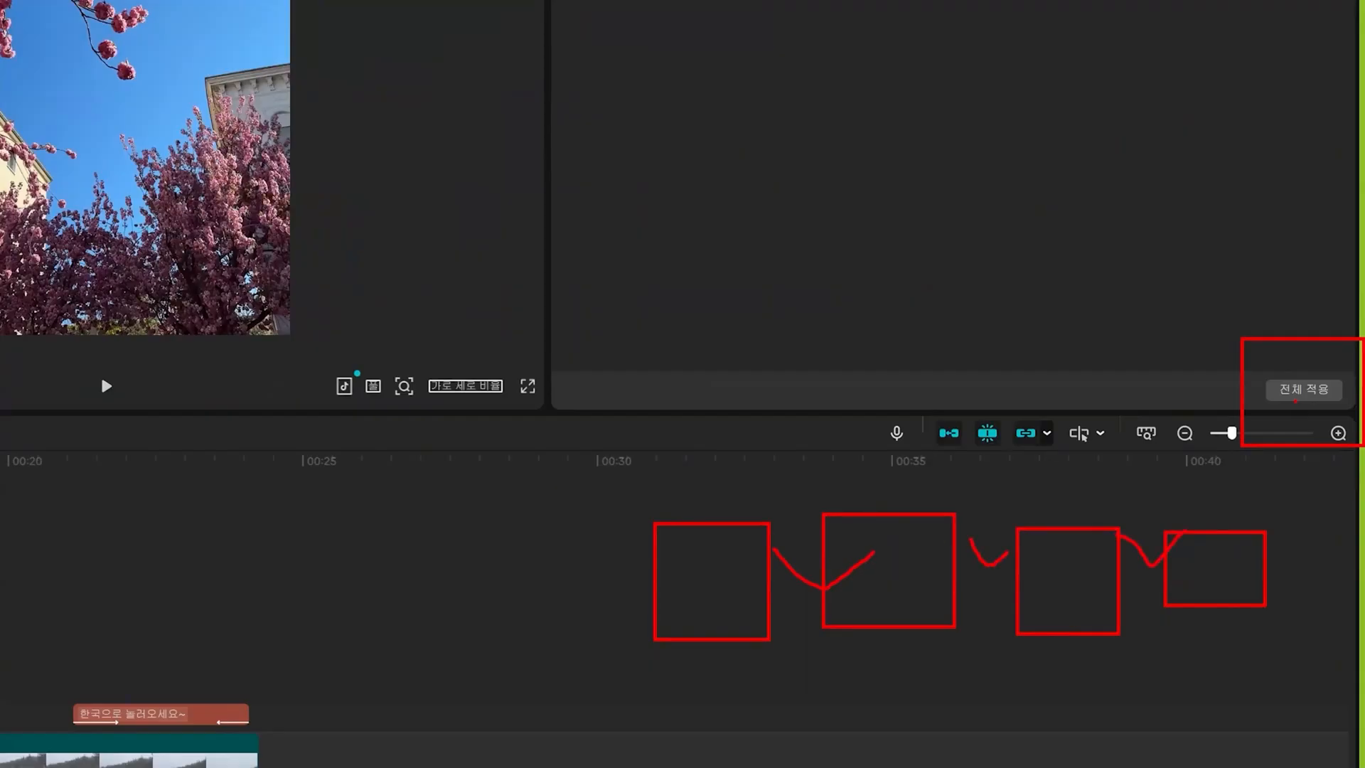
pyautogui.press('Escape')
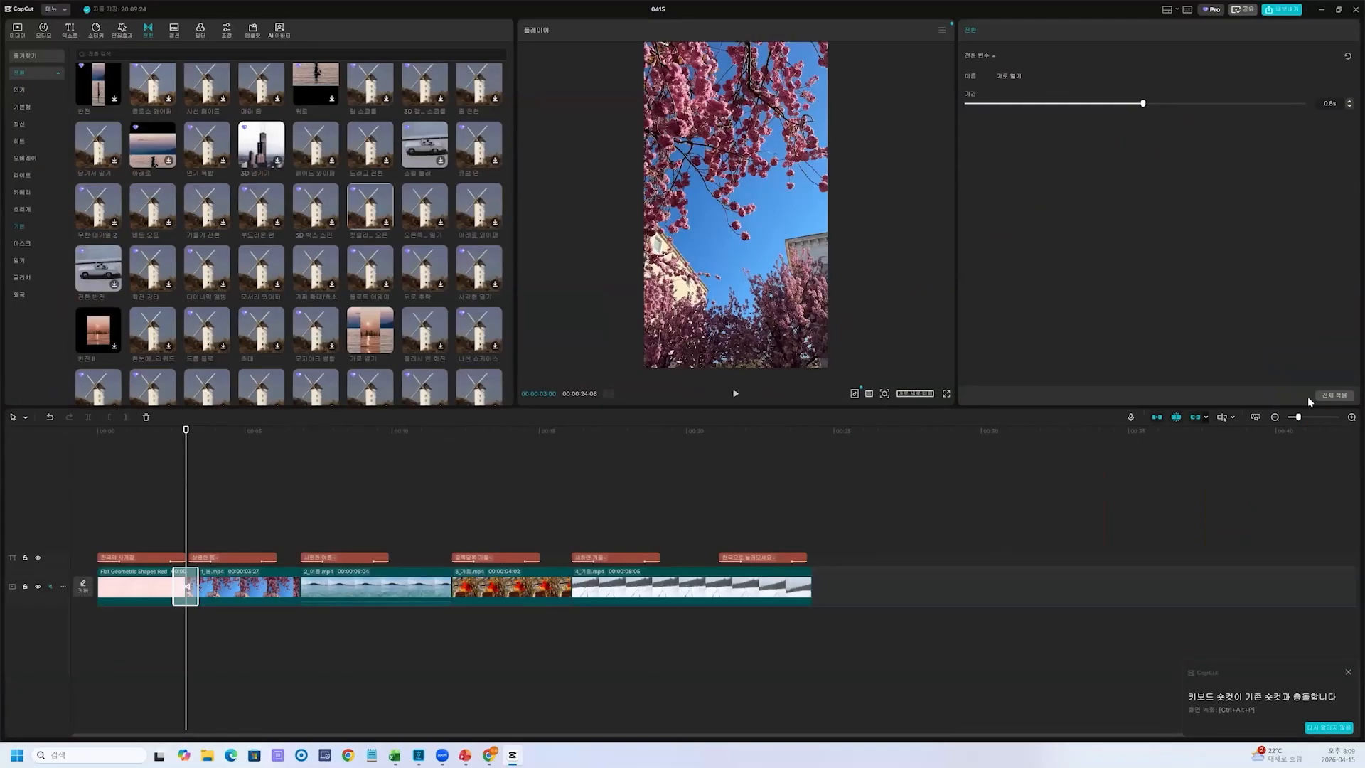
# Apply the "가로 열기" transition to all cuts between the clips and preview the video from the start into the summer clip
pyautogui.click(1332, 397)
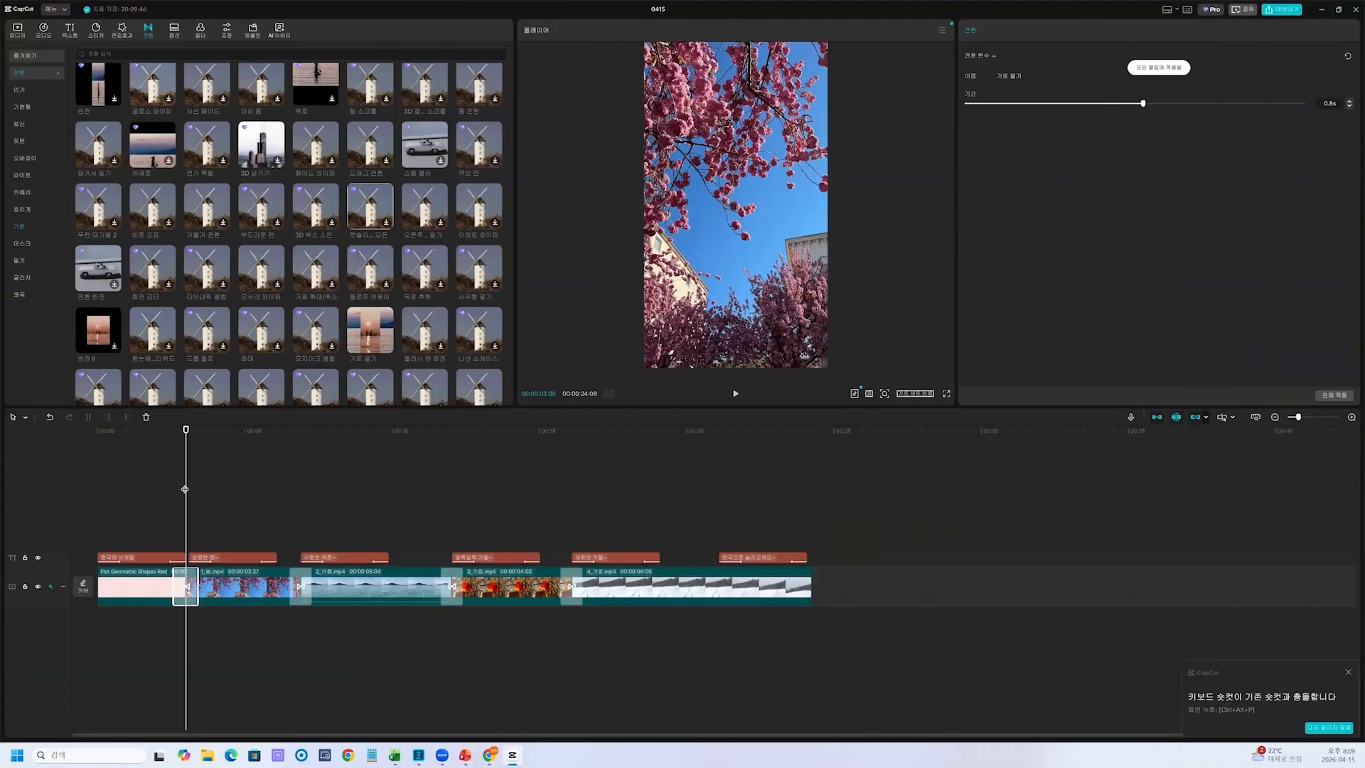
pyautogui.moveTo(185, 489); pyautogui.dragTo(96, 492)
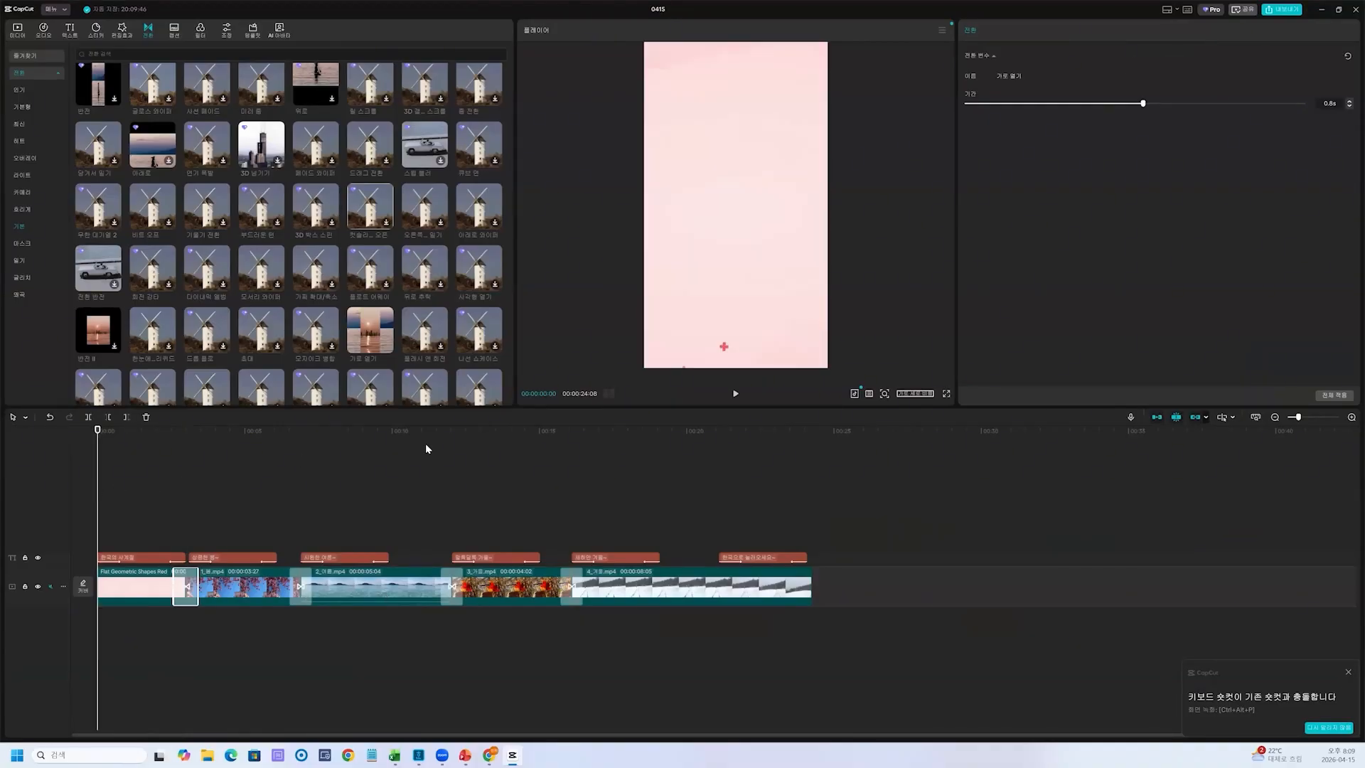
pyautogui.click(736, 394)
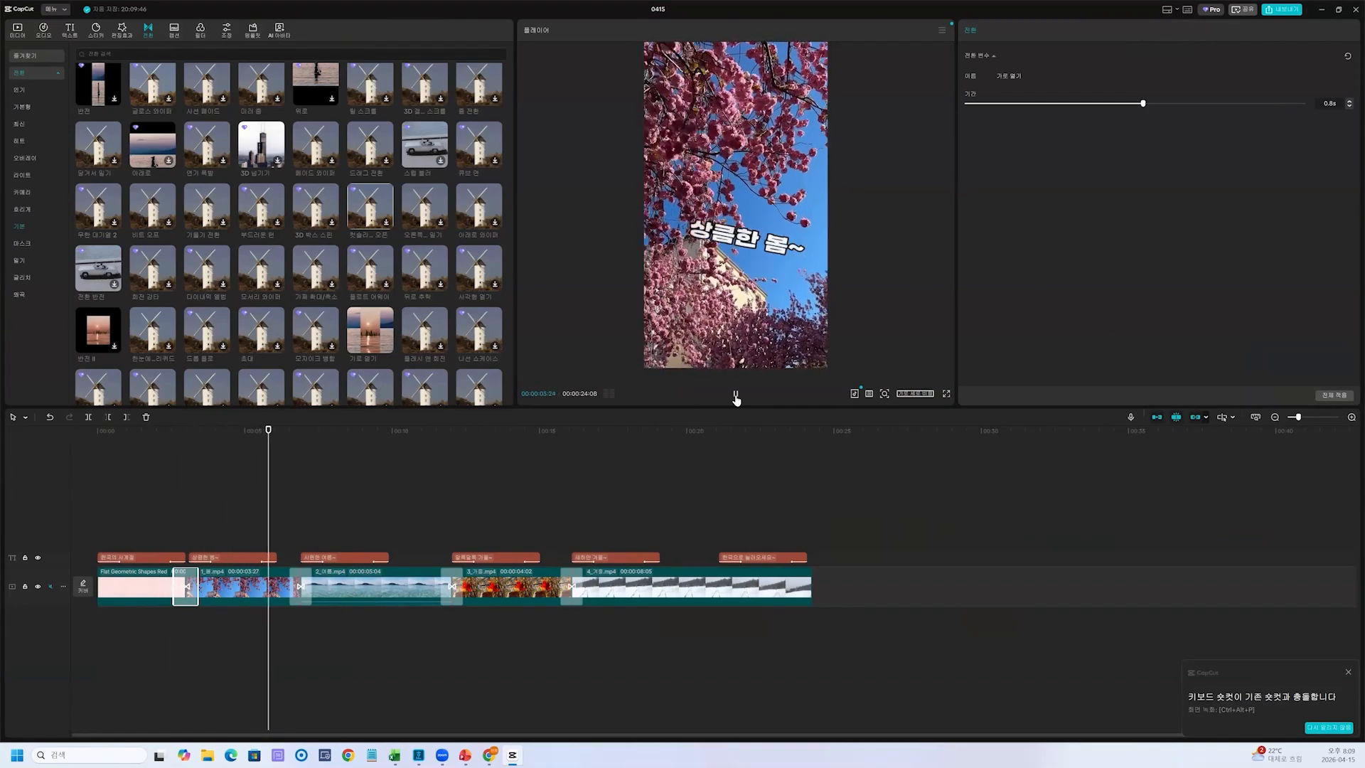
pyautogui.click(735, 395)
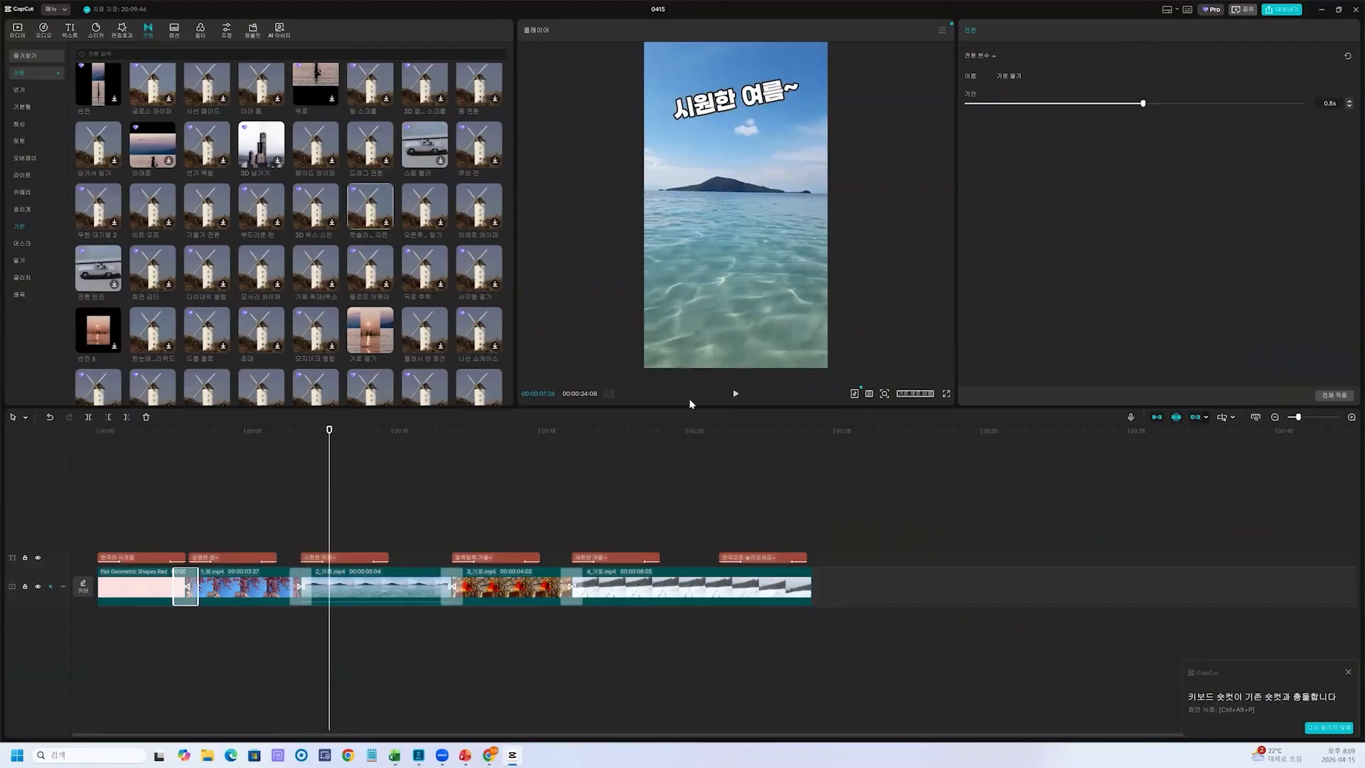